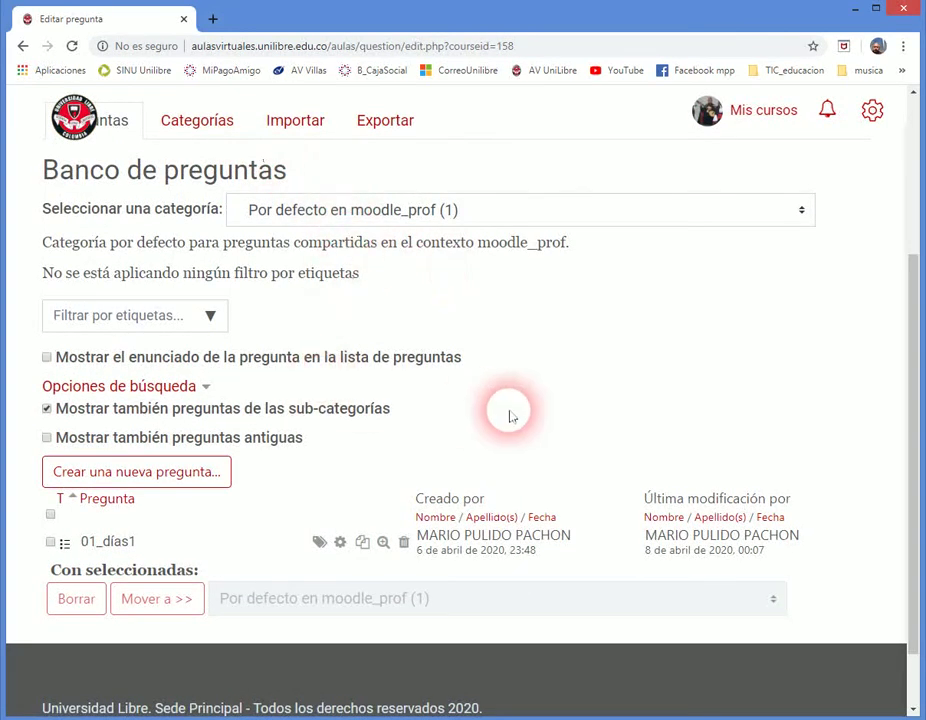
Start adding a new Verdadero/Falso question to the question bank.
{"action": "scroll", "coordinate": [567, 330], "scroll_direction": "down", "scroll_amount": 1}
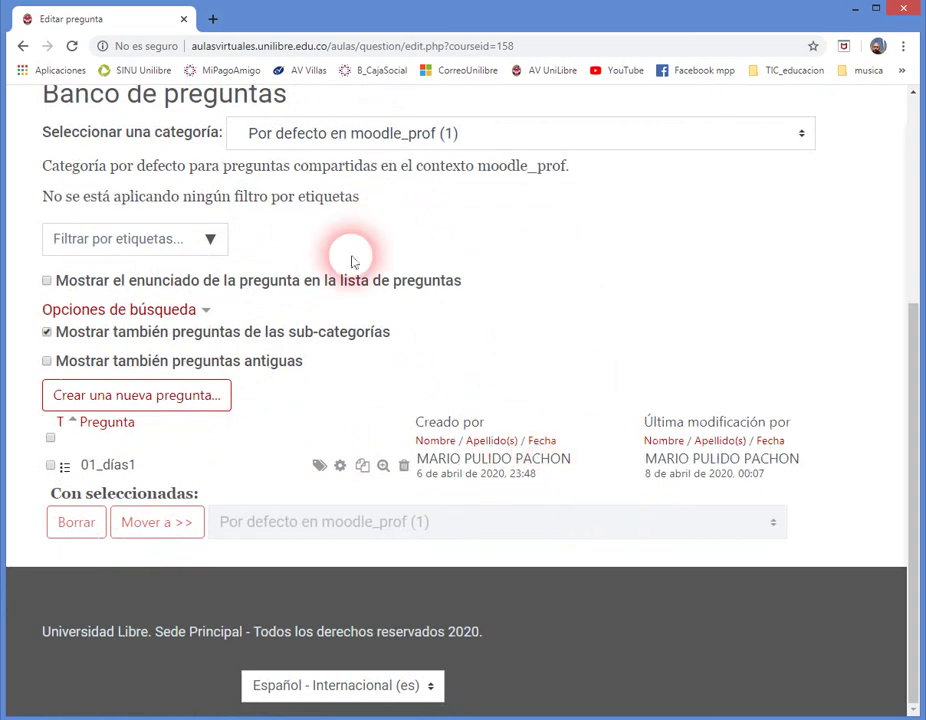
{"action": "left_click", "coordinate": [170, 397]}
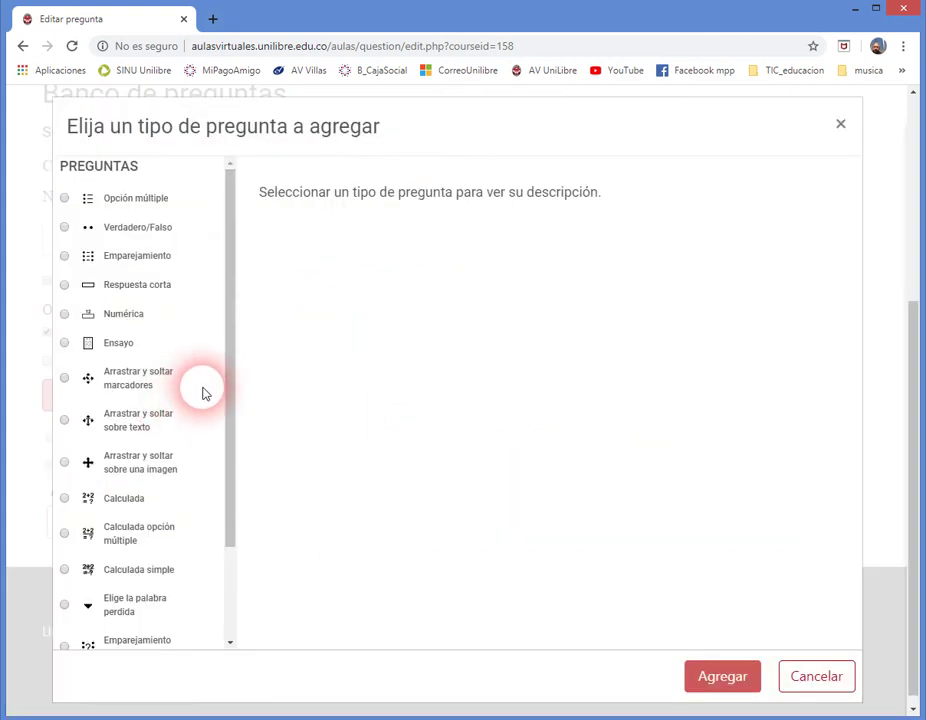
{"action": "left_click", "coordinate": [140, 228]}
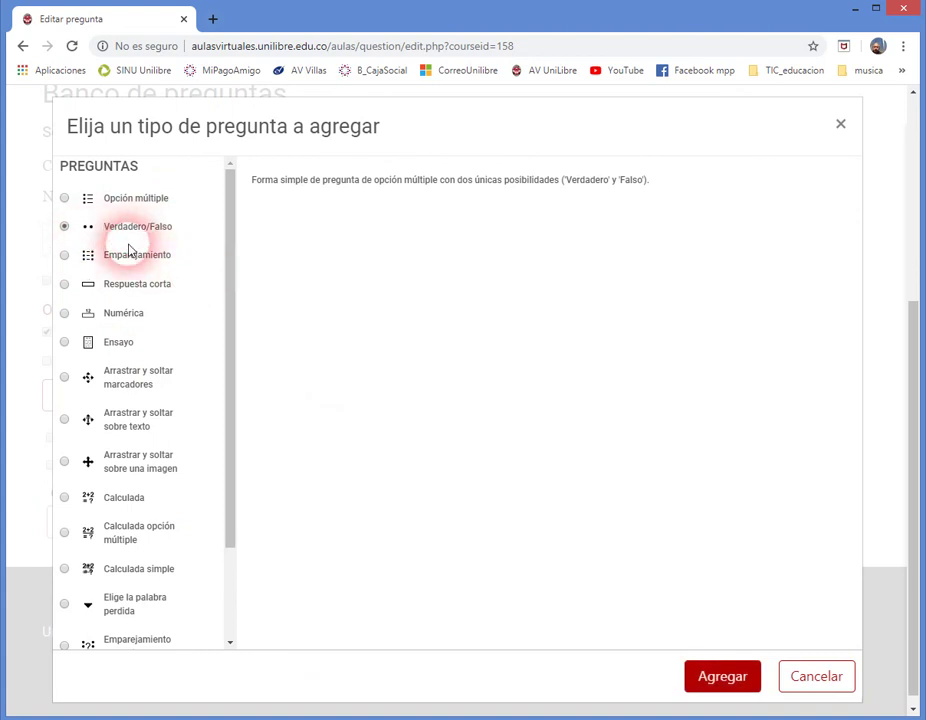
{"action": "left_click", "coordinate": [743, 693]}
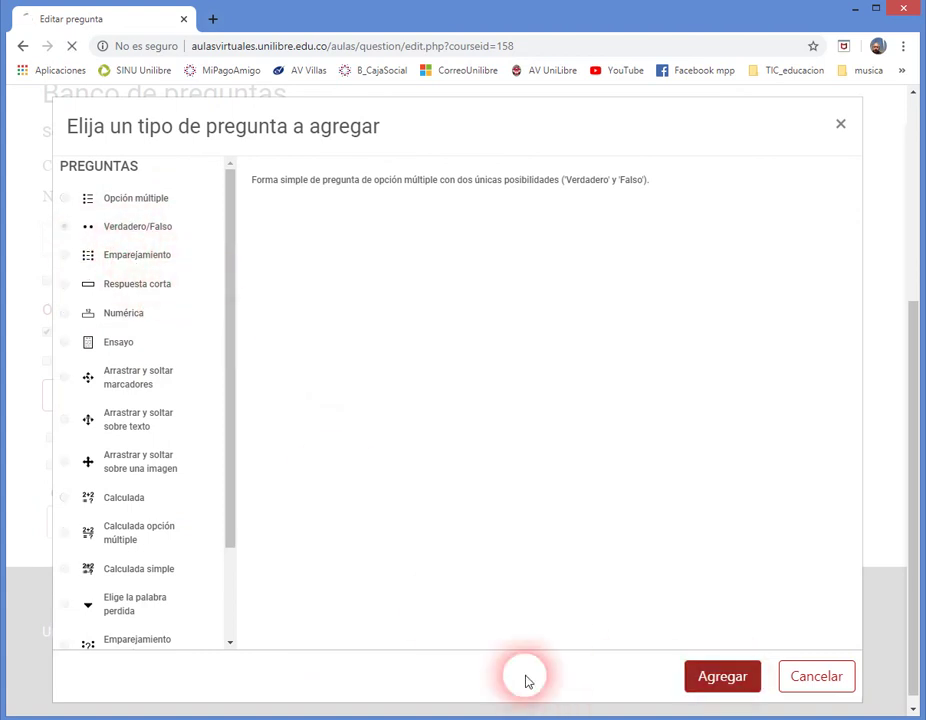
Expand all sections of the question form and name the question 01_días2.
{"action": "scroll", "coordinate": [492, 385], "scroll_direction": "down", "scroll_amount": 2}
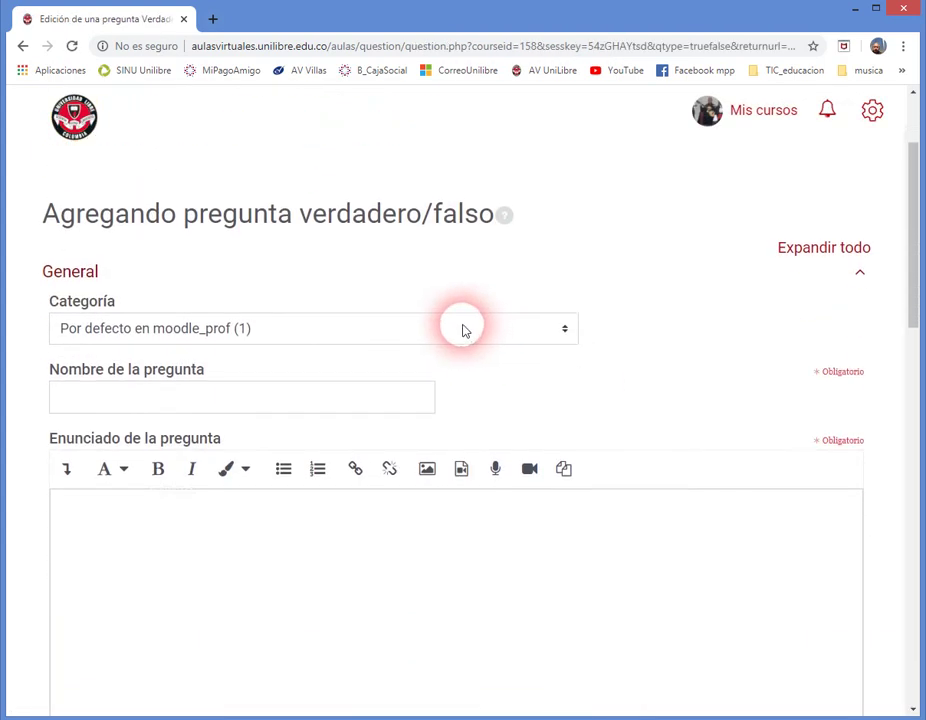
{"action": "left_click", "coordinate": [806, 258]}
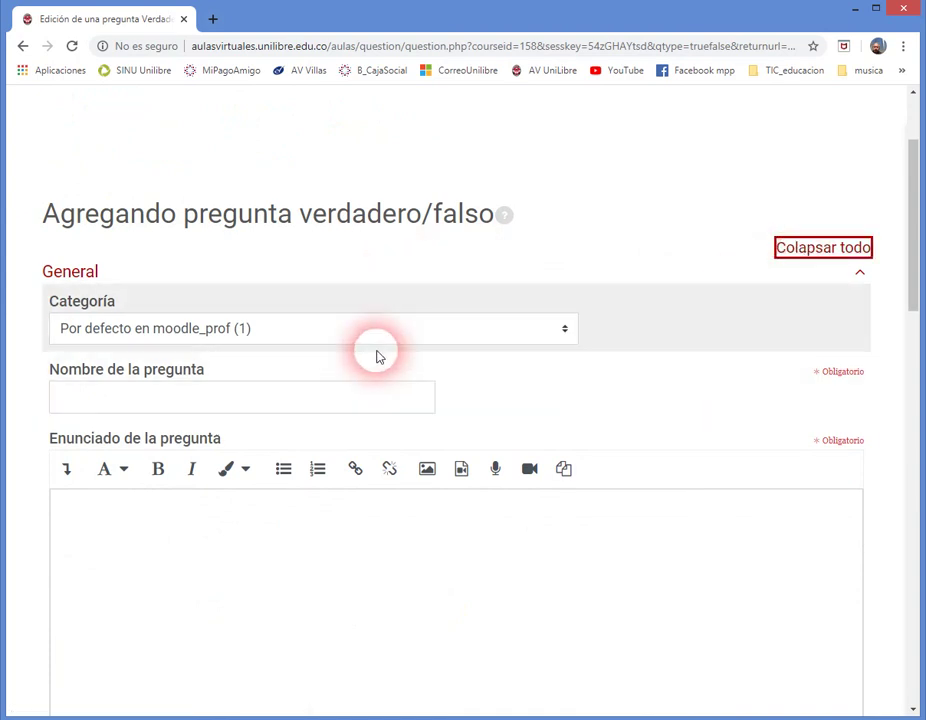
{"action": "scroll", "coordinate": [385, 353], "scroll_direction": "down", "scroll_amount": 1}
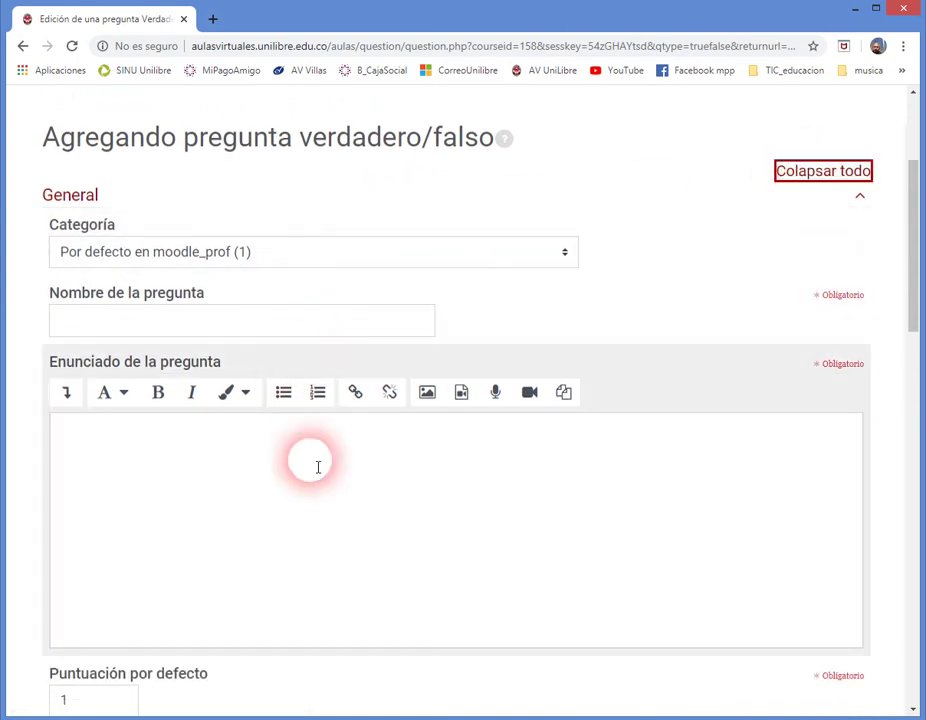
{"action": "left_click", "coordinate": [245, 326]}
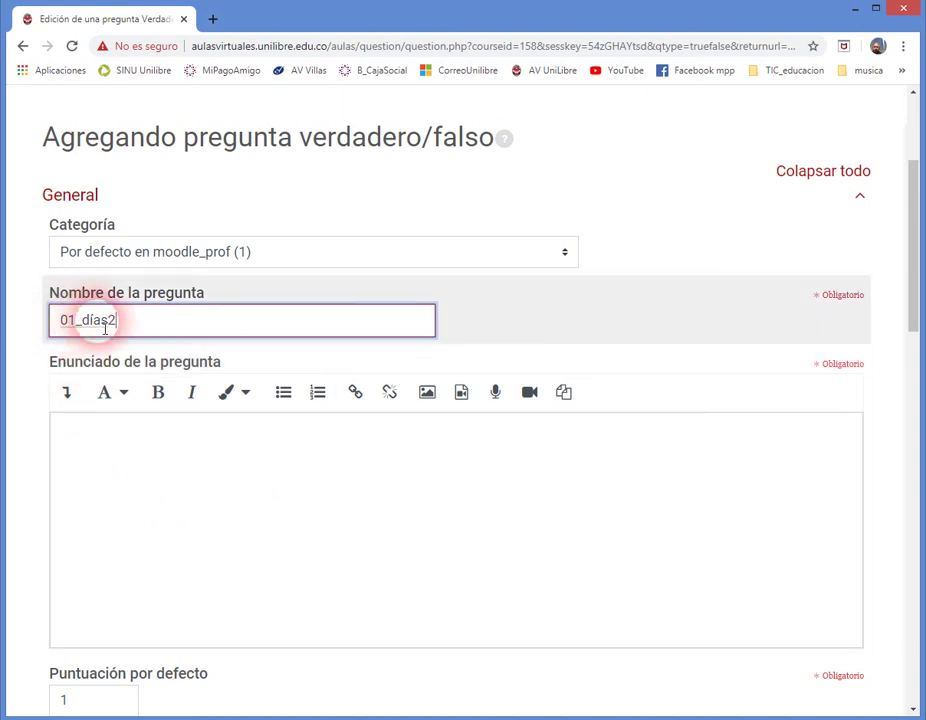
Enter the statement "EL primer día hábil de la semana es el MARTES" and make "MARTES" and "primer" bold.
{"action": "left_click", "coordinate": [127, 453]}
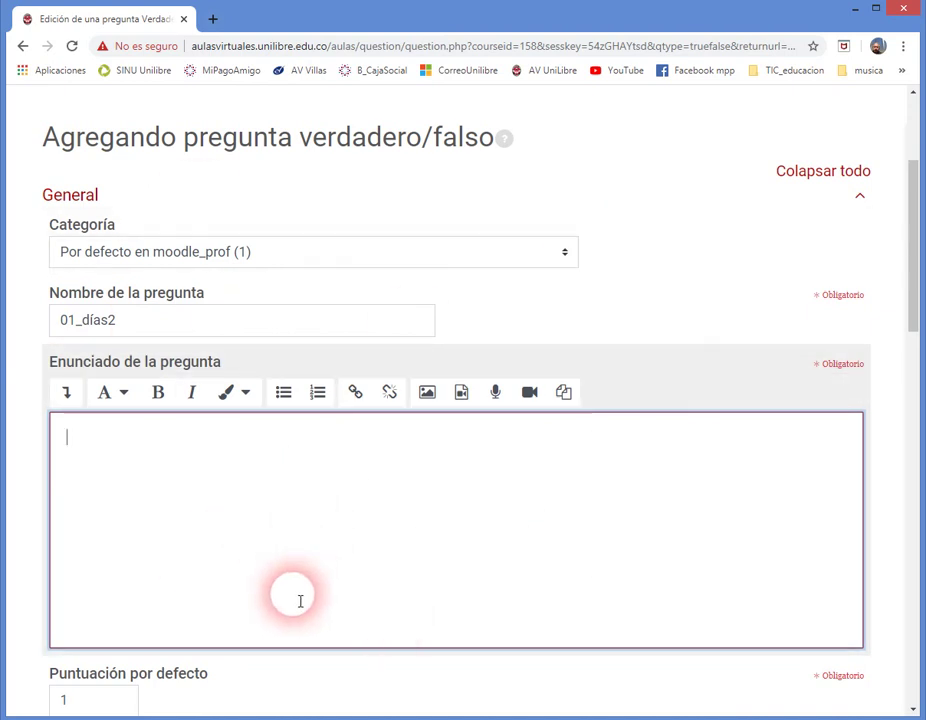
{"action": "scroll", "coordinate": [277, 509], "scroll_direction": "down", "scroll_amount": 1}
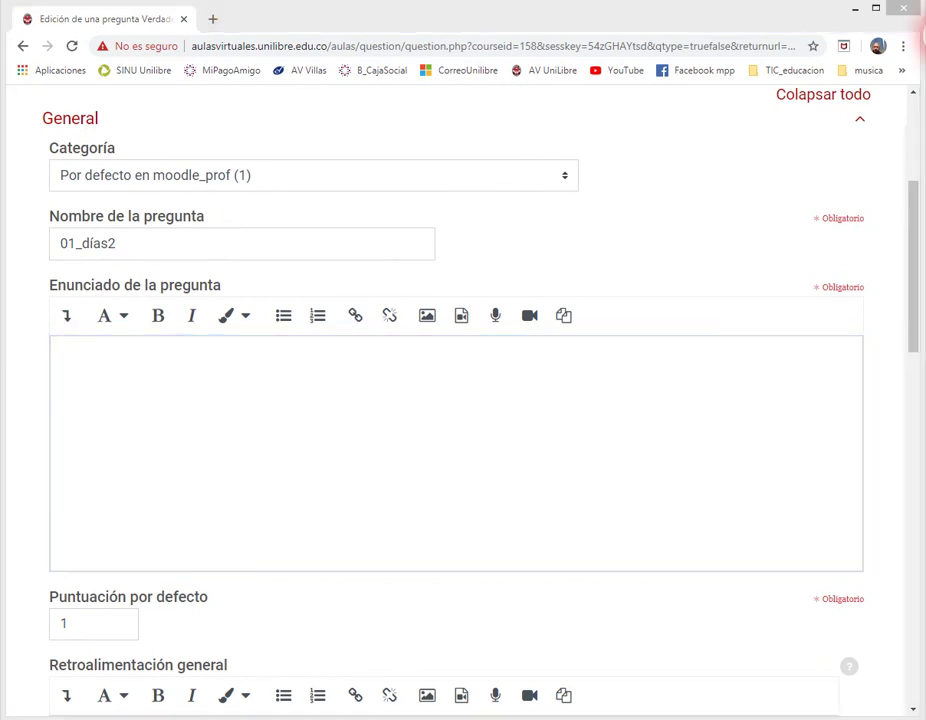
{"action": "left_click", "coordinate": [426, 399]}
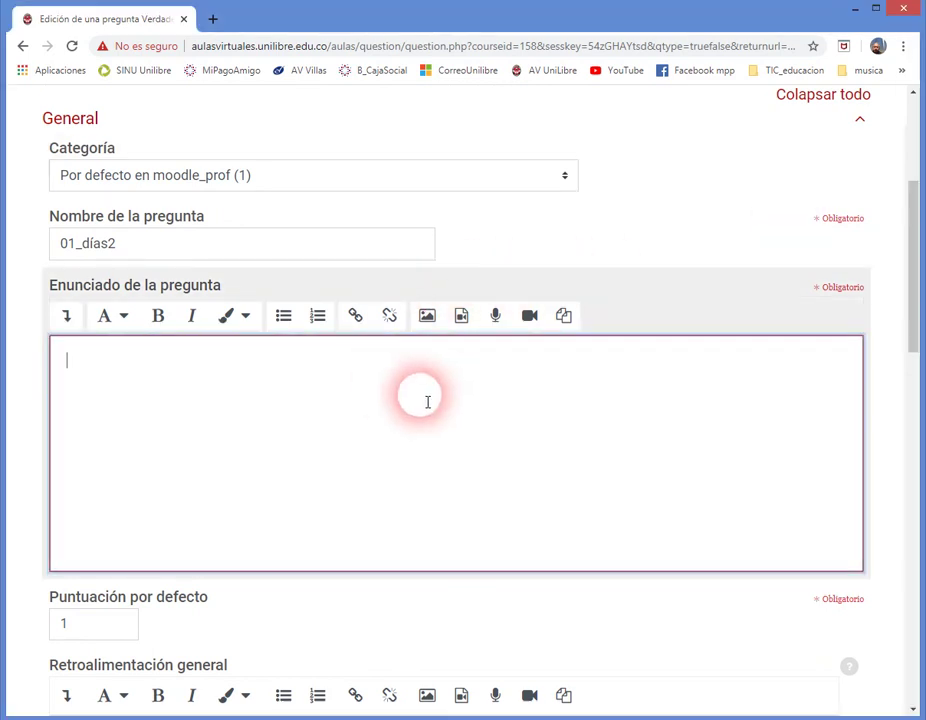
{"action": "type", "text": "EL primer día hábil de la semana es el MARTES"}
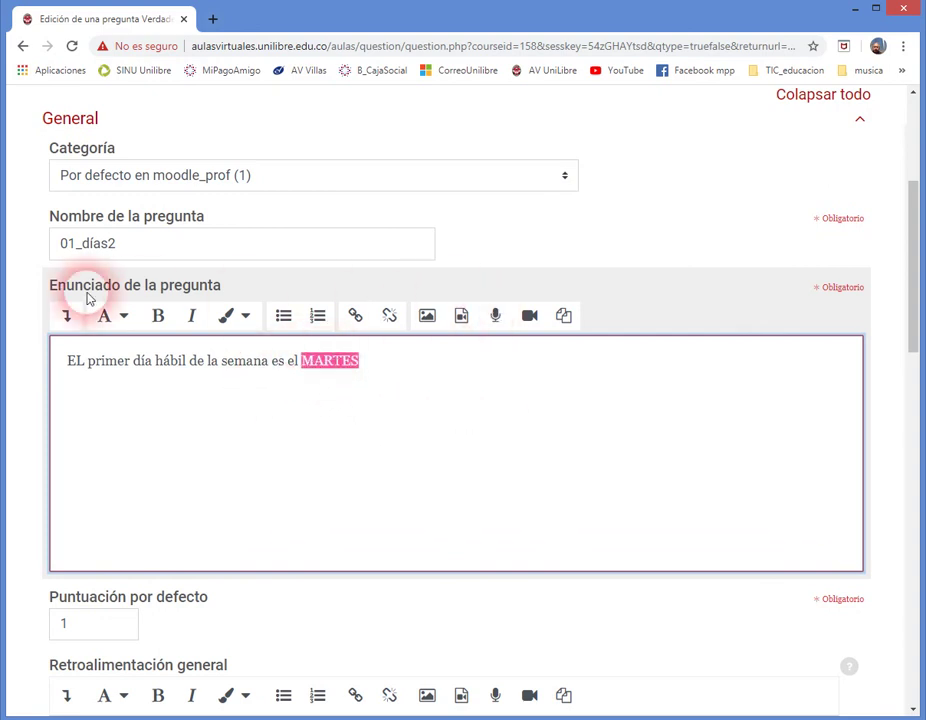
{"action": "left_click", "coordinate": [161, 316]}
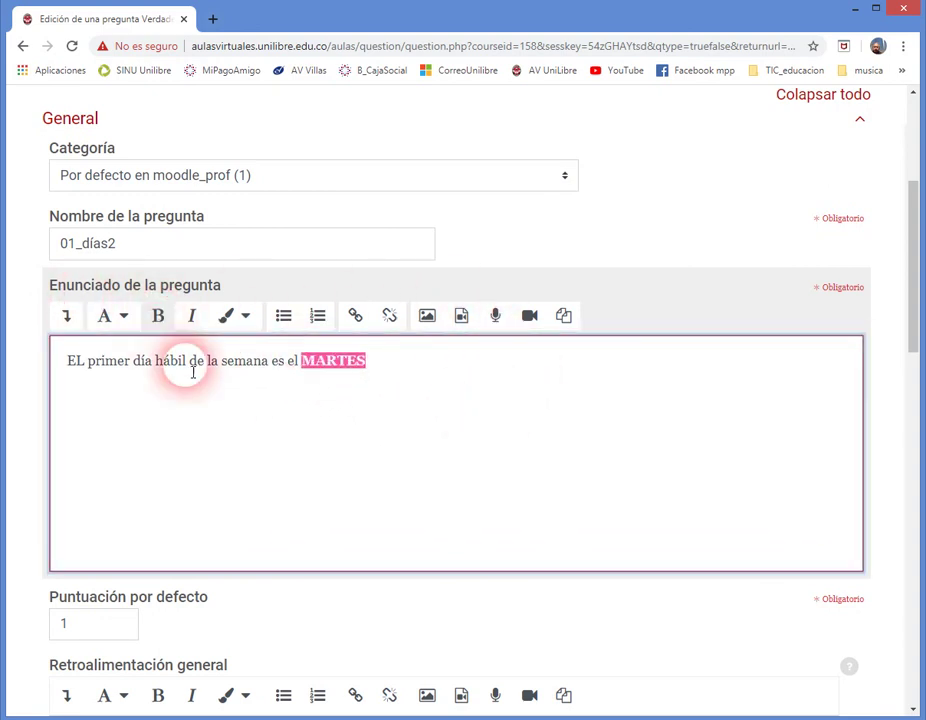
{"action": "left_click", "coordinate": [164, 324]}
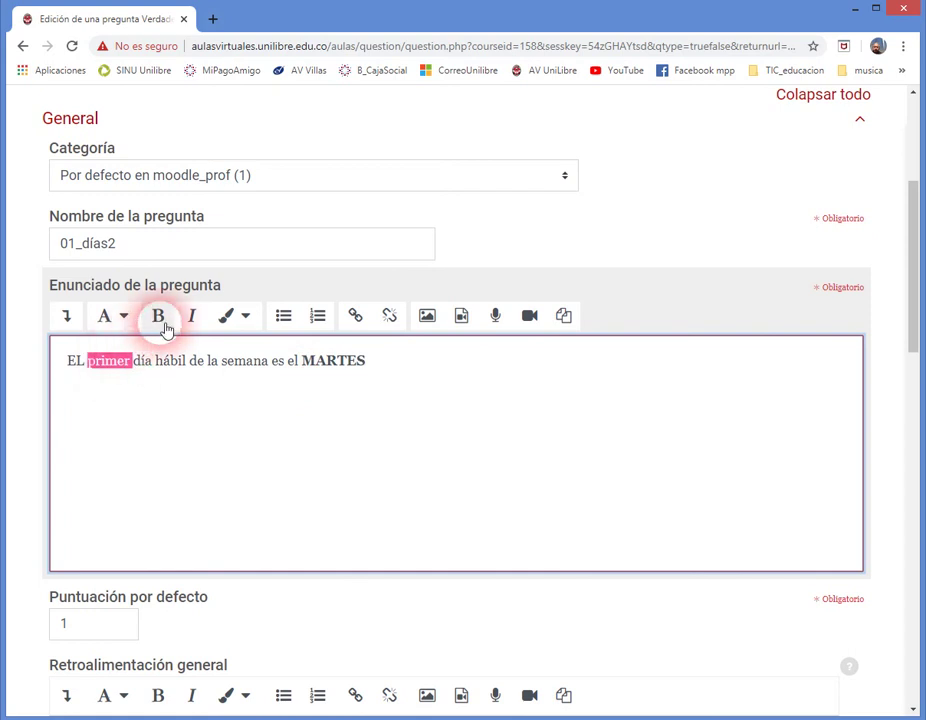
{"action": "left_click", "coordinate": [236, 370]}
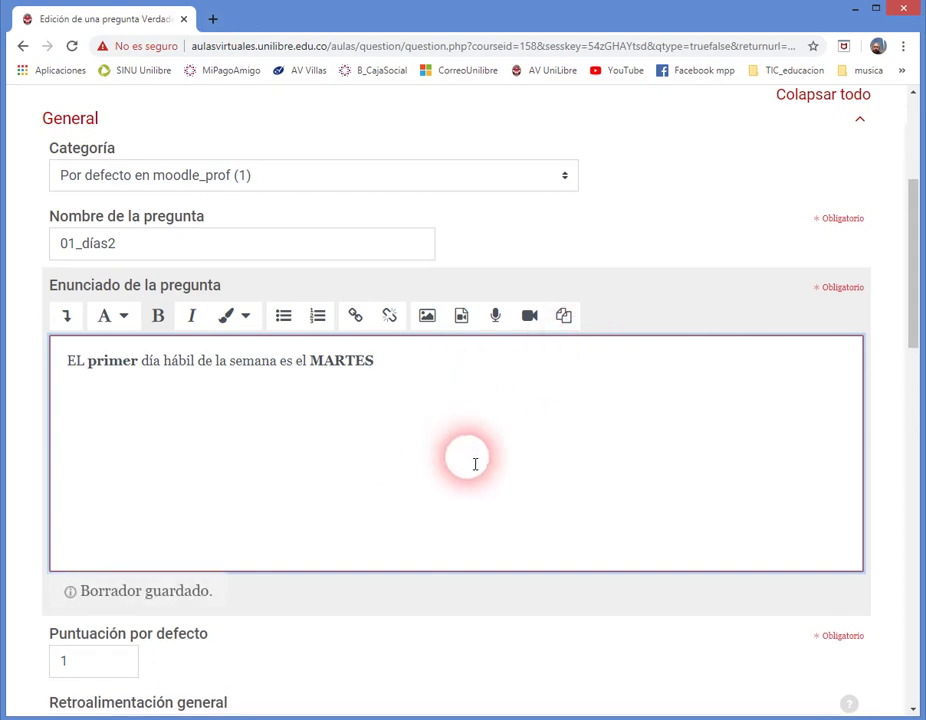
Review the question's default score, general feedback, correct answer, per-answer feedback, attempt penalty and tag settings.
{"action": "scroll", "coordinate": [475, 463], "scroll_direction": "down", "scroll_amount": 1}
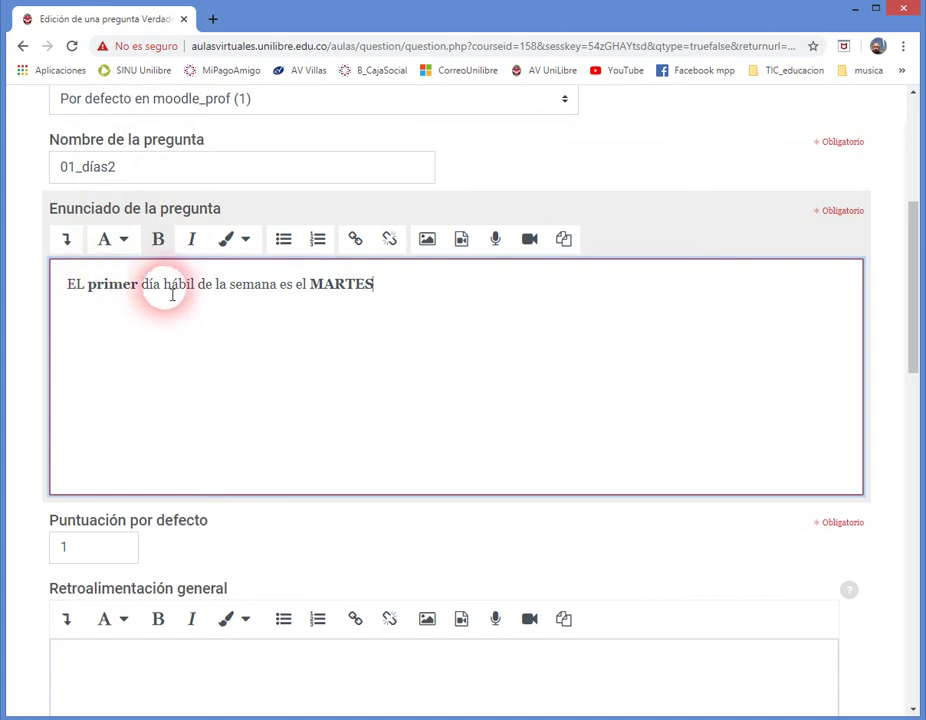
{"action": "scroll", "coordinate": [440, 320], "scroll_direction": "down", "scroll_amount": 2}
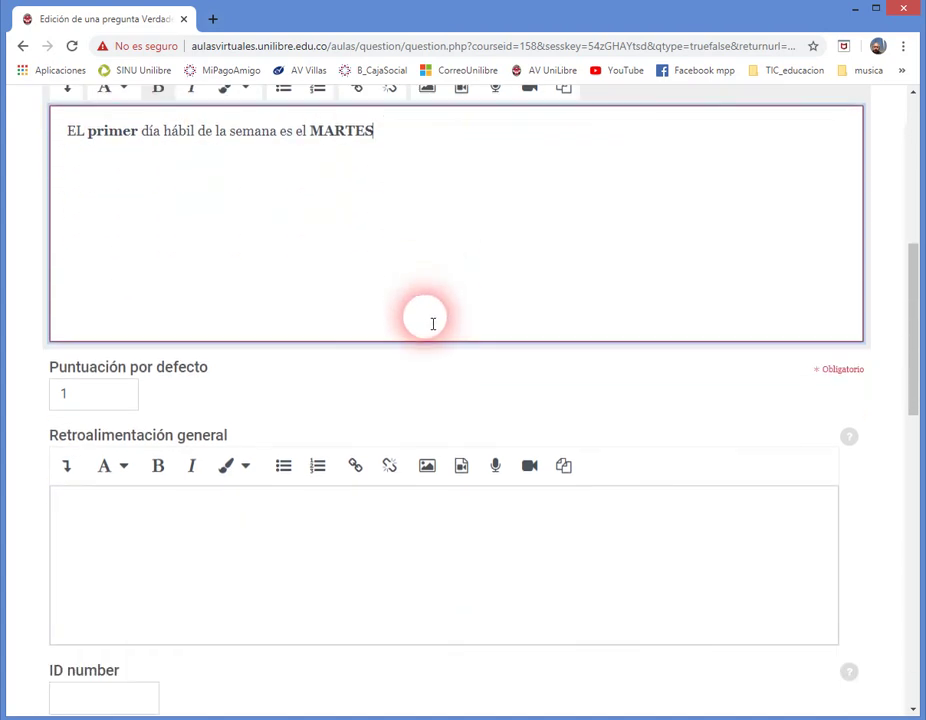
{"action": "scroll", "coordinate": [434, 323], "scroll_direction": "down", "scroll_amount": 1}
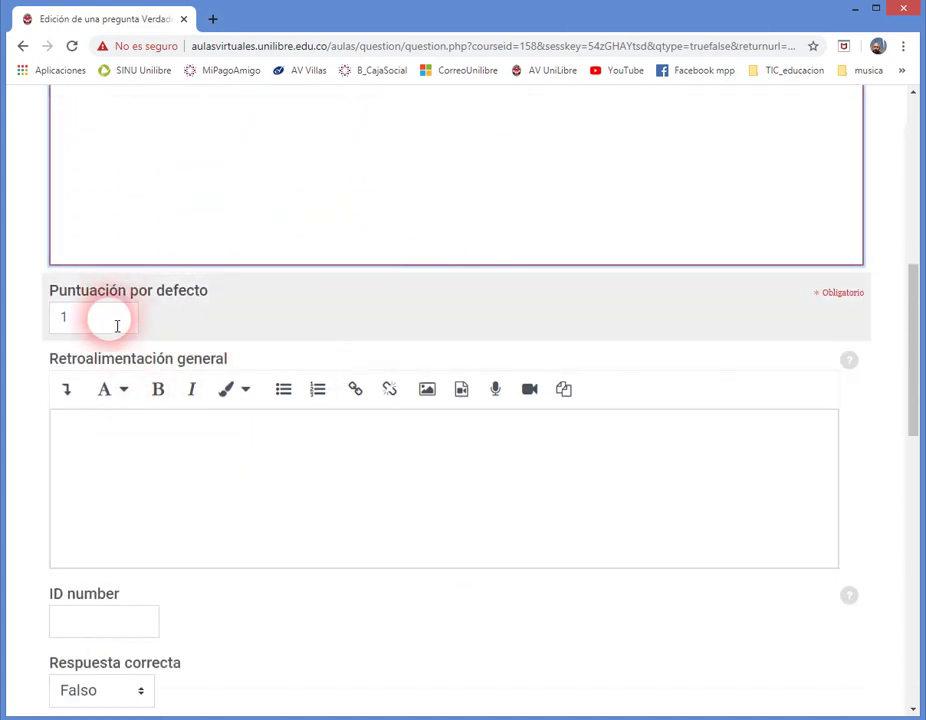
{"action": "scroll", "coordinate": [117, 325], "scroll_direction": "up", "scroll_amount": 1}
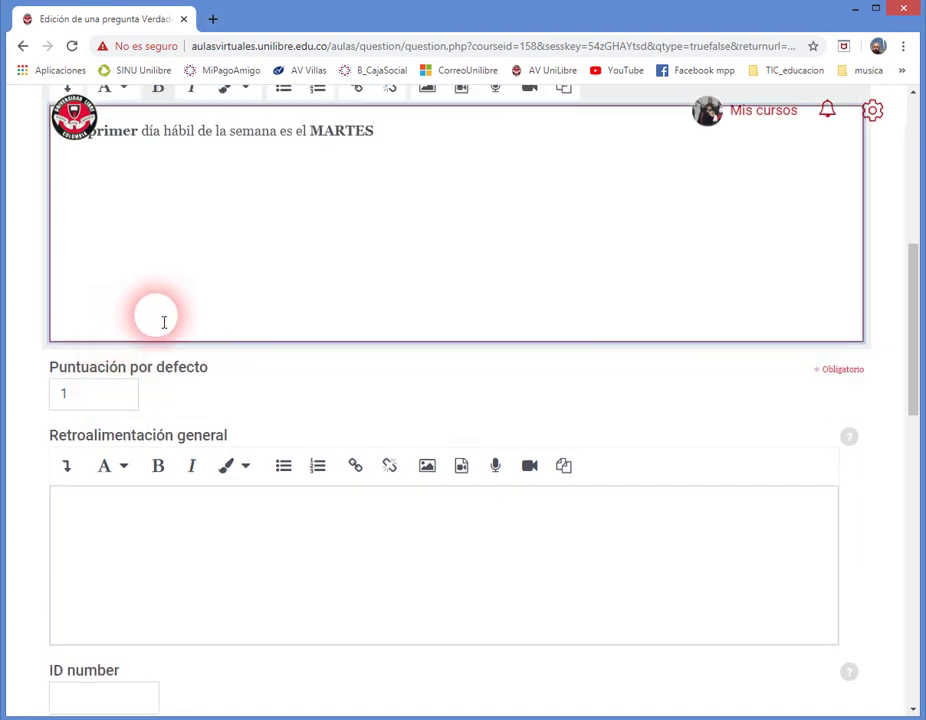
{"action": "scroll", "coordinate": [359, 249], "scroll_direction": "up", "scroll_amount": 1}
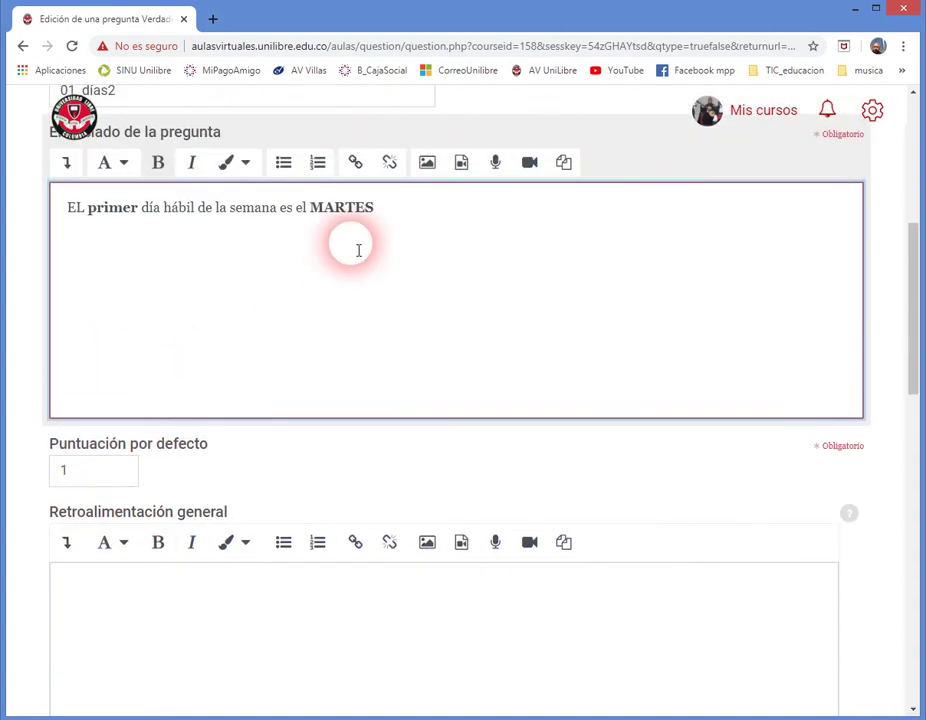
{"action": "left_click", "coordinate": [358, 262]}
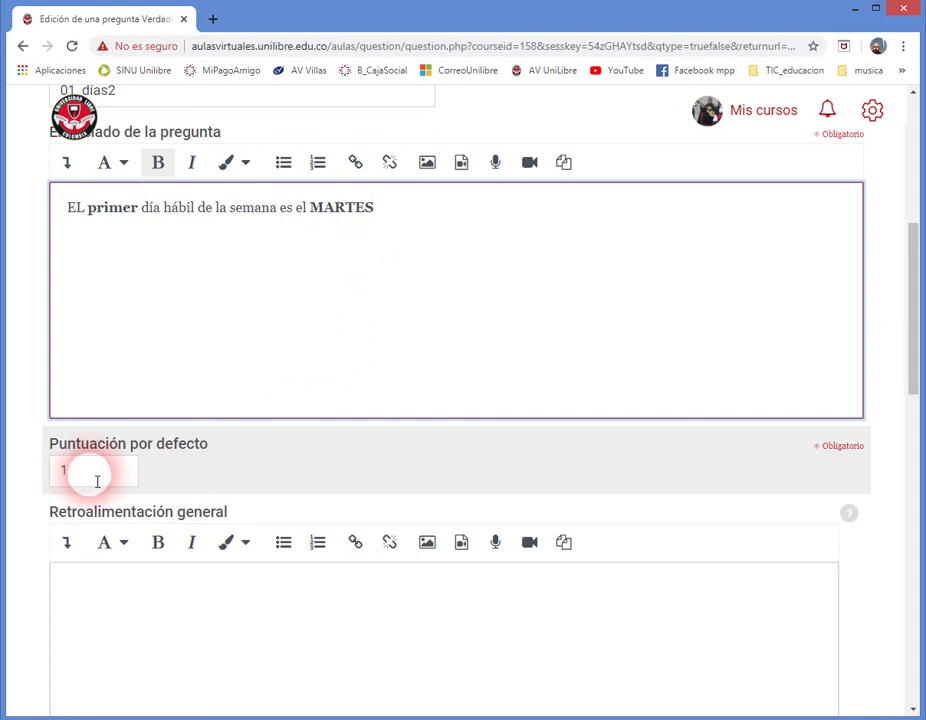
{"action": "scroll", "coordinate": [90, 482], "scroll_direction": "down", "scroll_amount": 4}
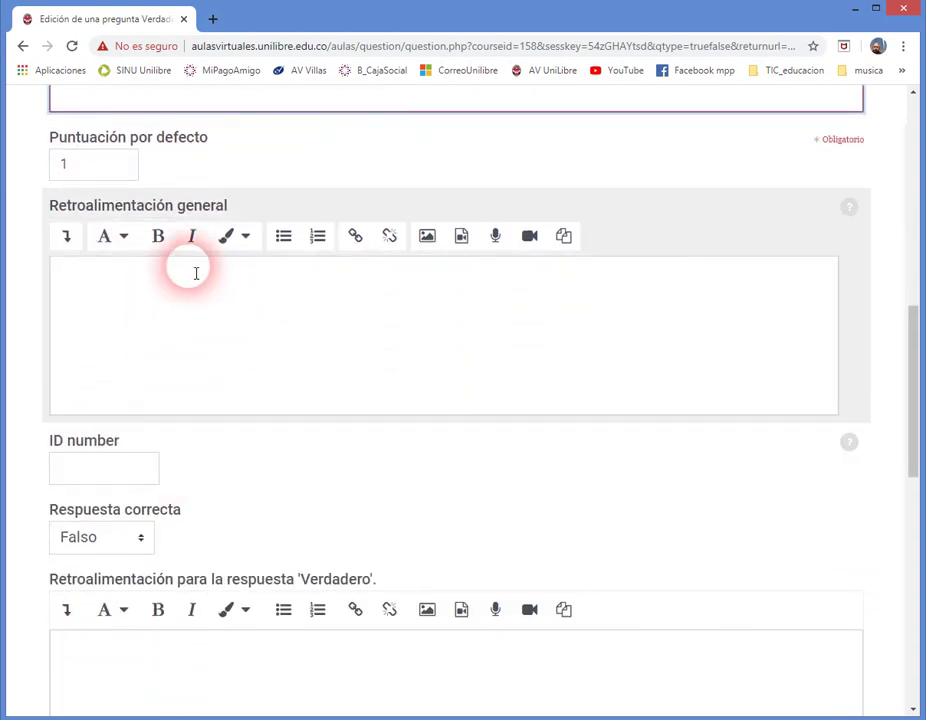
{"action": "scroll", "coordinate": [302, 329], "scroll_direction": "down", "scroll_amount": 3}
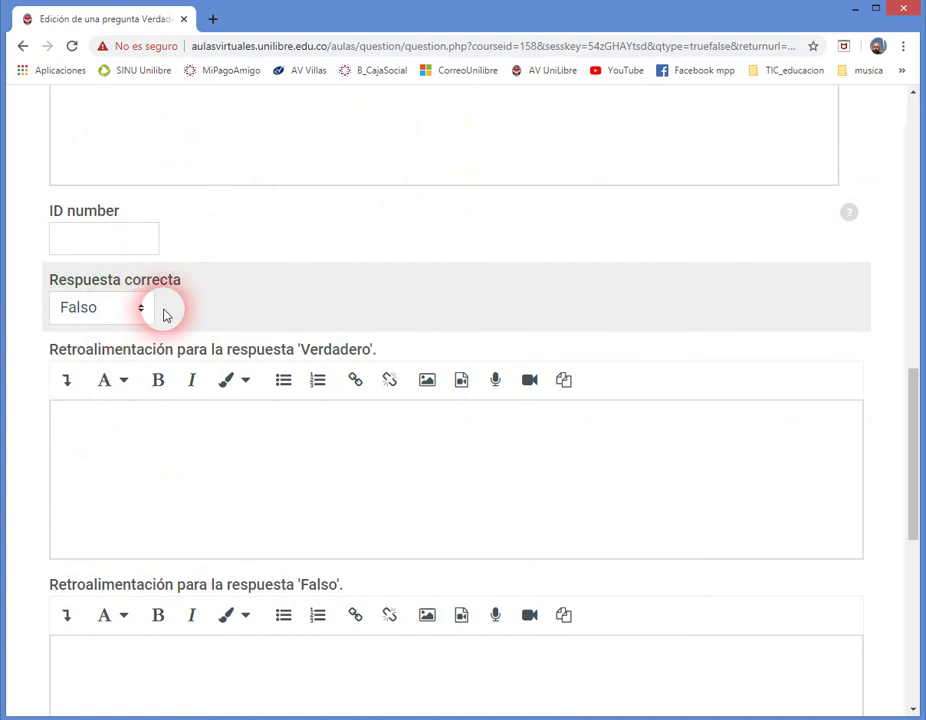
{"action": "scroll", "coordinate": [331, 418], "scroll_direction": "down", "scroll_amount": 2}
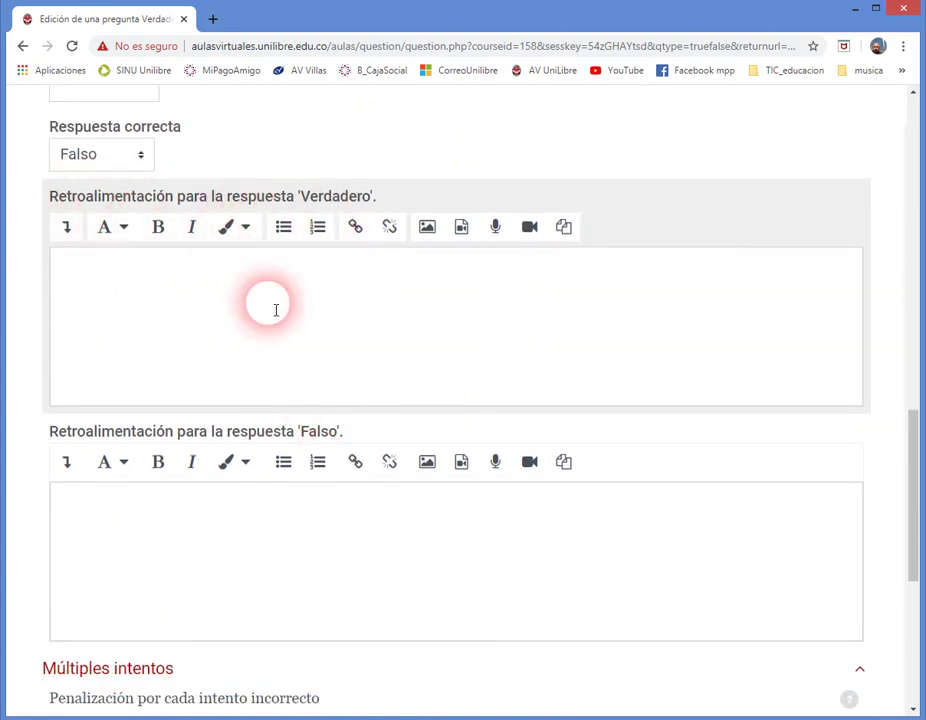
{"action": "scroll", "coordinate": [280, 478], "scroll_direction": "down", "scroll_amount": 1}
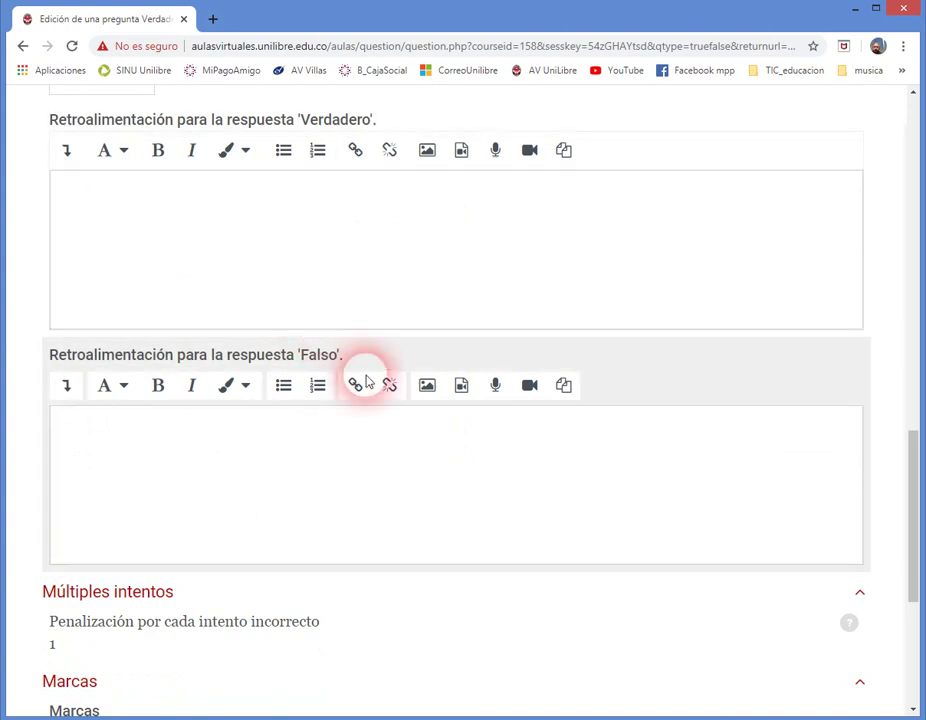
{"action": "scroll", "coordinate": [420, 400], "scroll_direction": "down", "scroll_amount": 3}
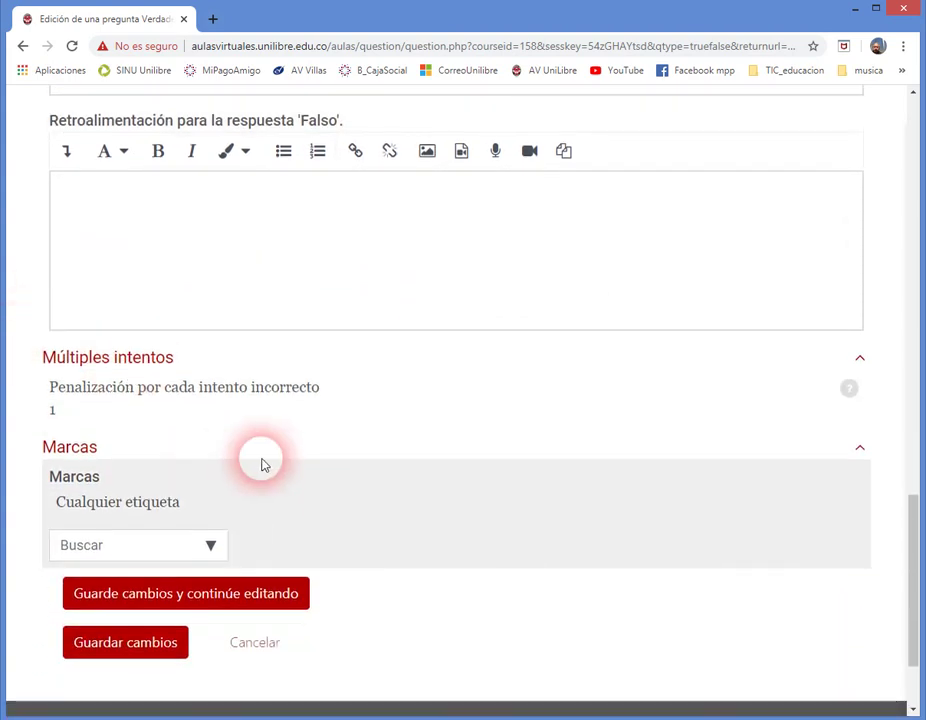
Save the question while continuing to edit it, and open its preview in a separate window.
{"action": "scroll", "coordinate": [240, 500], "scroll_direction": "down", "scroll_amount": 1}
{"action": "left_click", "coordinate": [211, 538]}
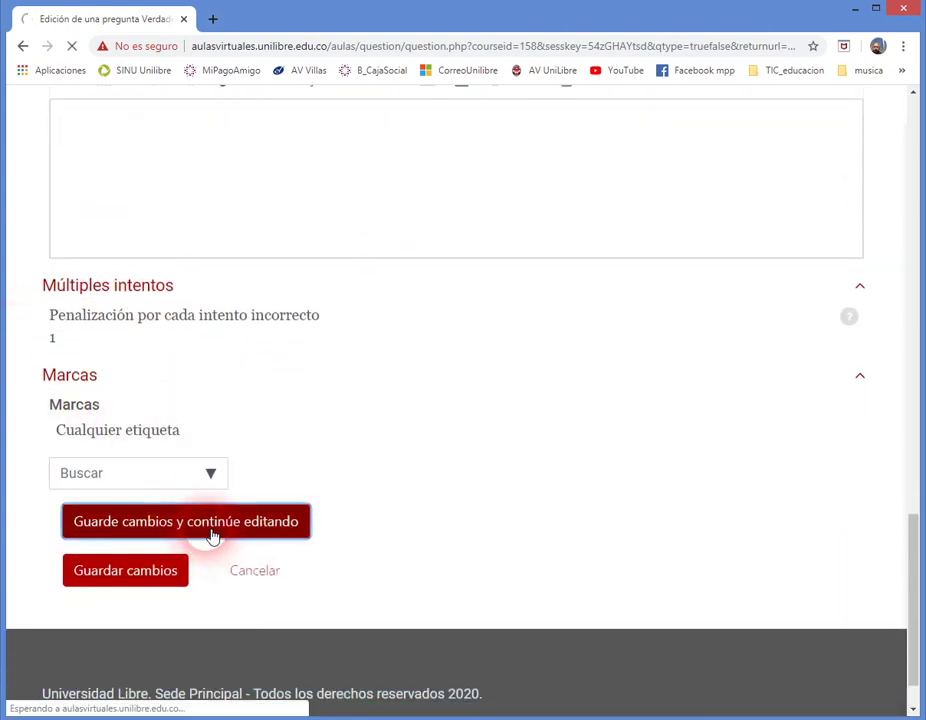
{"action": "scroll", "coordinate": [505, 450], "scroll_direction": "down", "scroll_amount": 3}
{"action": "scroll", "coordinate": [405, 484], "scroll_direction": "down", "scroll_amount": 15}
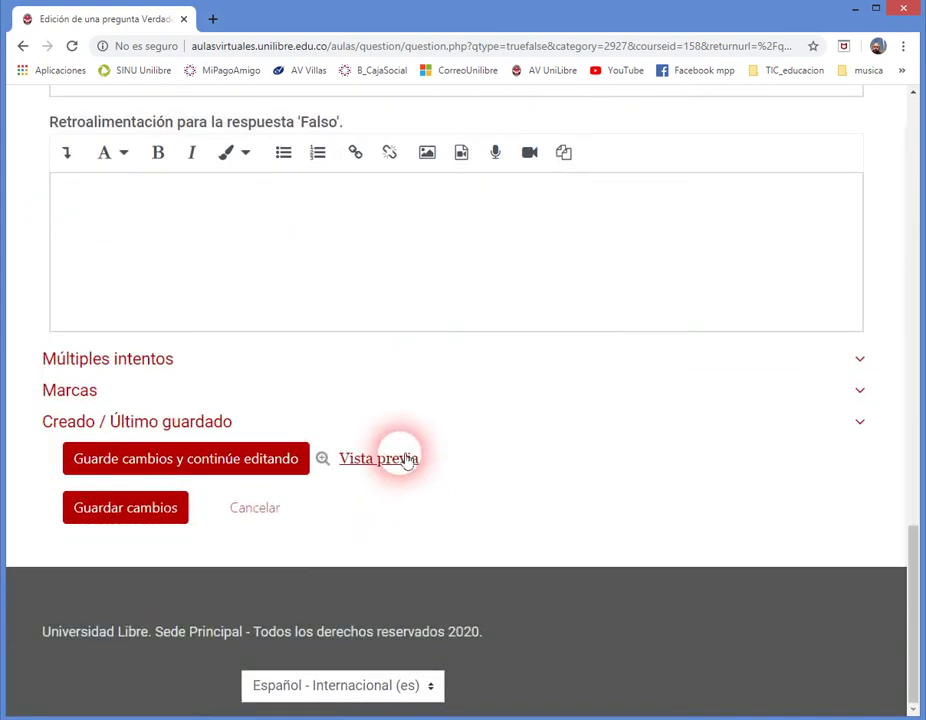
{"action": "left_click", "coordinate": [405, 460]}
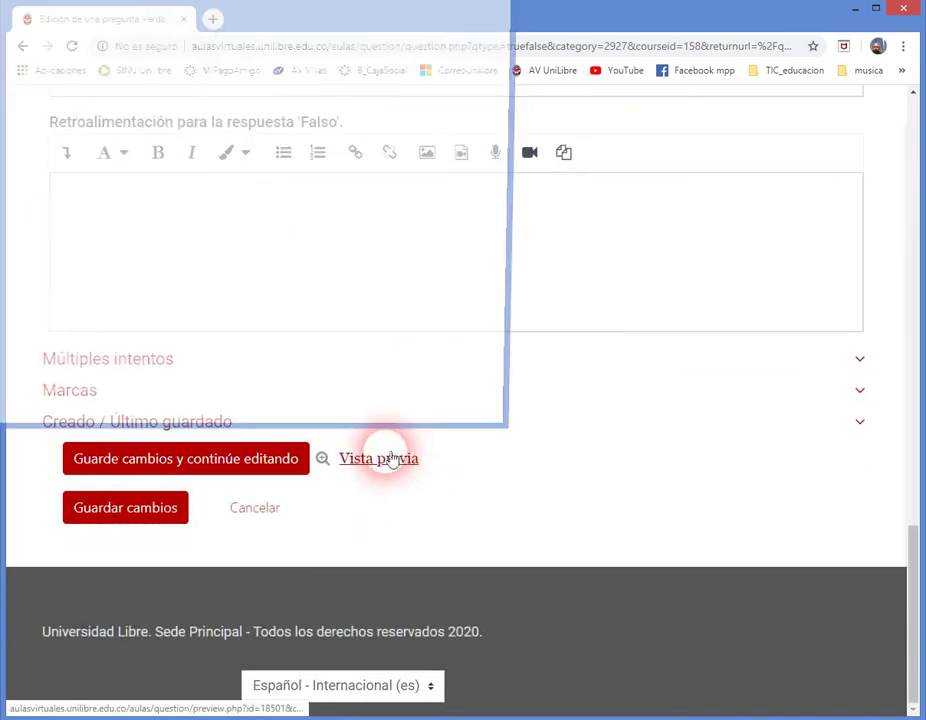
{"action": "left_click_drag", "start_coordinate": [82, 1], "coordinate": [310, 56]}
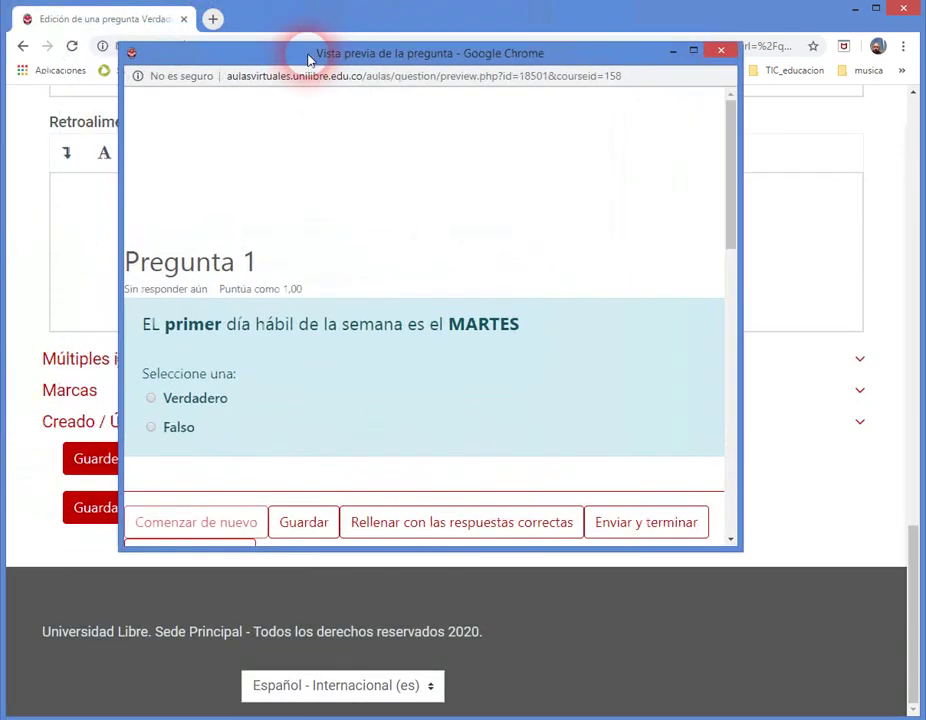
Answer the previewed question with Verdadero, submit and finish the attempt, and highlight the correct-answer feedback.
{"action": "scroll", "coordinate": [283, 242], "scroll_direction": "down", "scroll_amount": 1}
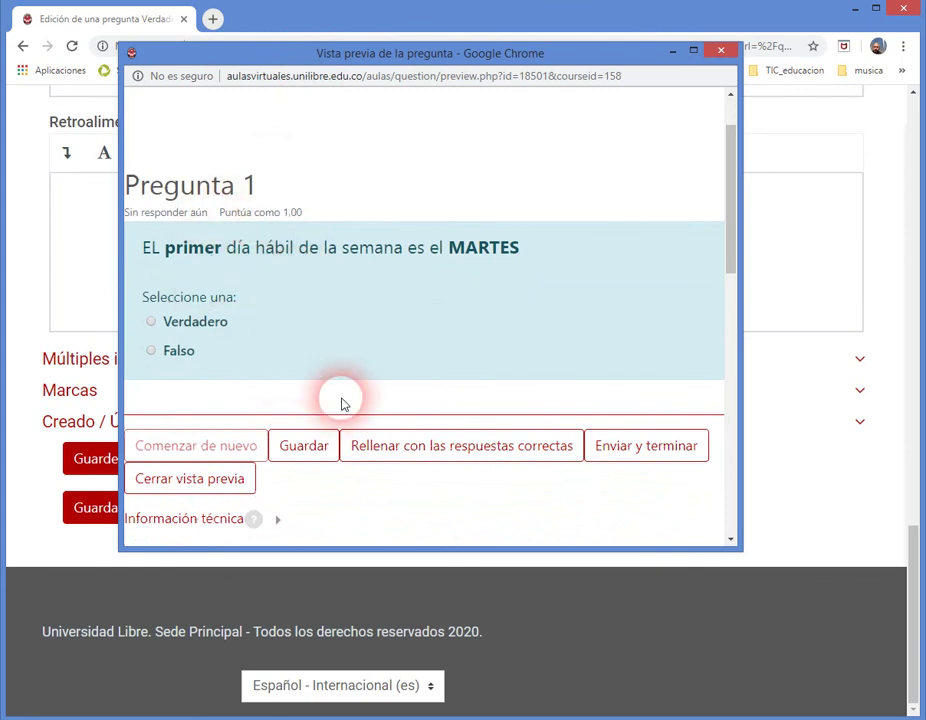
{"action": "left_click", "coordinate": [153, 324]}
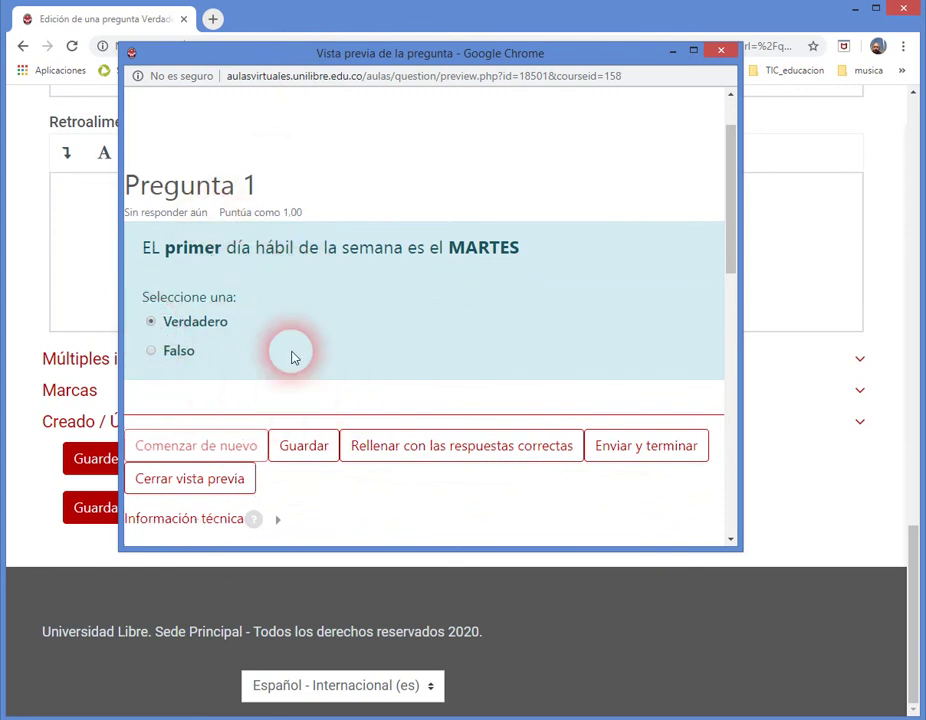
{"action": "left_click", "coordinate": [625, 455]}
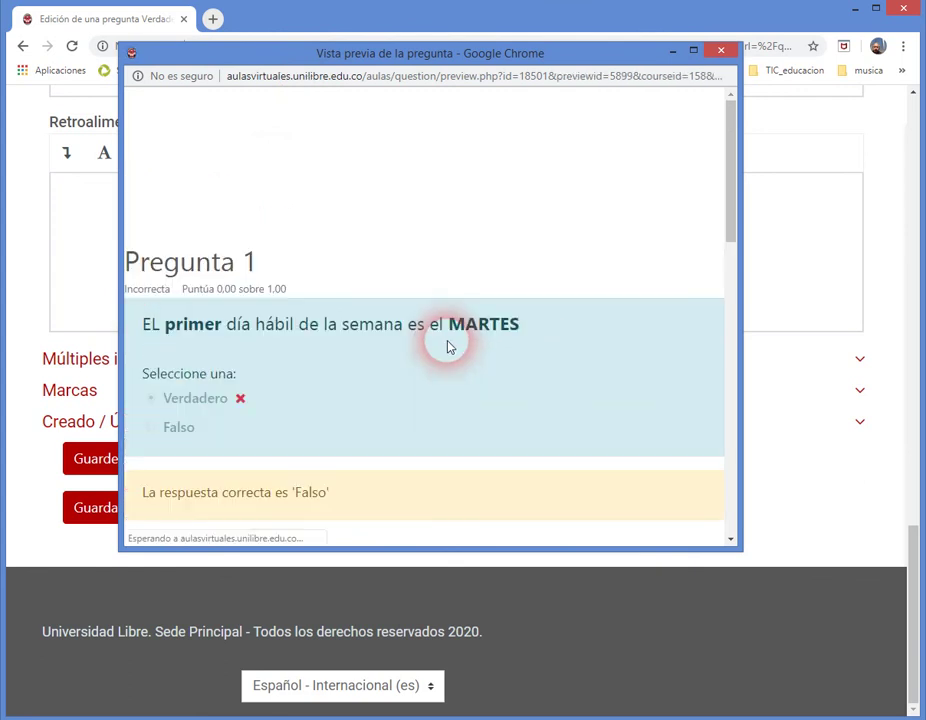
{"action": "scroll", "coordinate": [450, 345], "scroll_direction": "down", "scroll_amount": 2}
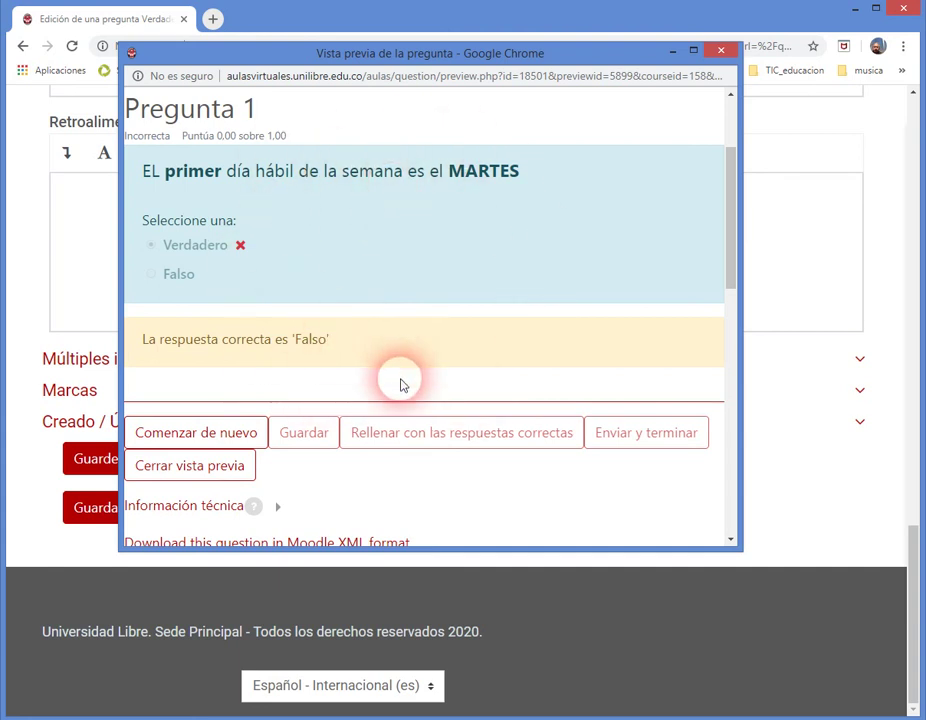
{"action": "left_click_drag", "start_coordinate": [338, 340], "coordinate": [140, 340]}
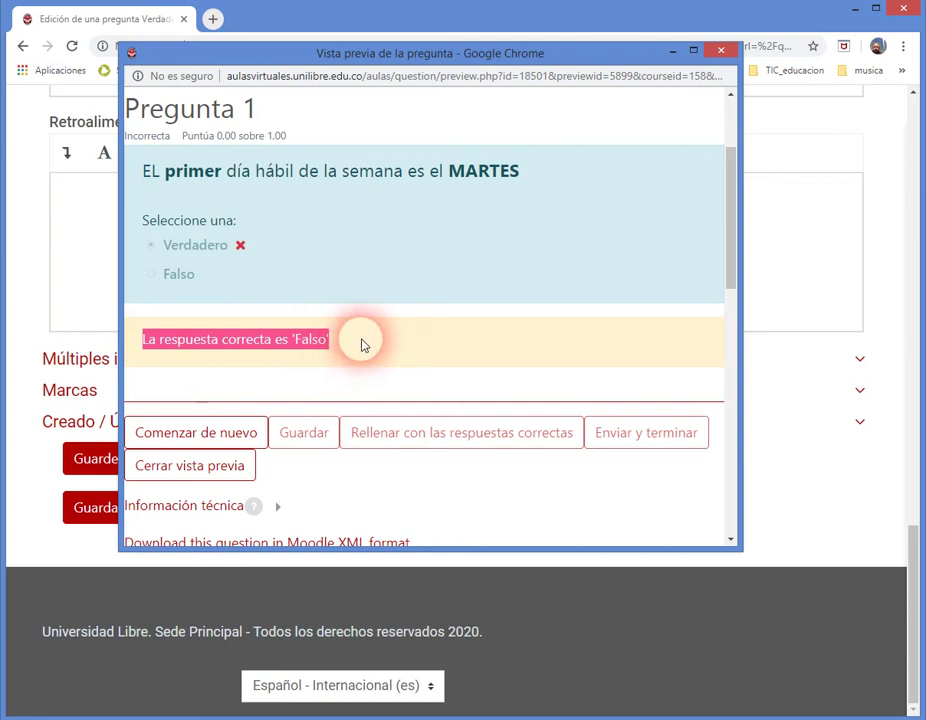
Restart the question preview, answer it with Falso, submit and finish the attempt, and close the preview window.
{"action": "left_click", "coordinate": [216, 433]}
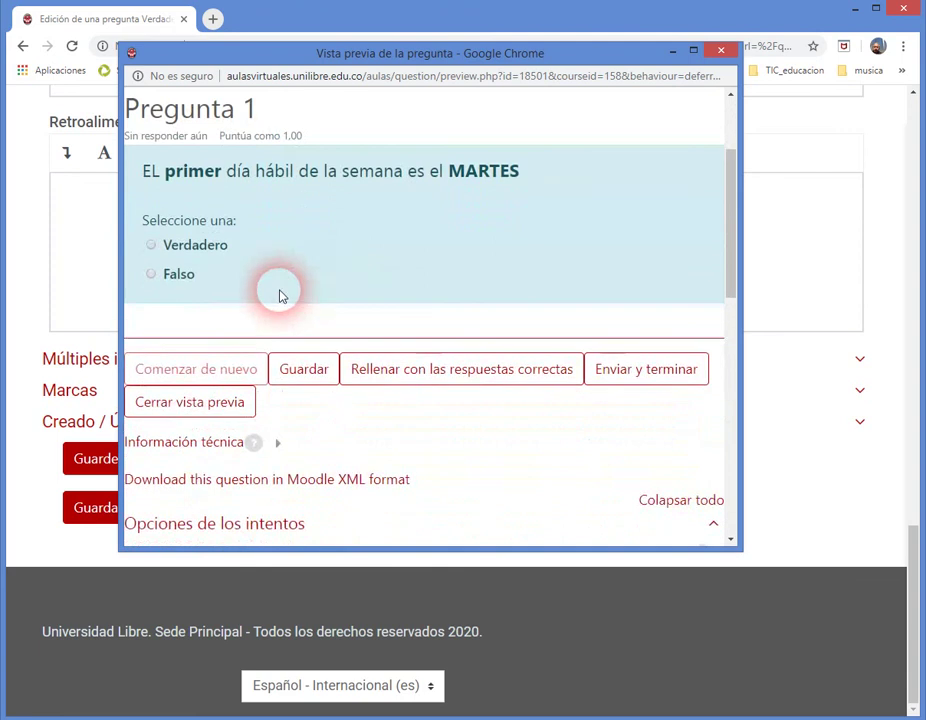
{"action": "left_click", "coordinate": [153, 275]}
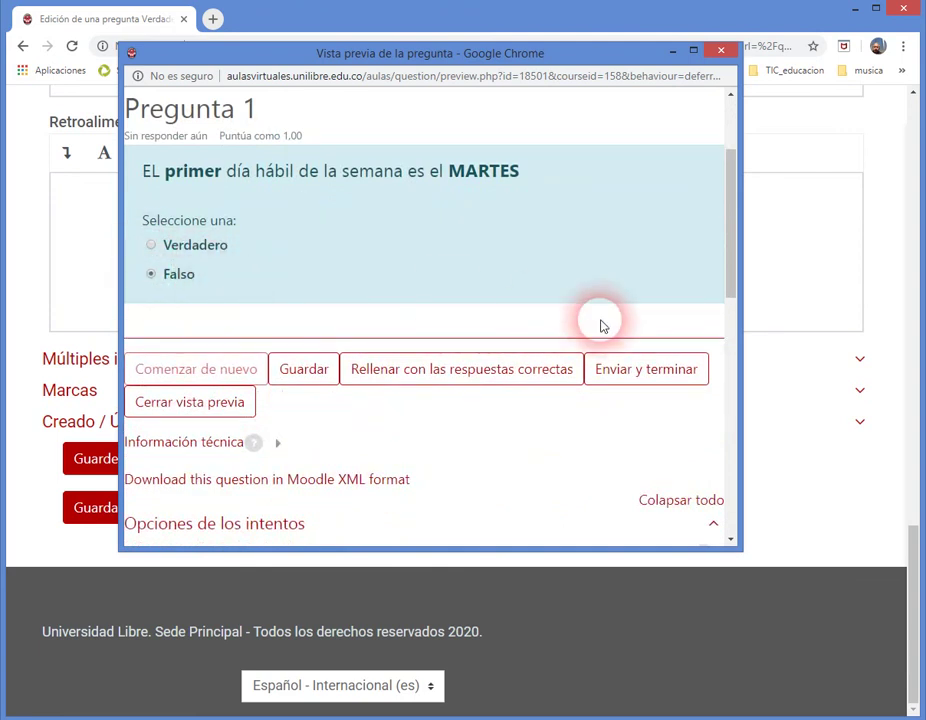
{"action": "left_click", "coordinate": [630, 378]}
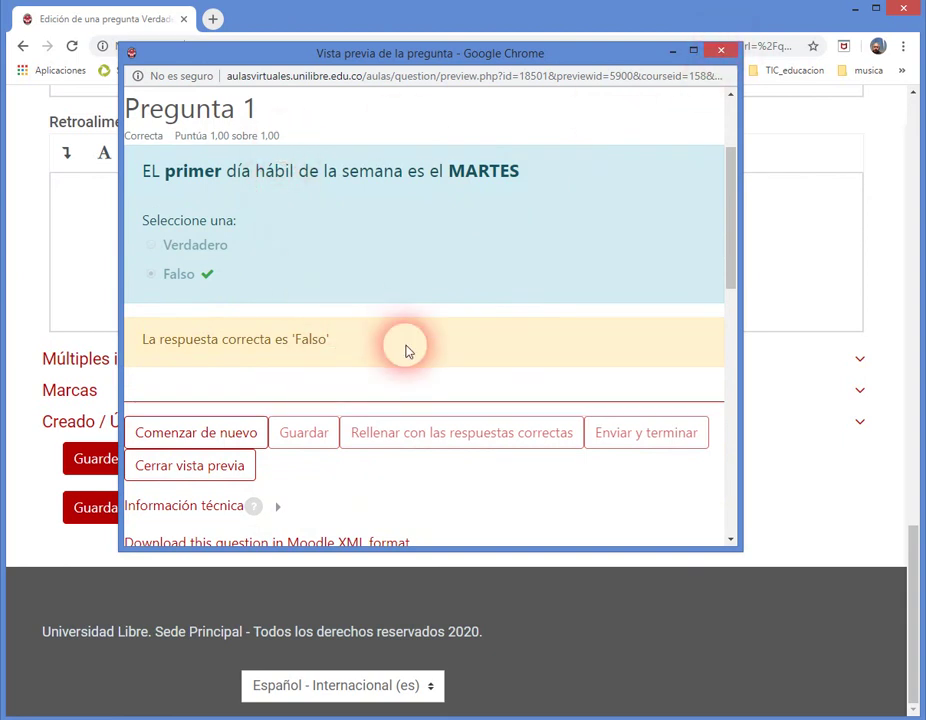
{"action": "left_click", "coordinate": [719, 50]}
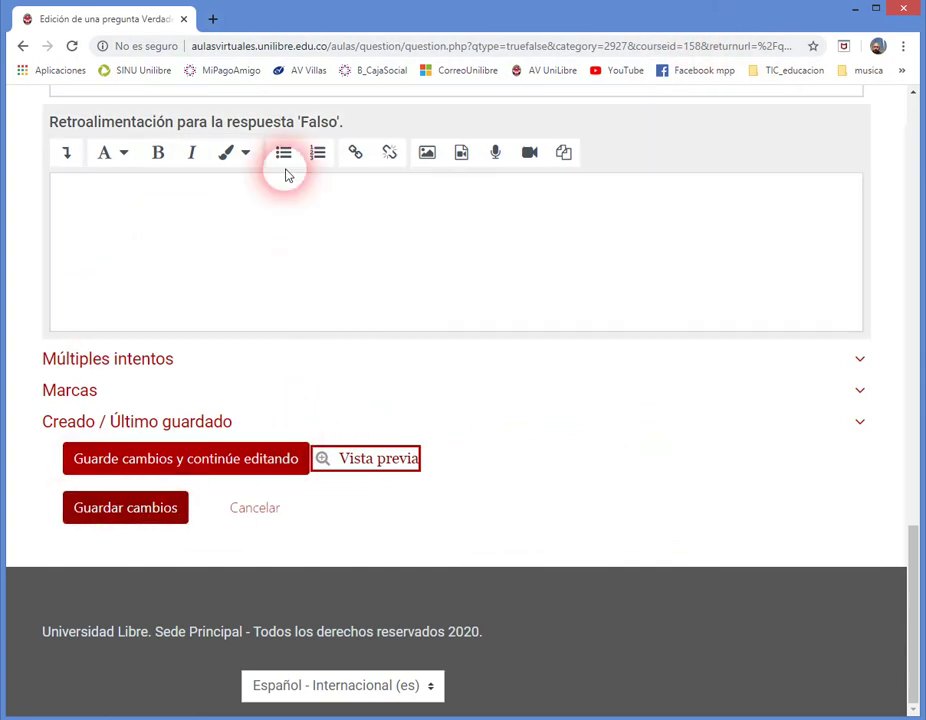
Save the question's changes and add a new question of type Emparejamiento to the question bank.
{"action": "left_click", "coordinate": [155, 513]}
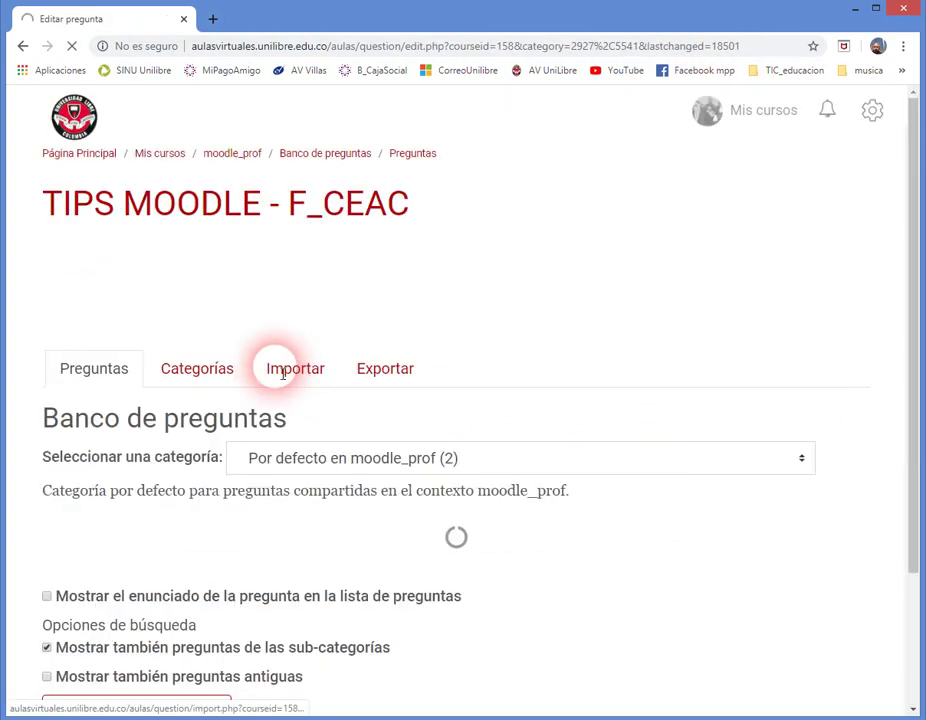
{"action": "scroll", "coordinate": [472, 312], "scroll_direction": "down", "scroll_amount": 2}
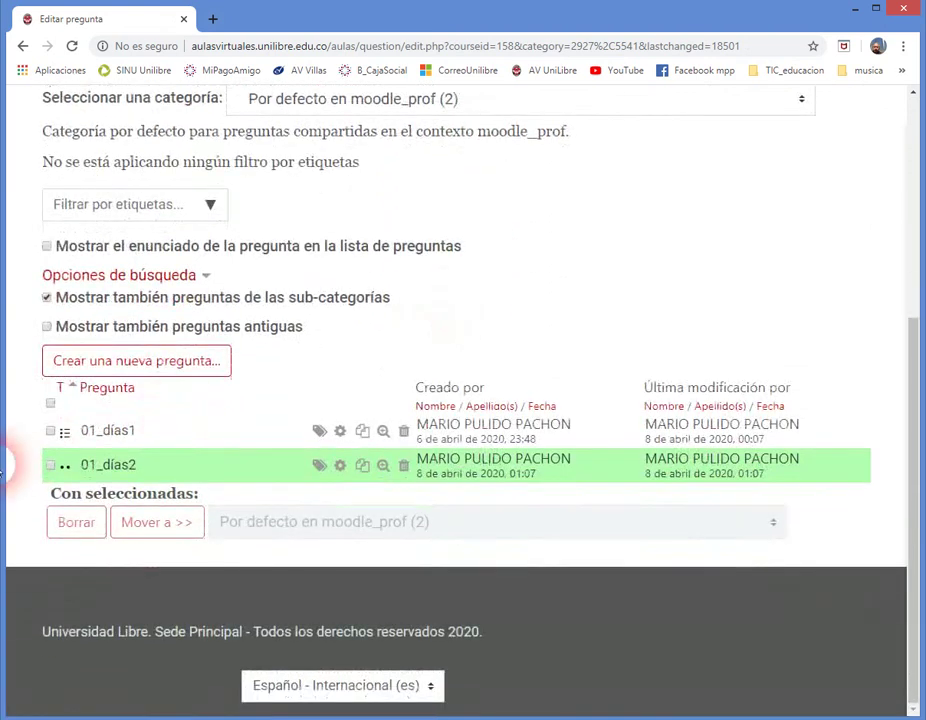
{"action": "left_click", "coordinate": [105, 365]}
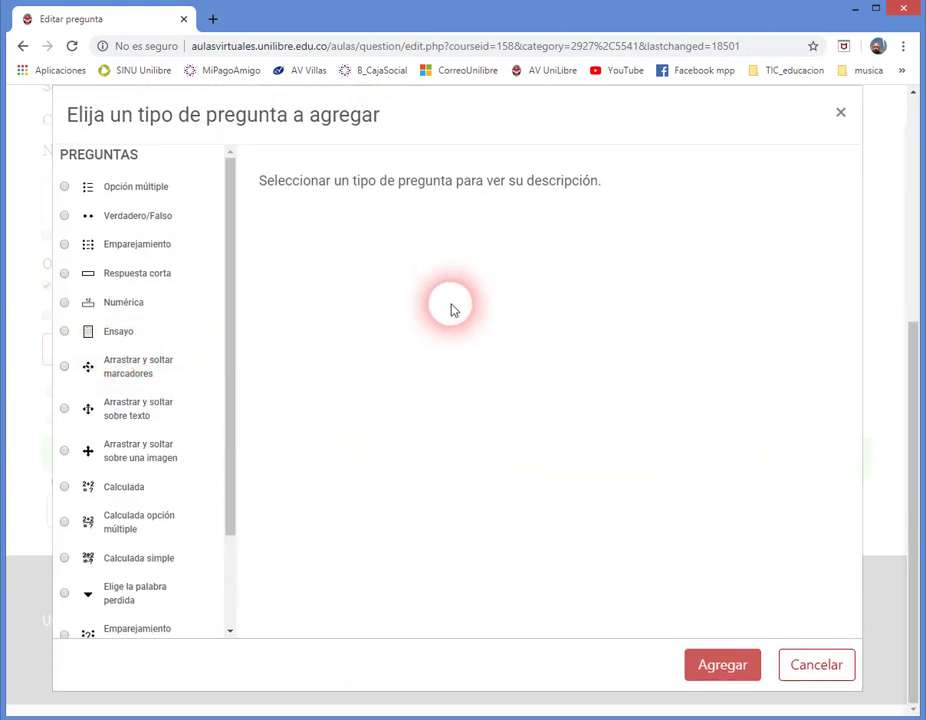
{"action": "left_click", "coordinate": [145, 250]}
{"action": "left_click", "coordinate": [714, 670]}
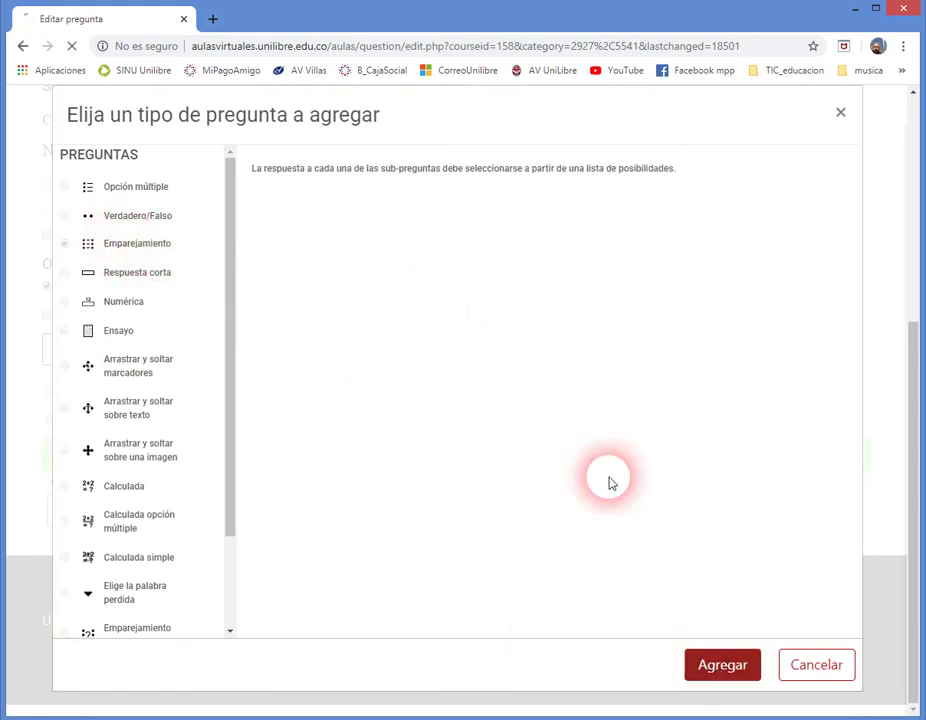
Expand all sections of the matching question form and name the question 01_días3.
{"action": "scroll", "coordinate": [653, 434], "scroll_direction": "down", "scroll_amount": 1}
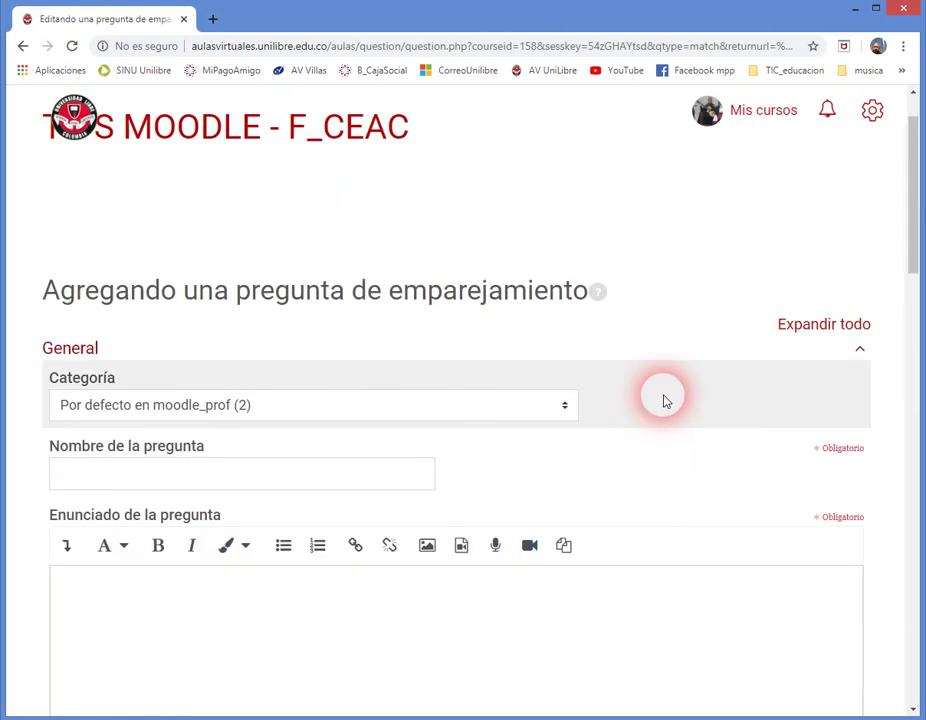
{"action": "scroll", "coordinate": [661, 397], "scroll_direction": "down", "scroll_amount": 2}
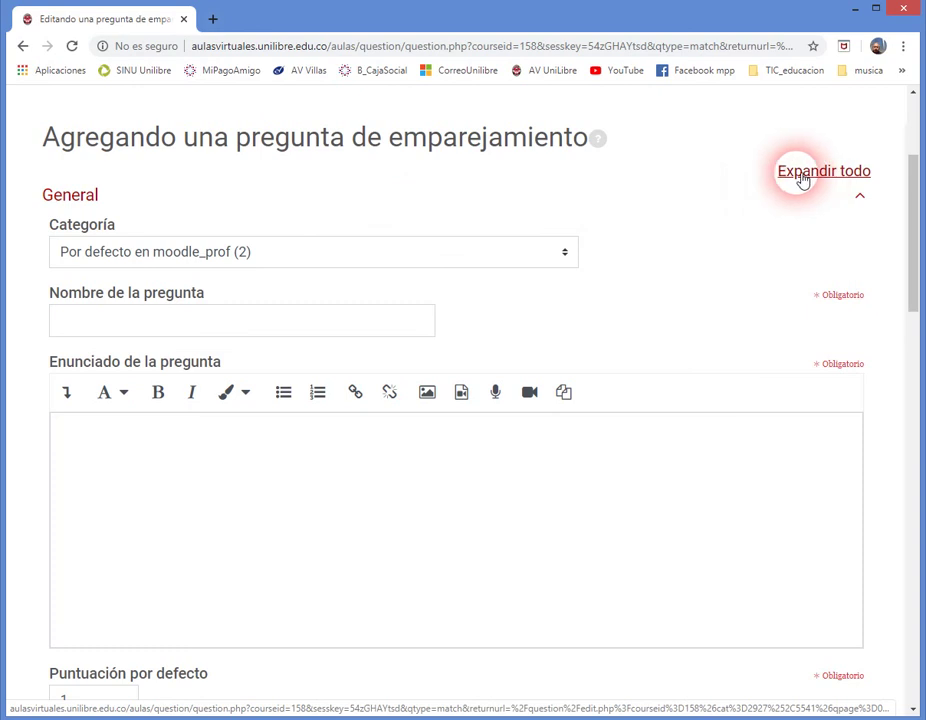
{"action": "left_click", "coordinate": [800, 178]}
{"action": "left_click", "coordinate": [283, 327]}
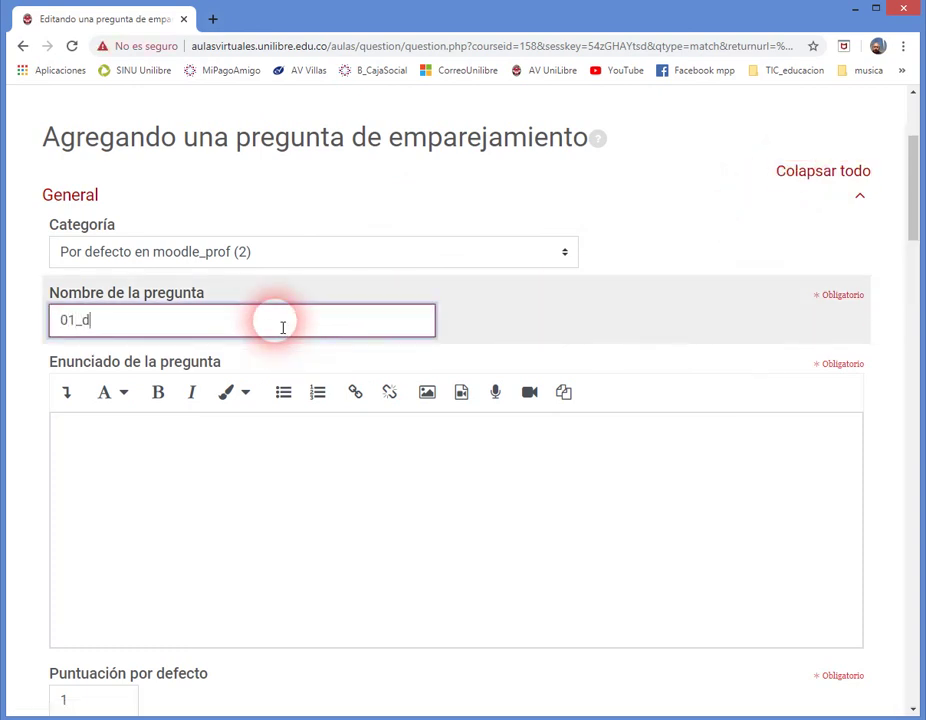
{"action": "type", "text": "01_días3"}
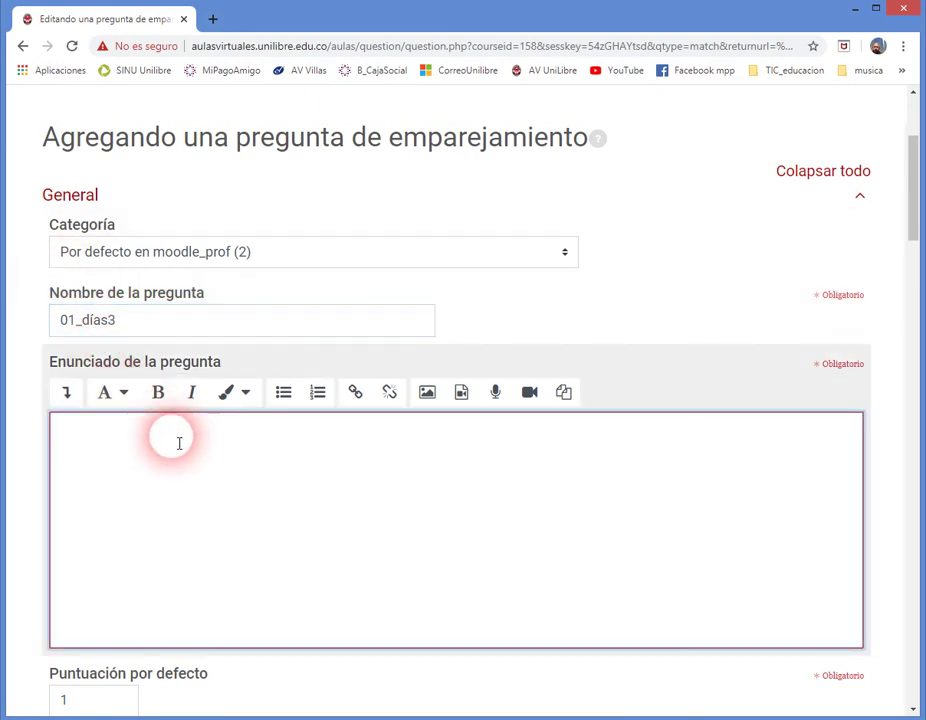
Enter the question statement "Relacione las definiciones entregadas con los términos entregados a la derecha, seleccionando en cada caso uno de ellos.".
{"action": "scroll", "coordinate": [192, 446], "scroll_direction": "down", "scroll_amount": 1}
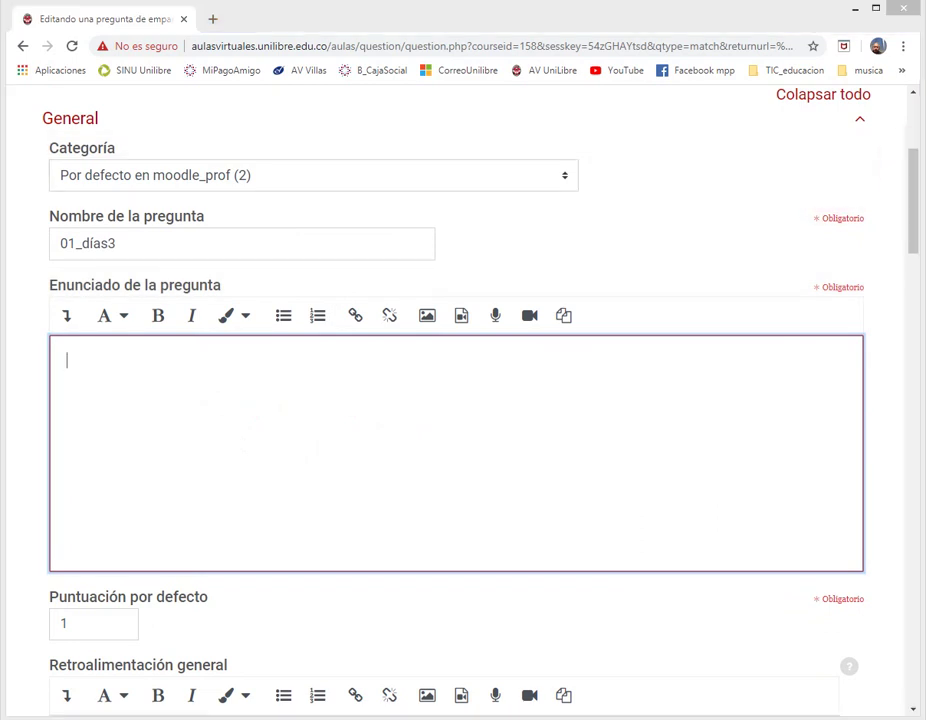
{"action": "left_click", "coordinate": [924, 96]}
{"action": "left_click", "coordinate": [271, 572]}
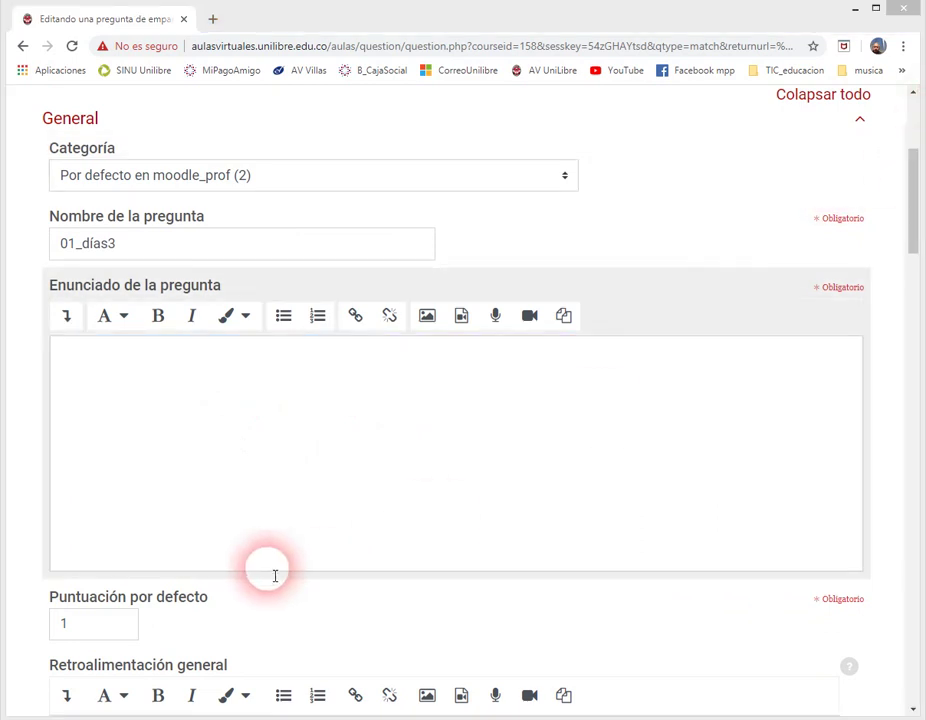
{"action": "left_click", "coordinate": [269, 432]}
{"action": "type", "text": "Relacione las definiciones entregadas con los términos entregados a la derecha, seleccionando en cada caso uno de ellos."}
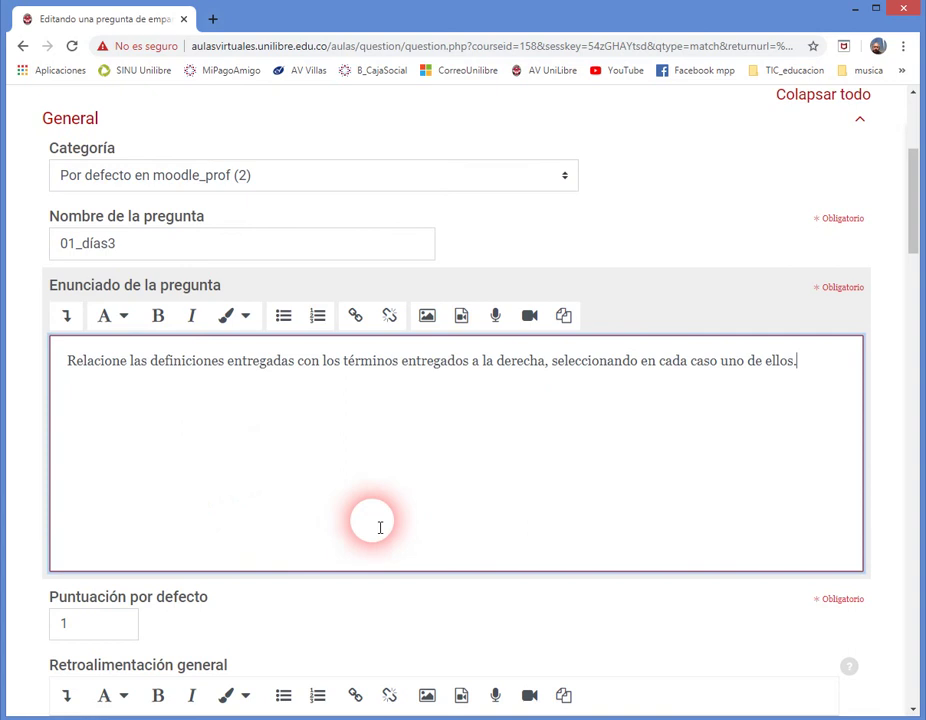
Make the words "Relacione" and "seleccionando" bold in the question statement.
{"action": "double_click", "coordinate": [100, 361]}
{"action": "left_click", "coordinate": [160, 317]}
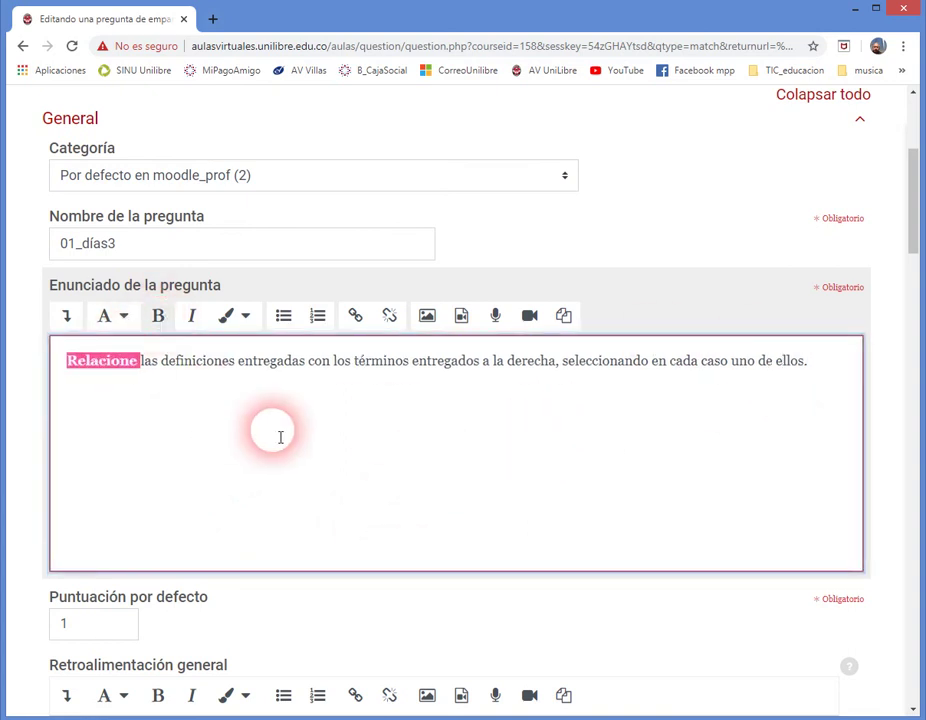
{"action": "double_click", "coordinate": [602, 362]}
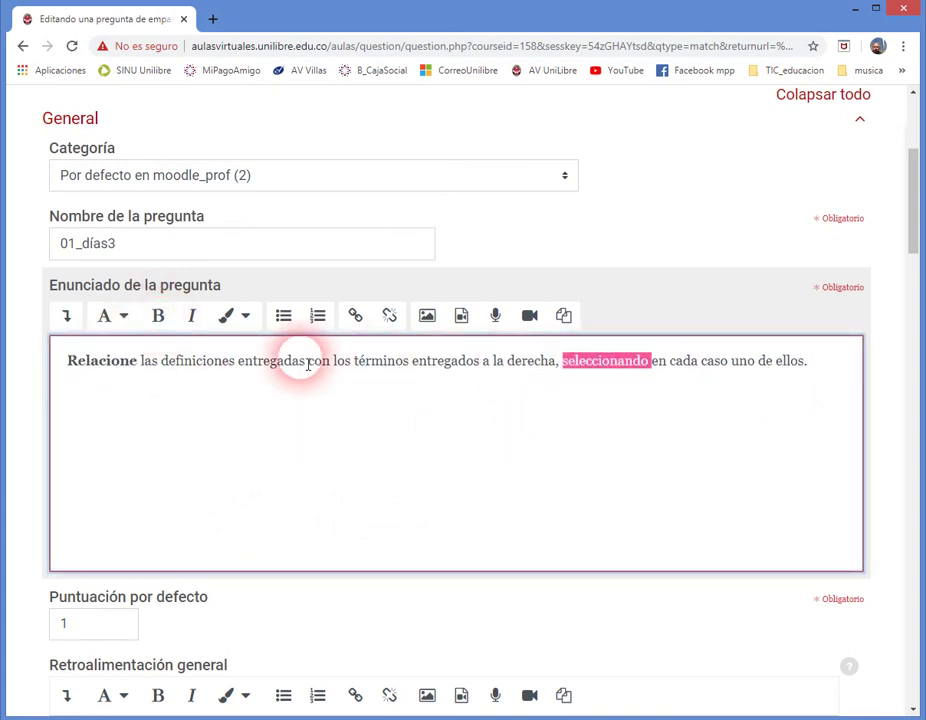
{"action": "left_click", "coordinate": [158, 316]}
{"action": "left_click", "coordinate": [82, 385]}
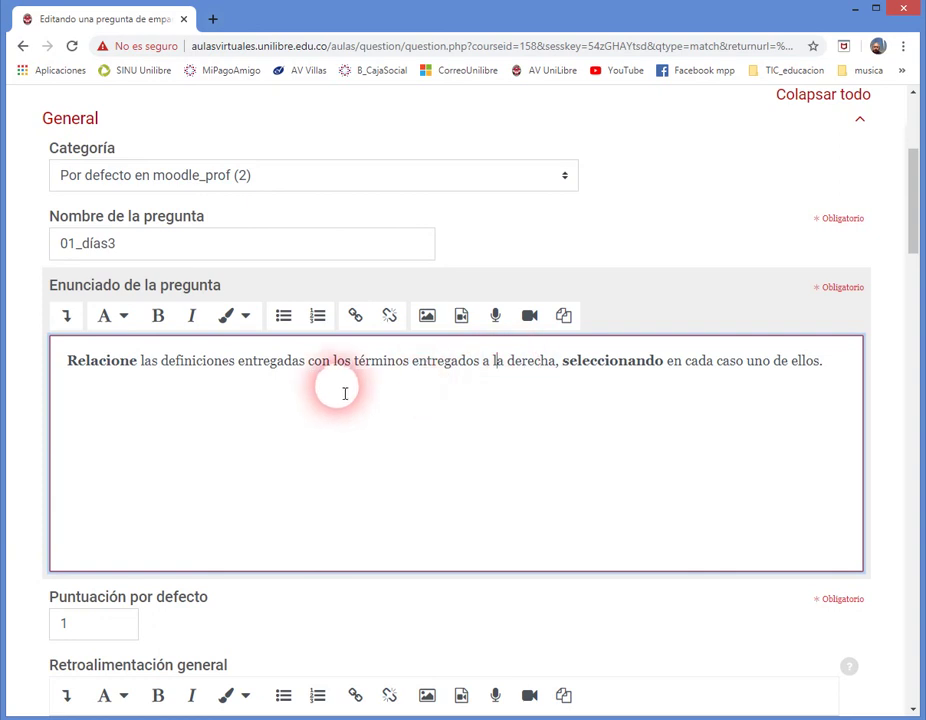
Review the matching question's statement, default score, general feedback, ID number and shuffle settings, and the instructions for its answer pairs.
{"action": "scroll", "coordinate": [628, 412], "scroll_direction": "down", "scroll_amount": 1}
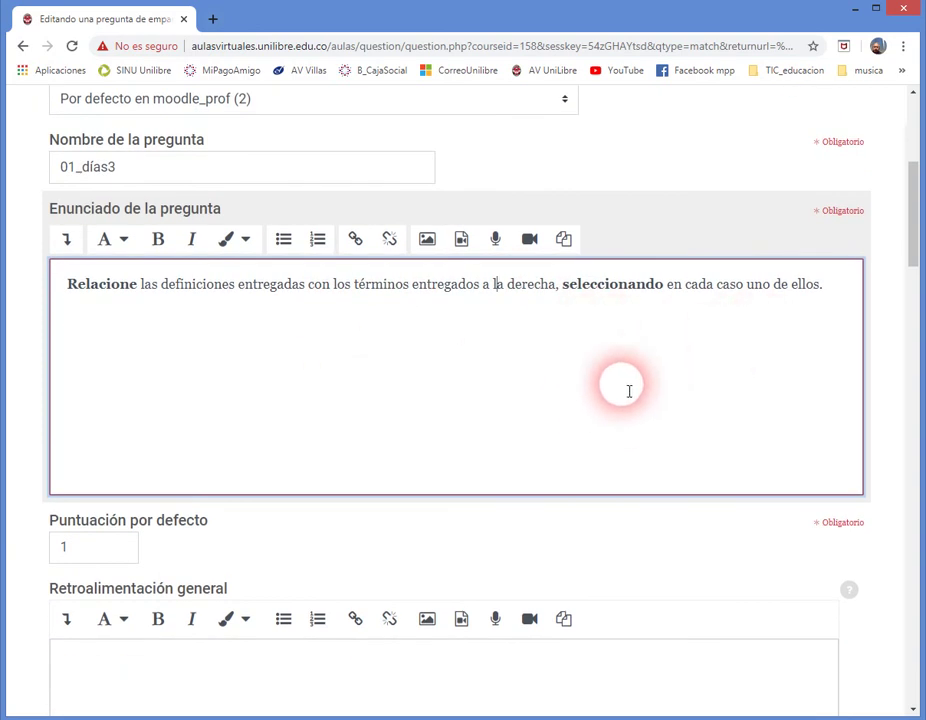
{"action": "scroll", "coordinate": [330, 355], "scroll_direction": "down", "scroll_amount": 1}
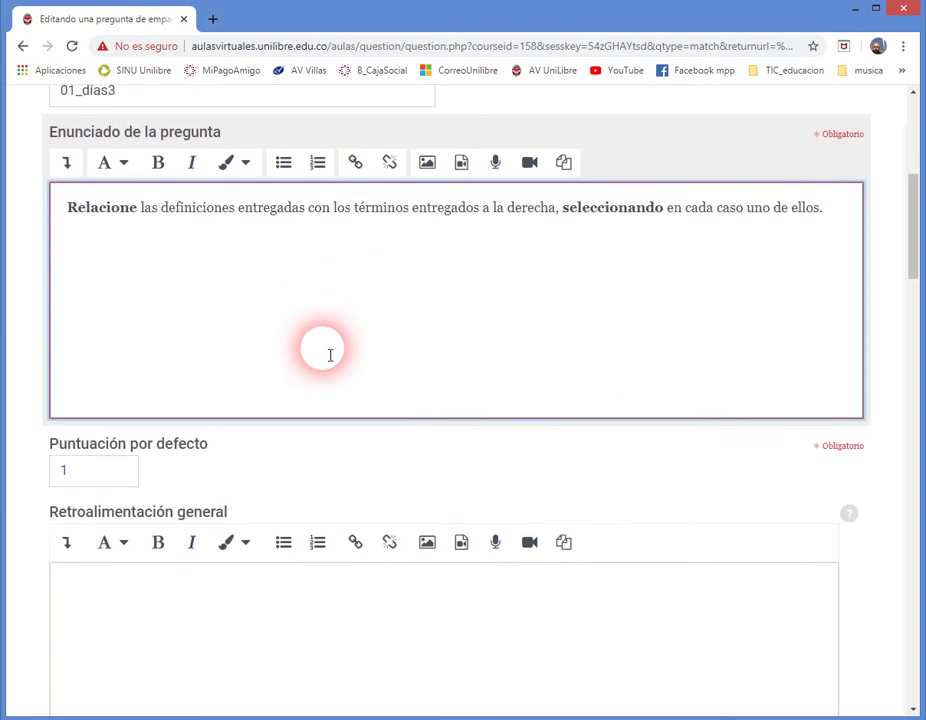
{"action": "scroll", "coordinate": [220, 346], "scroll_direction": "down", "scroll_amount": 2}
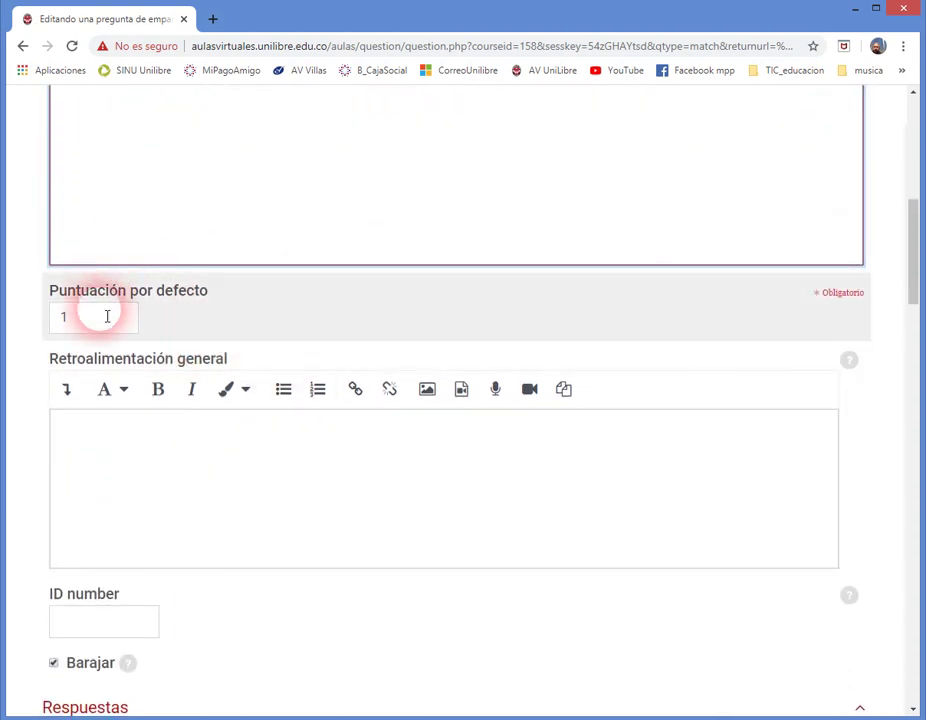
{"action": "scroll", "coordinate": [270, 295], "scroll_direction": "up", "scroll_amount": 2}
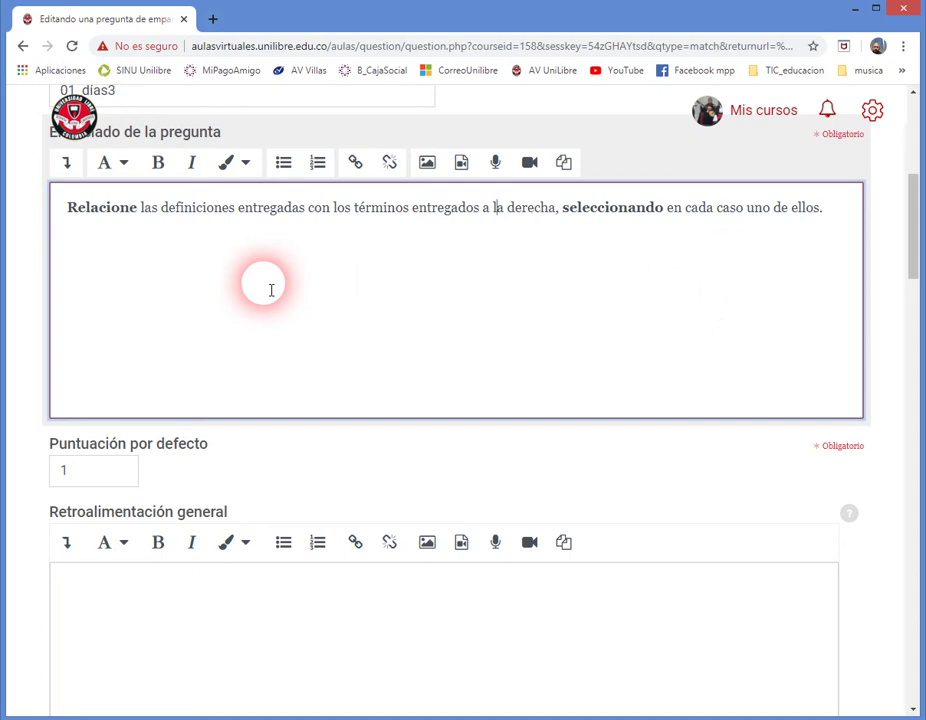
{"action": "scroll", "coordinate": [262, 288], "scroll_direction": "up", "scroll_amount": 1}
{"action": "scroll", "coordinate": [265, 291], "scroll_direction": "down", "scroll_amount": 1}
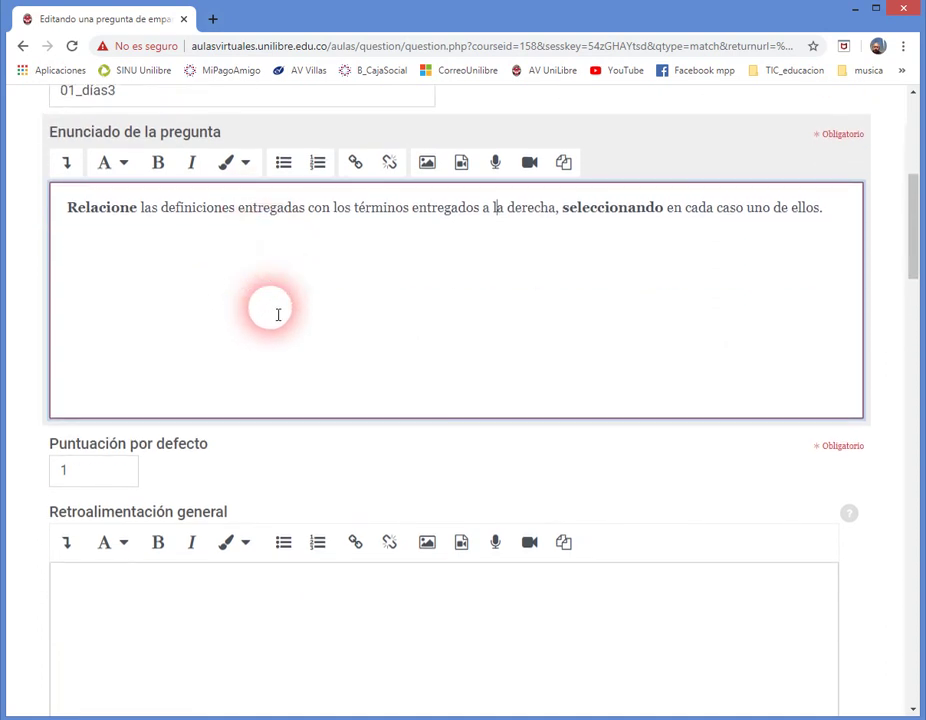
{"action": "scroll", "coordinate": [278, 315], "scroll_direction": "down", "scroll_amount": 1}
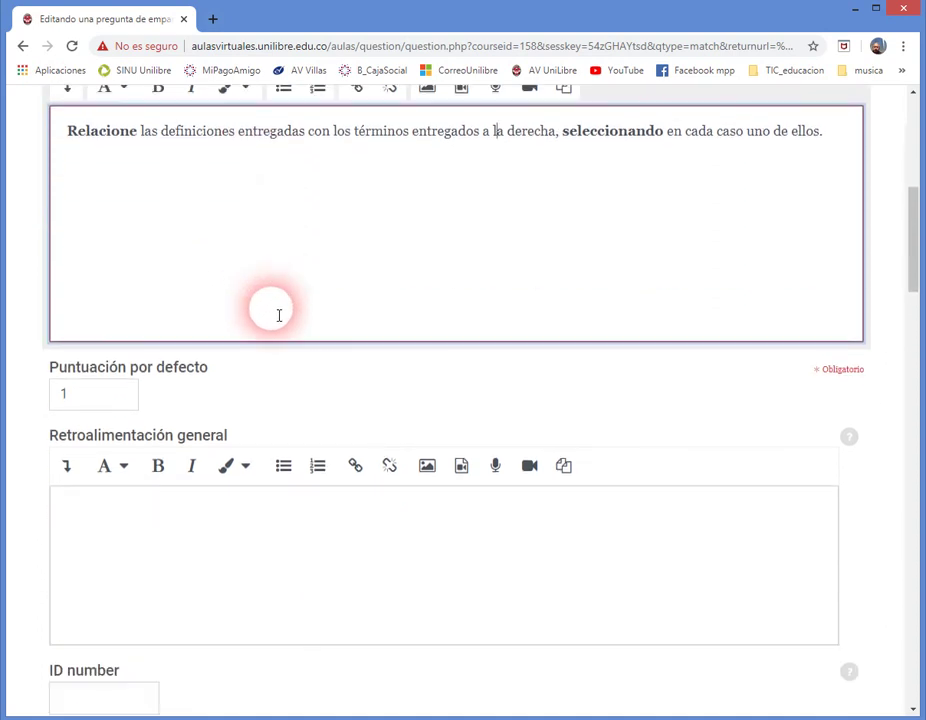
{"action": "scroll", "coordinate": [279, 314], "scroll_direction": "down", "scroll_amount": 2}
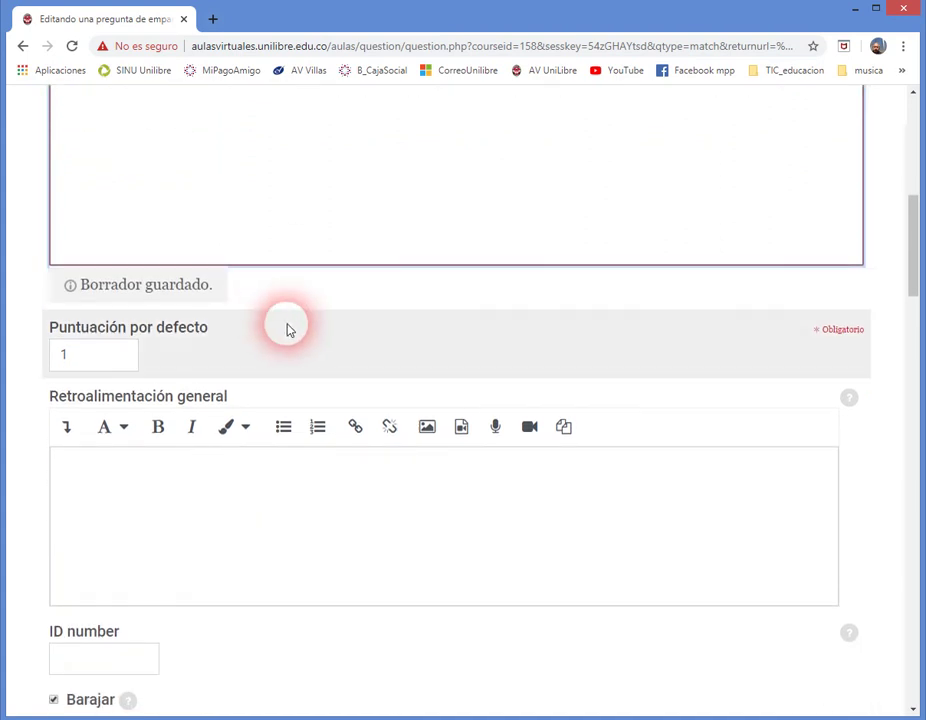
{"action": "scroll", "coordinate": [250, 382], "scroll_direction": "down", "scroll_amount": 1}
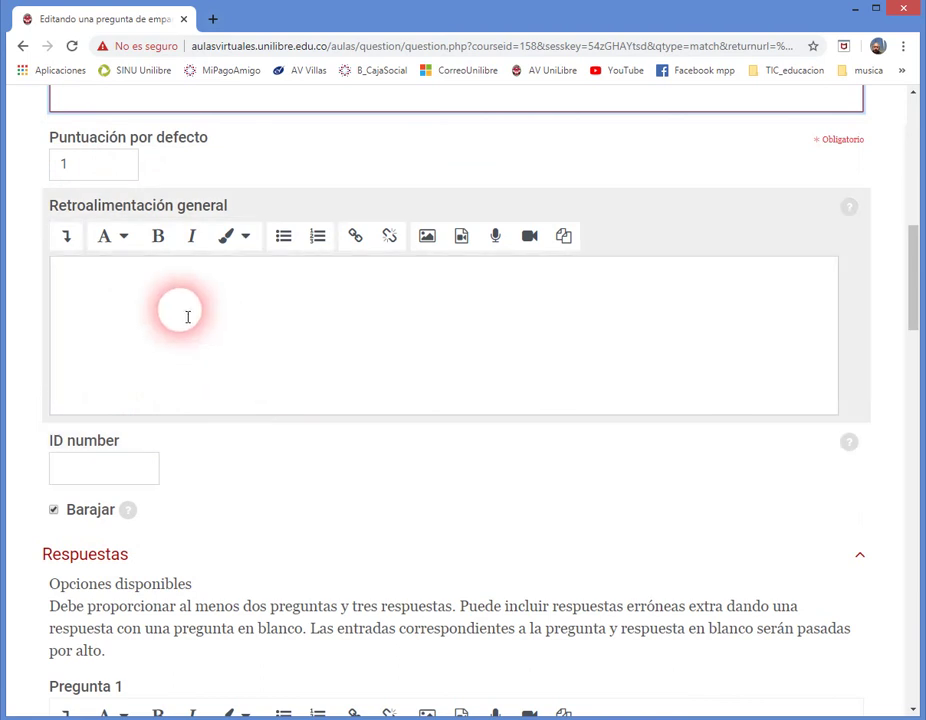
{"action": "scroll", "coordinate": [202, 322], "scroll_direction": "down", "scroll_amount": 2}
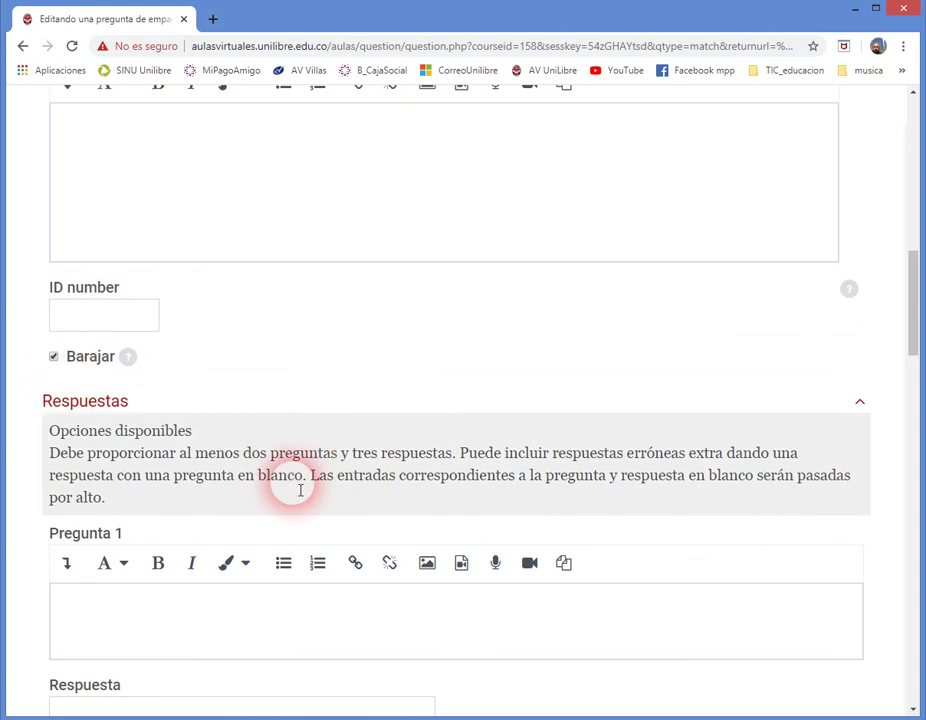
{"action": "scroll", "coordinate": [350, 390], "scroll_direction": "down", "scroll_amount": 2}
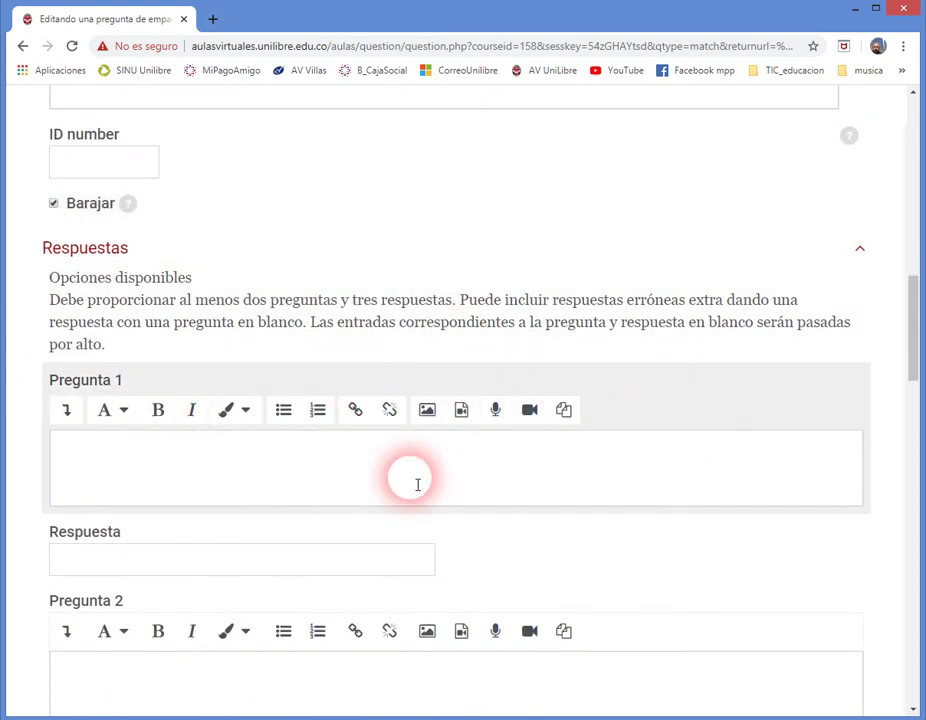
{"action": "scroll", "coordinate": [251, 480], "scroll_direction": "down", "scroll_amount": 1}
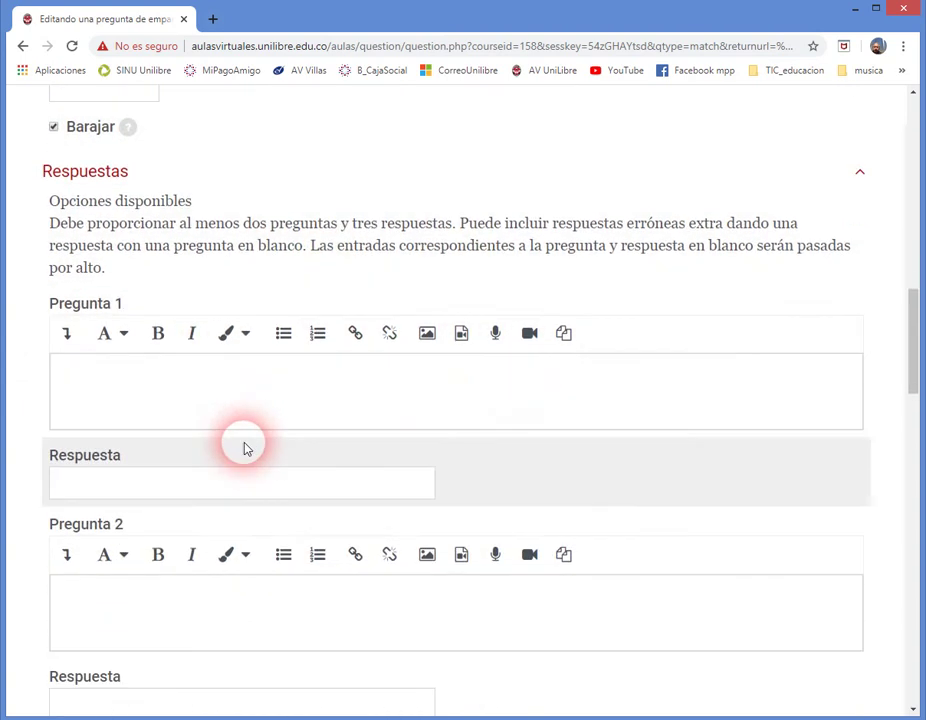
Enter "El PRIMER día hábil de la semana es el LUNES" as Pregunta 1 and make "PRIMER" and "LUNES" bold.
{"action": "left_click", "coordinate": [233, 385]}
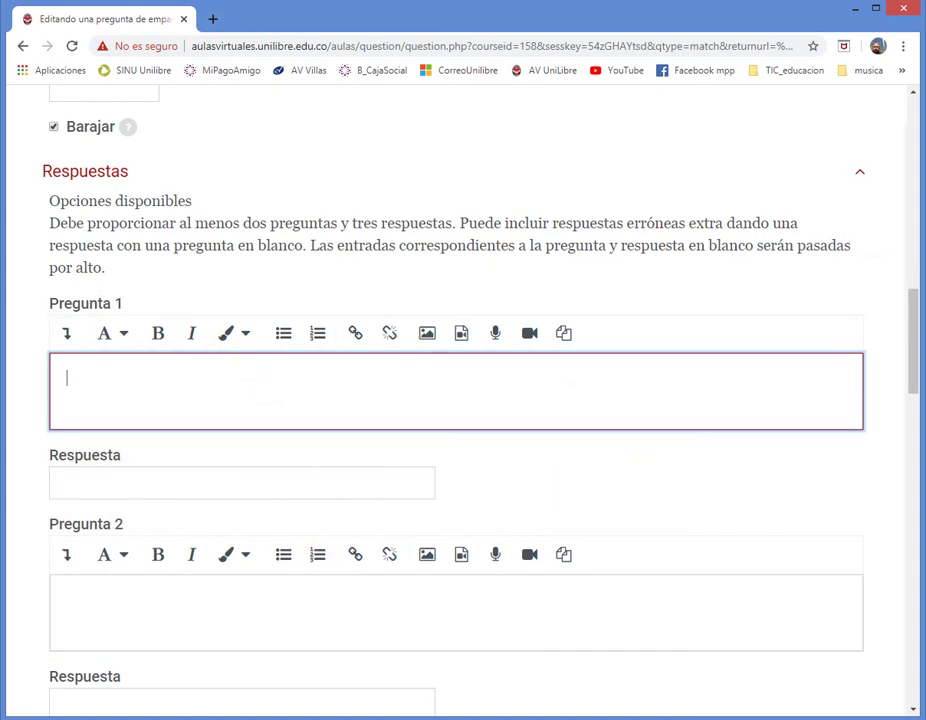
{"action": "key", "text": "alt+Tab"}
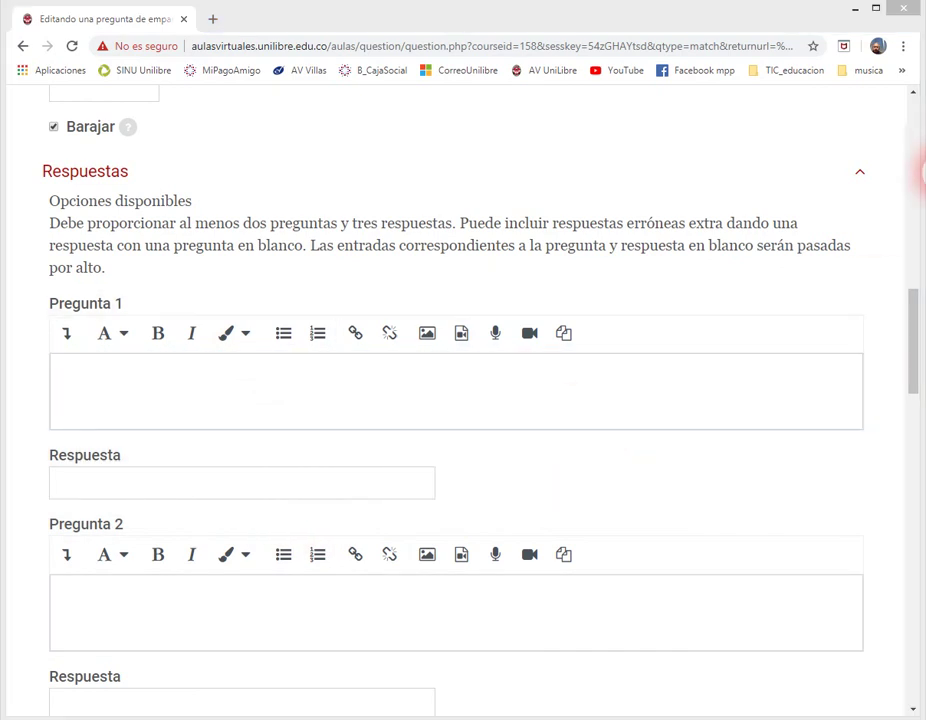
{"action": "left_click", "coordinate": [159, 391]}
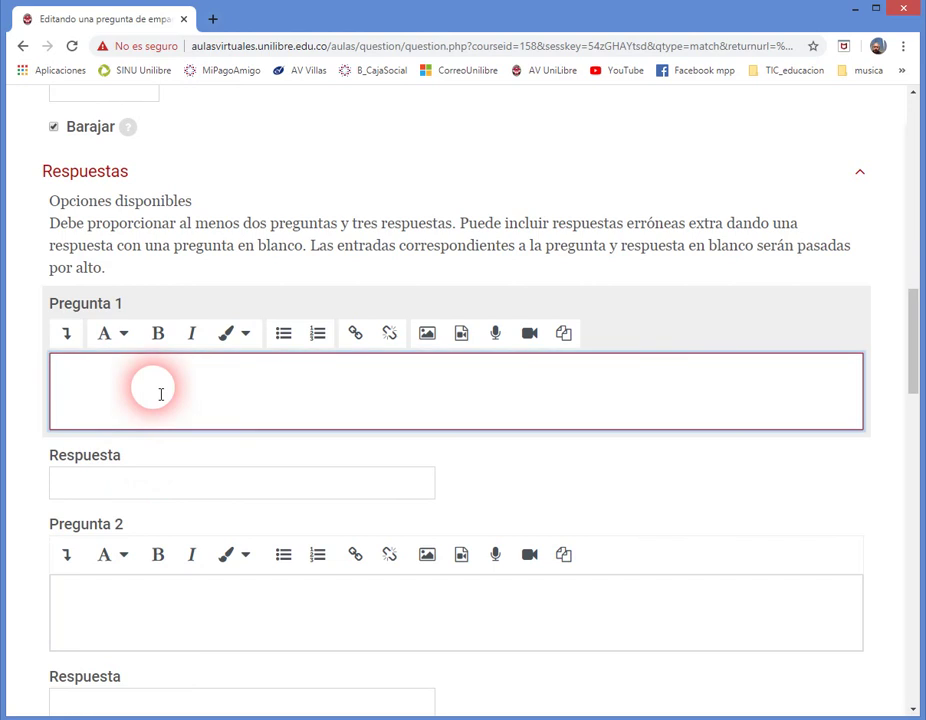
{"action": "key", "text": "Delete"}
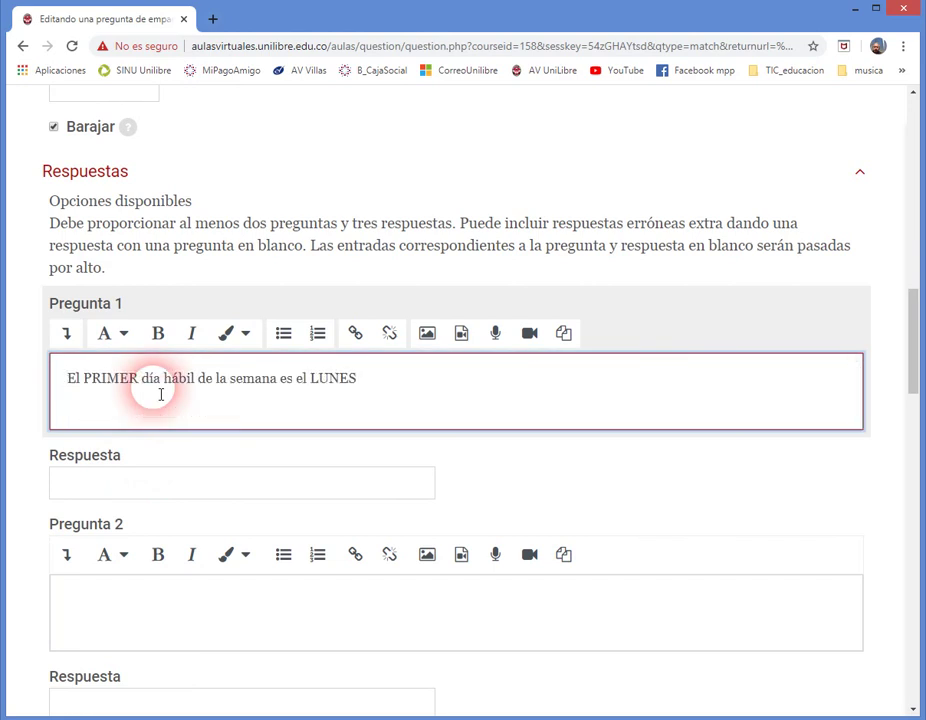
{"action": "left_click", "coordinate": [160, 340]}
{"action": "double_click", "coordinate": [337, 384]}
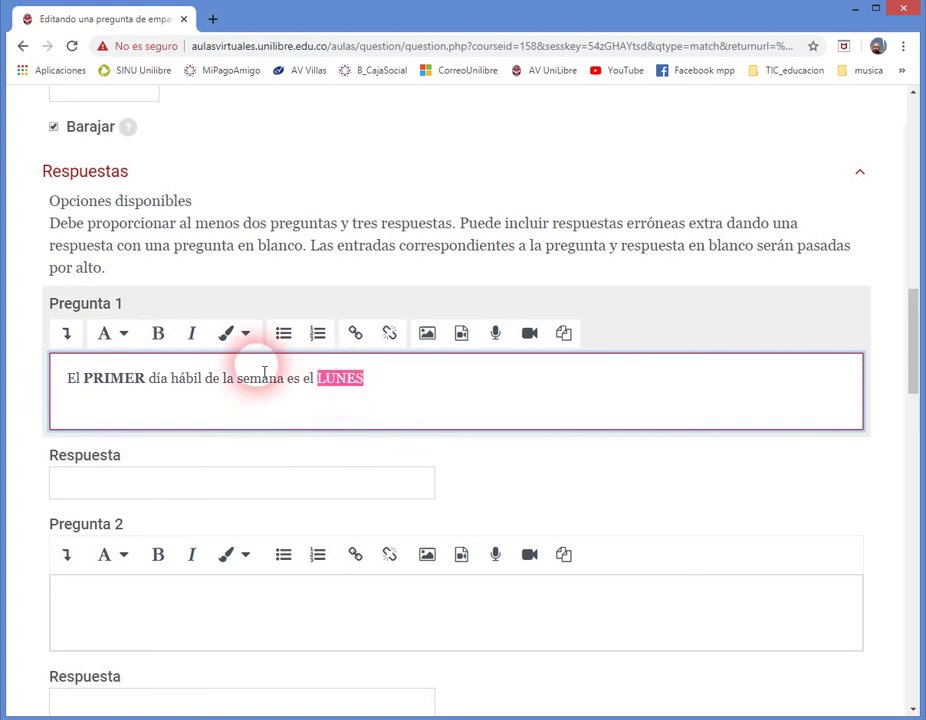
{"action": "left_click", "coordinate": [160, 335]}
Enter VERDADERO as the answer to Pregunta 1.
{"action": "left_click", "coordinate": [203, 486]}
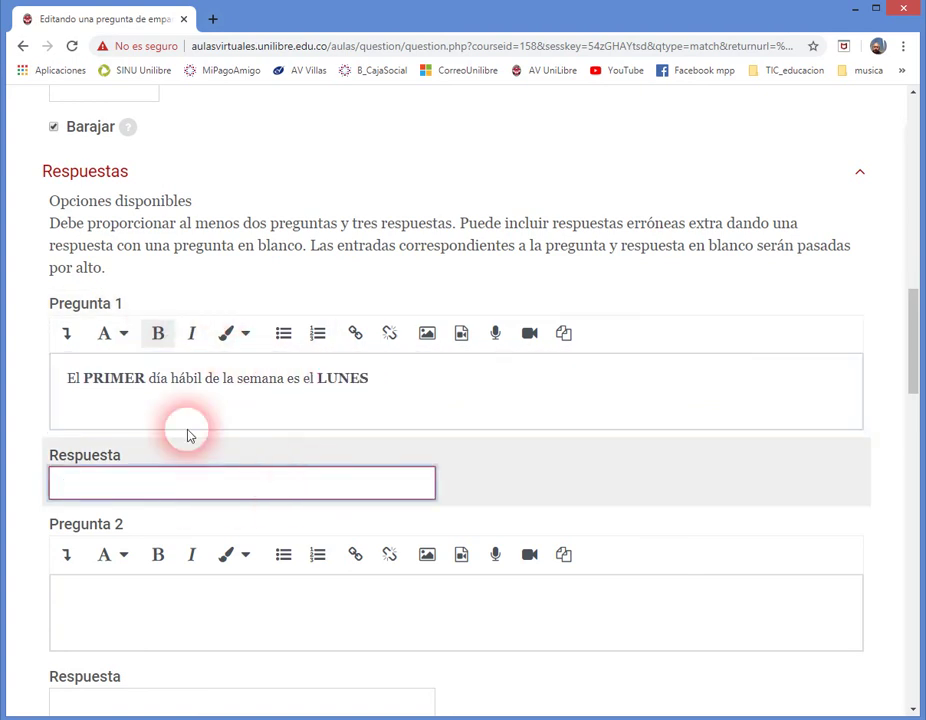
{"action": "scroll", "coordinate": [347, 436], "scroll_direction": "down", "scroll_amount": 1}
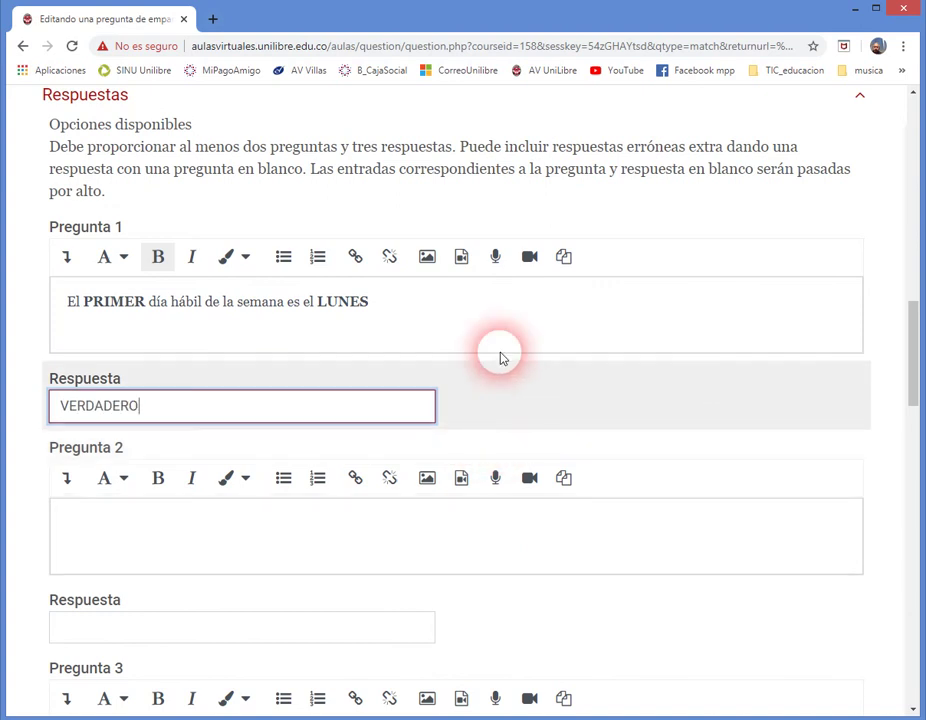
{"action": "scroll", "coordinate": [283, 370], "scroll_direction": "down", "scroll_amount": 1}
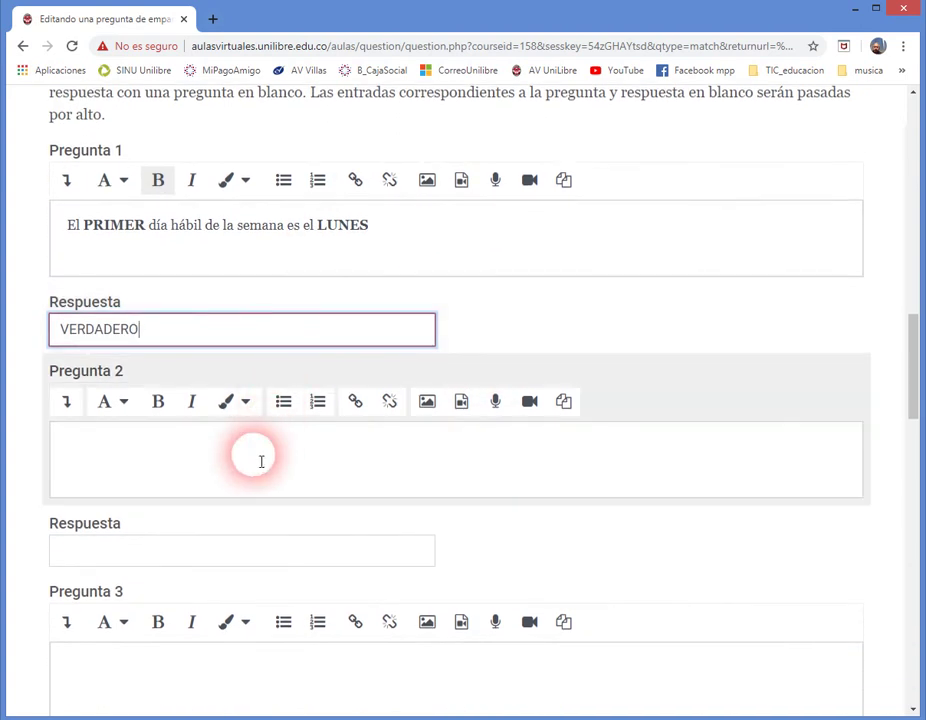
Enter "El ÚLTIMO día hábil de la semana es el VIERNES" as Pregunta 2.
{"action": "scroll", "coordinate": [271, 442], "scroll_direction": "down", "scroll_amount": 1}
{"action": "left_click", "coordinate": [229, 393]}
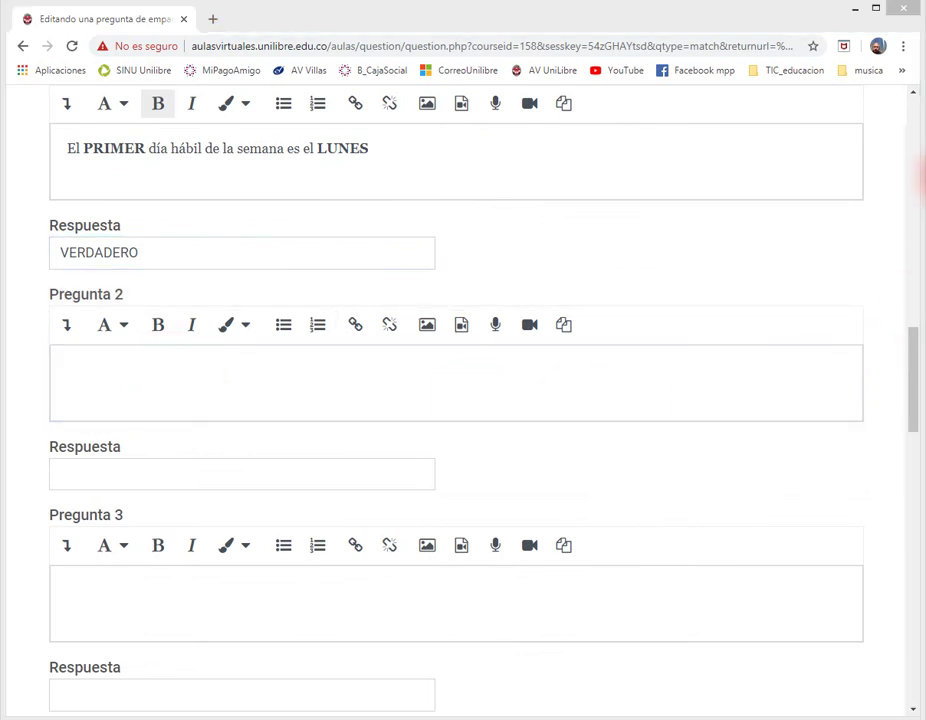
{"action": "left_click", "coordinate": [291, 440]}
{"action": "left_click", "coordinate": [271, 393]}
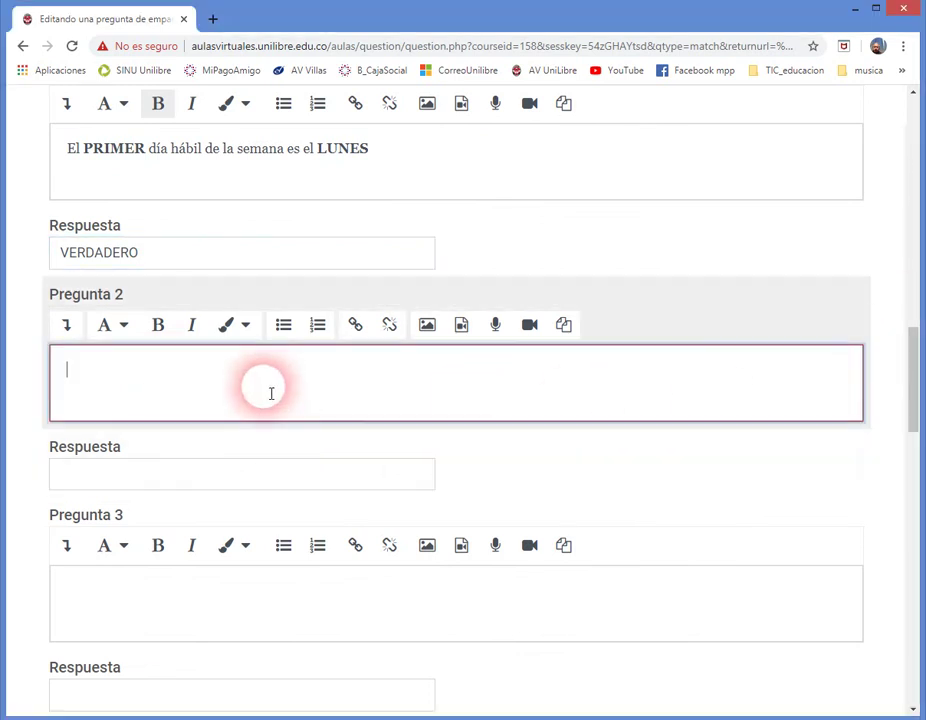
{"action": "type", "text": "El ÚLTIMO día hábil de la semana es el VIERNES"}
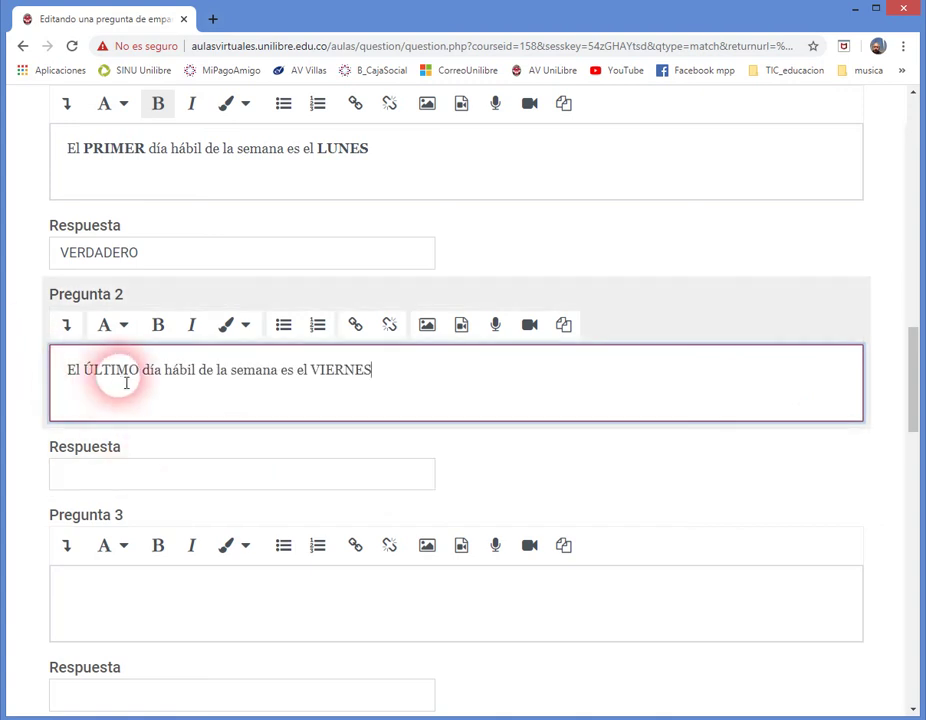
Make "ÚLTIMO" and "VIERNES" bold in Pregunta 2 and enter FALSO as its answer.
{"action": "double_click", "coordinate": [123, 377]}
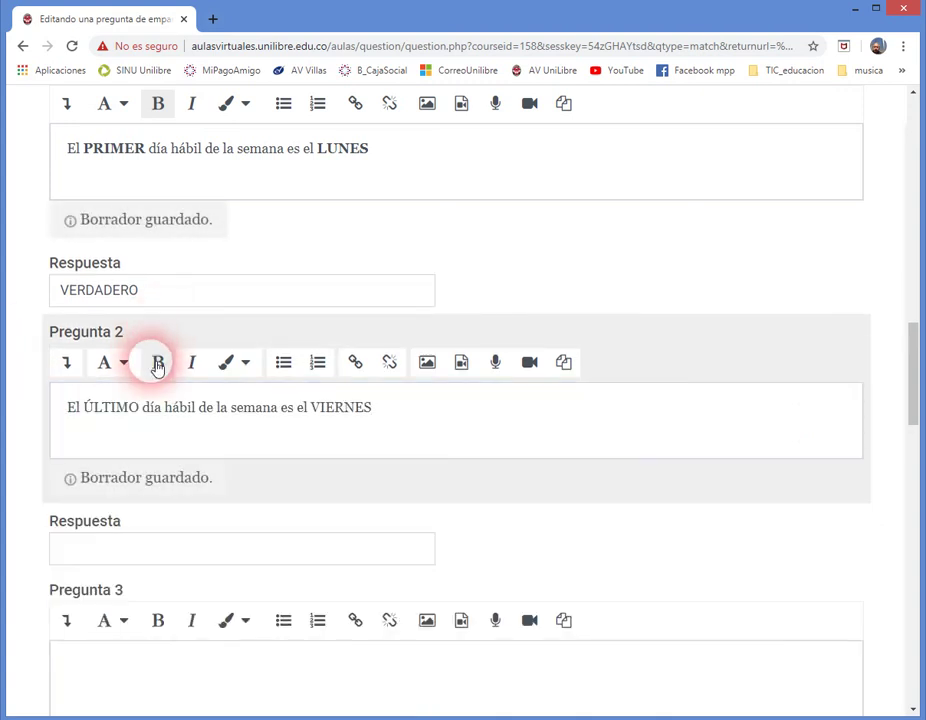
{"action": "left_click", "coordinate": [157, 366]}
{"action": "double_click", "coordinate": [338, 408]}
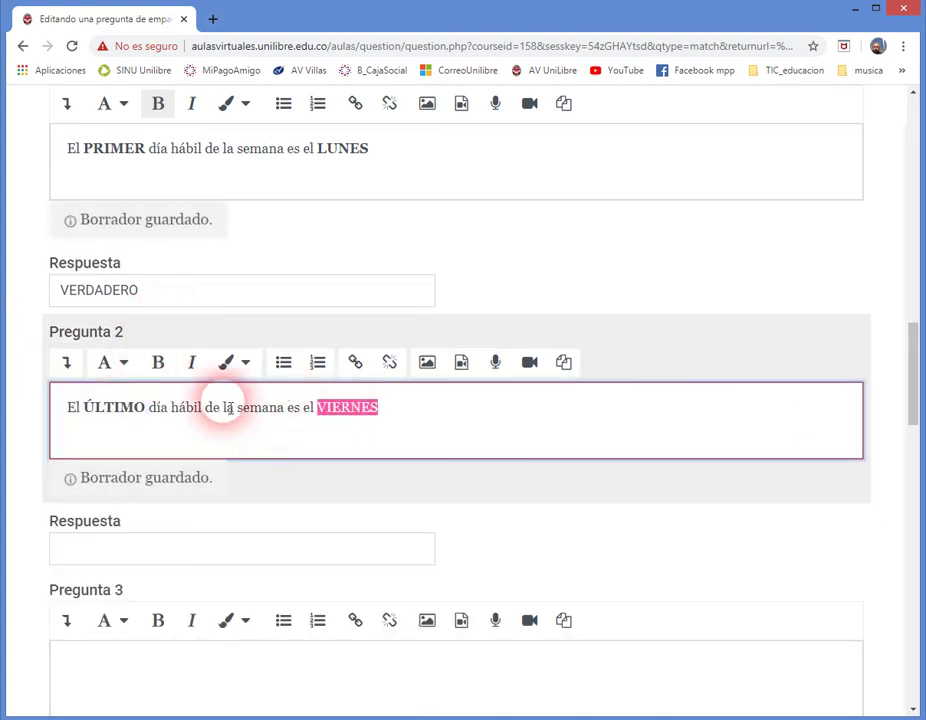
{"action": "left_click", "coordinate": [157, 366]}
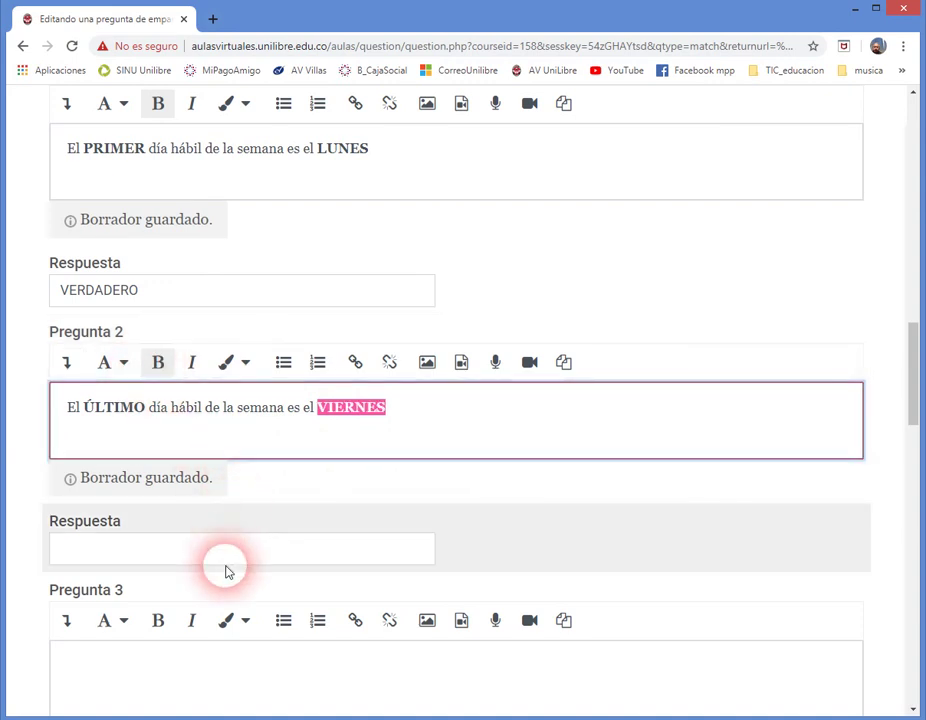
{"action": "left_click", "coordinate": [233, 568]}
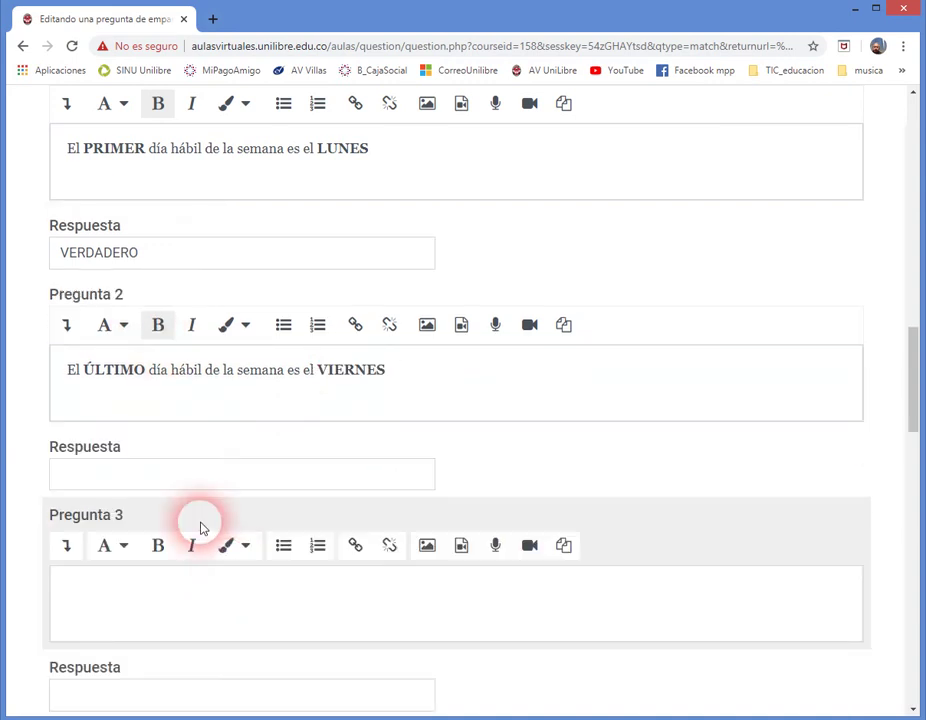
{"action": "left_click", "coordinate": [183, 478]}
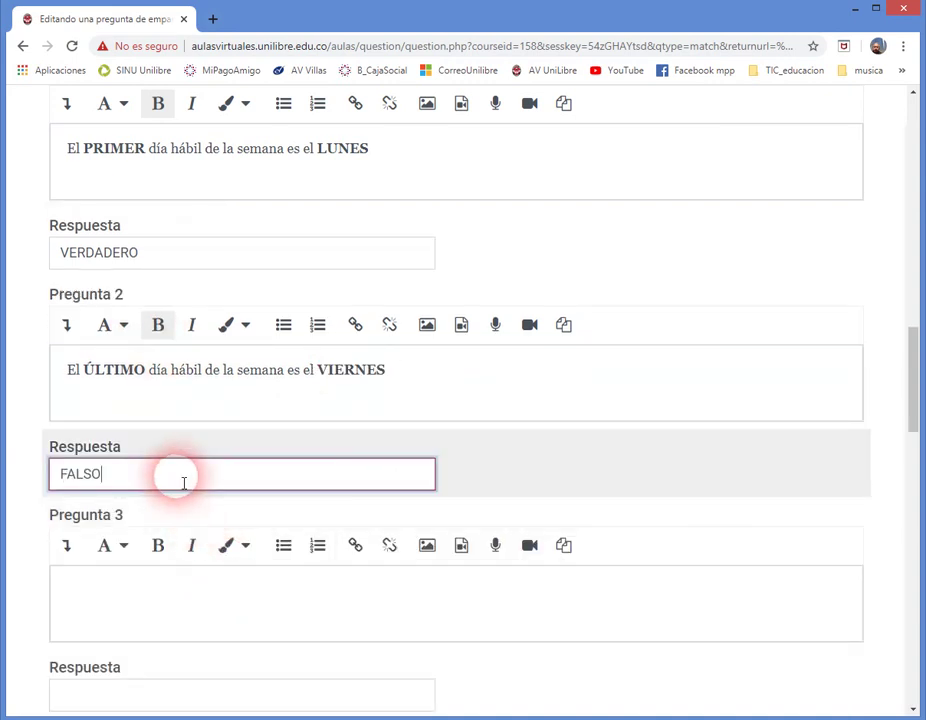
Enter "El DOMINGO es día NO hábil" as Pregunta 3.
{"action": "scroll", "coordinate": [347, 492], "scroll_direction": "down", "scroll_amount": 3}
{"action": "left_click", "coordinate": [263, 449]}
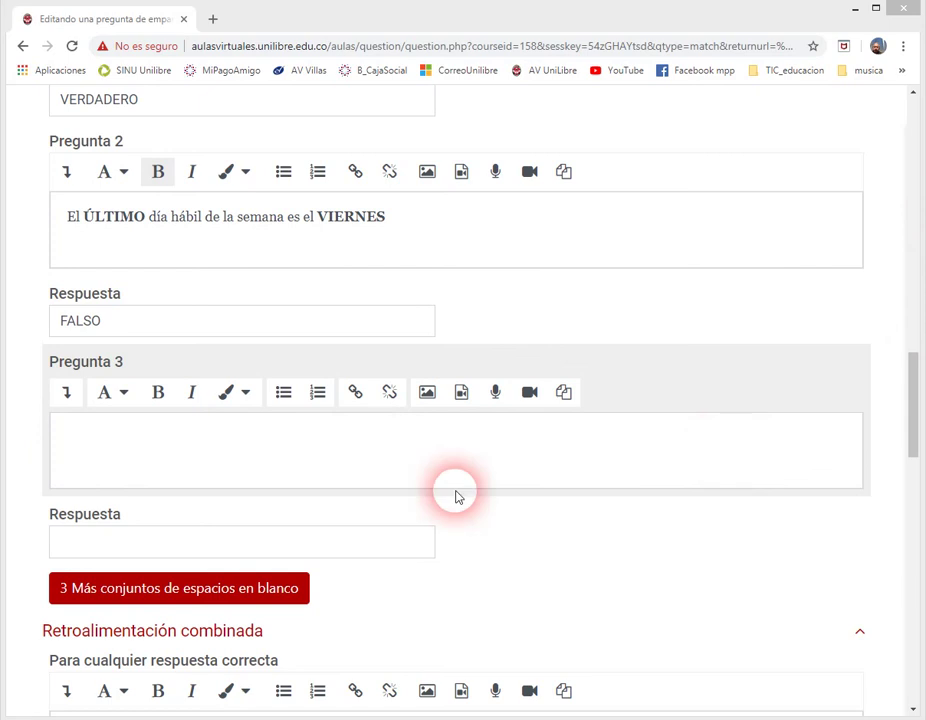
{"action": "left_click", "coordinate": [384, 442]}
{"action": "type", "text": "El DOMINGO es día NO hábil"}
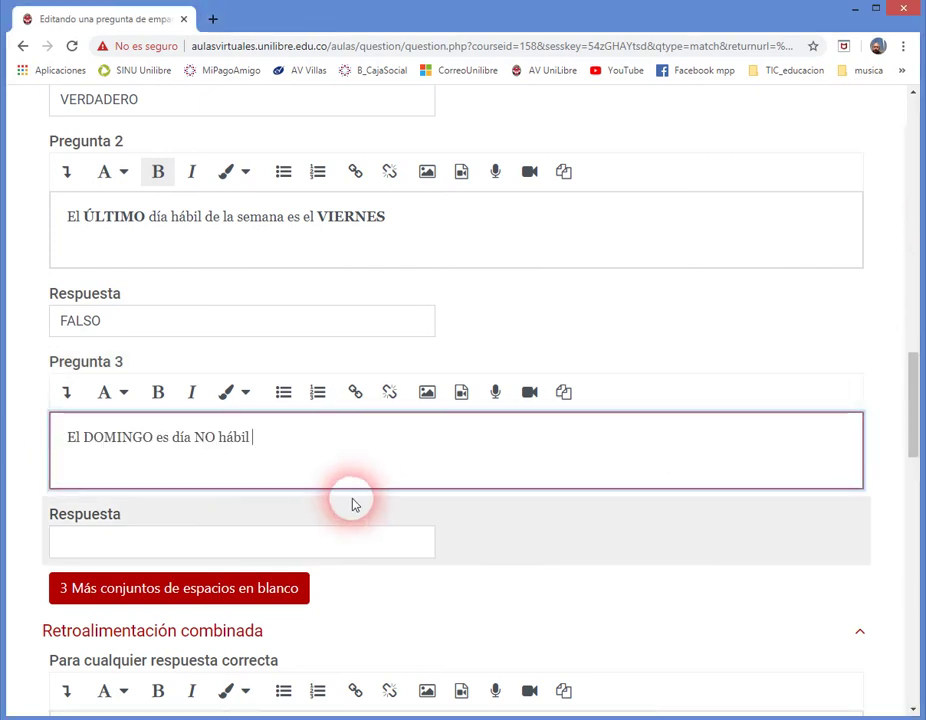
Make "NO hábil" bold in Pregunta 3 and enter VERDADERO as its answer.
{"action": "left_click_drag", "start_coordinate": [204, 444], "coordinate": [258, 444]}
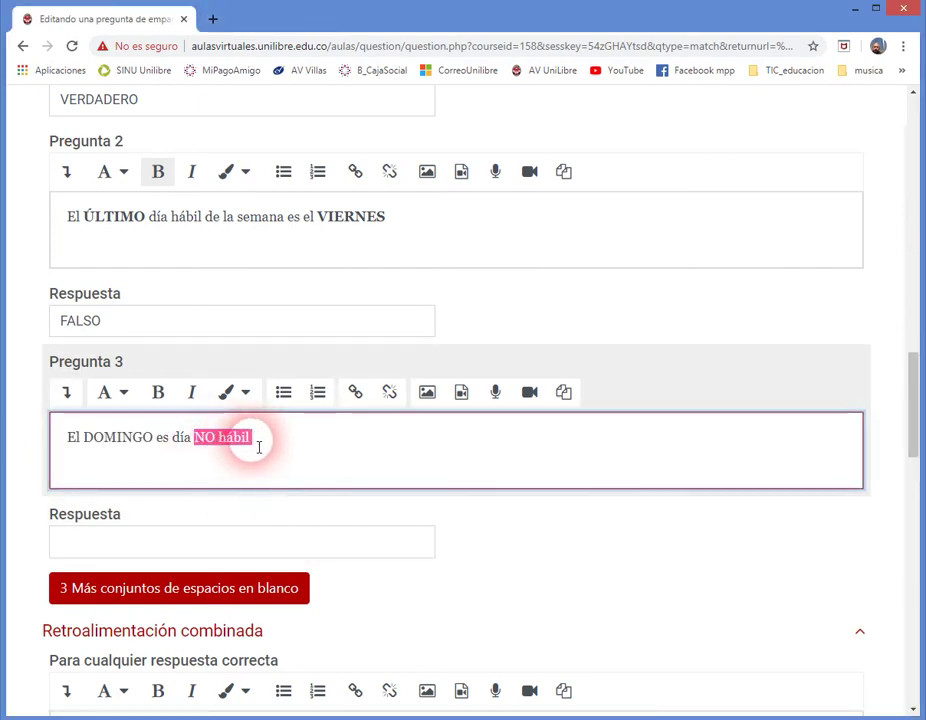
{"action": "left_click", "coordinate": [160, 393]}
{"action": "left_click", "coordinate": [384, 440]}
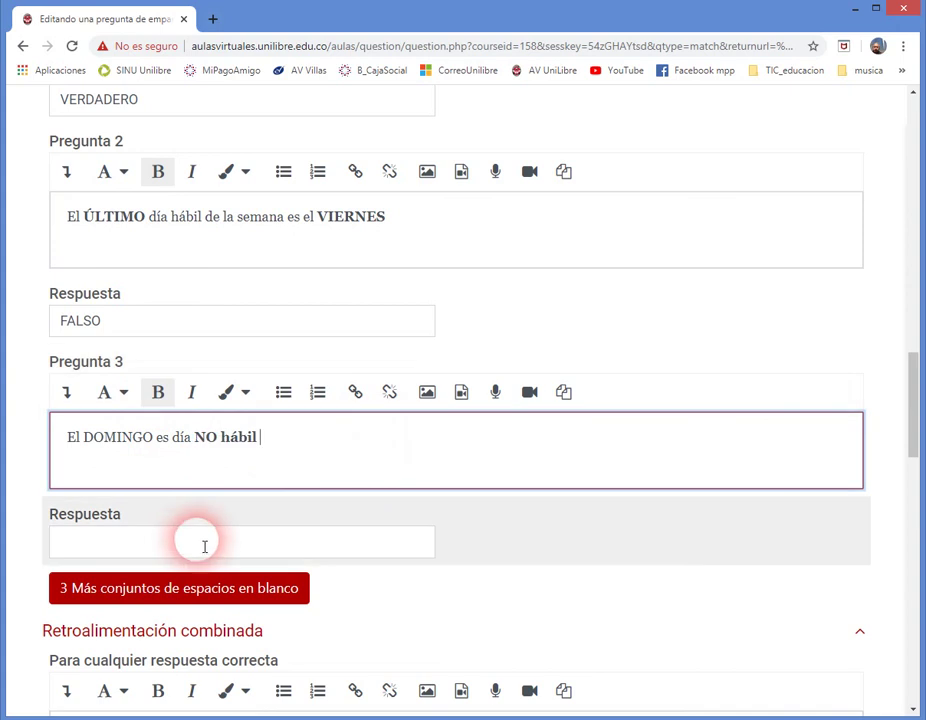
{"action": "left_click", "coordinate": [196, 548]}
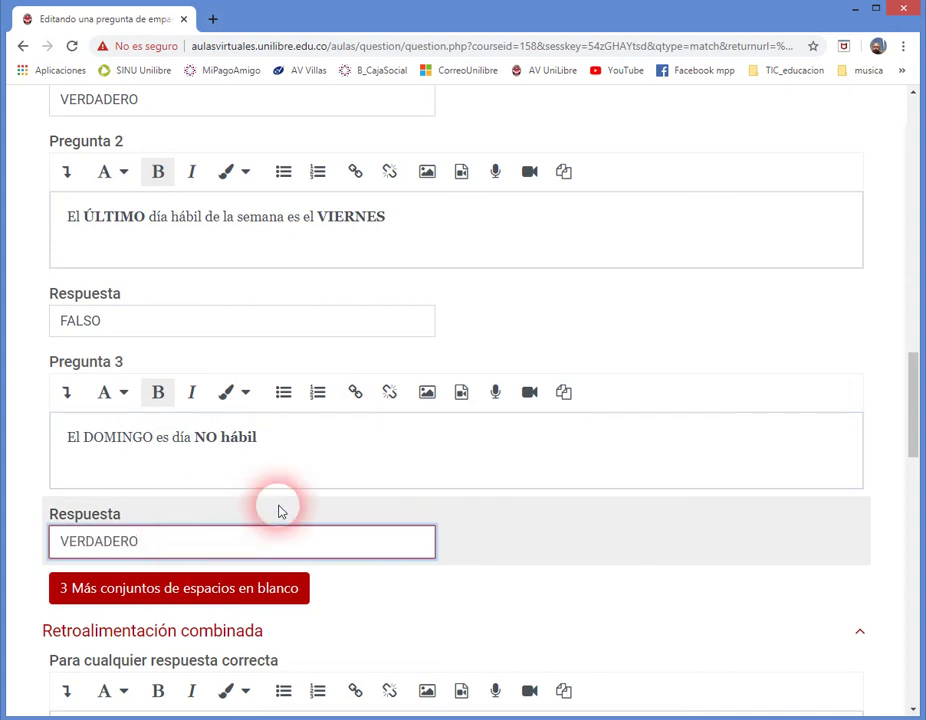
Review the matching question's combined feedback, multiple-attempt penalty, hints and tags down to the save options.
{"action": "scroll", "coordinate": [265, 515], "scroll_direction": "down", "scroll_amount": 1}
{"action": "scroll", "coordinate": [279, 549], "scroll_direction": "down", "scroll_amount": 3}
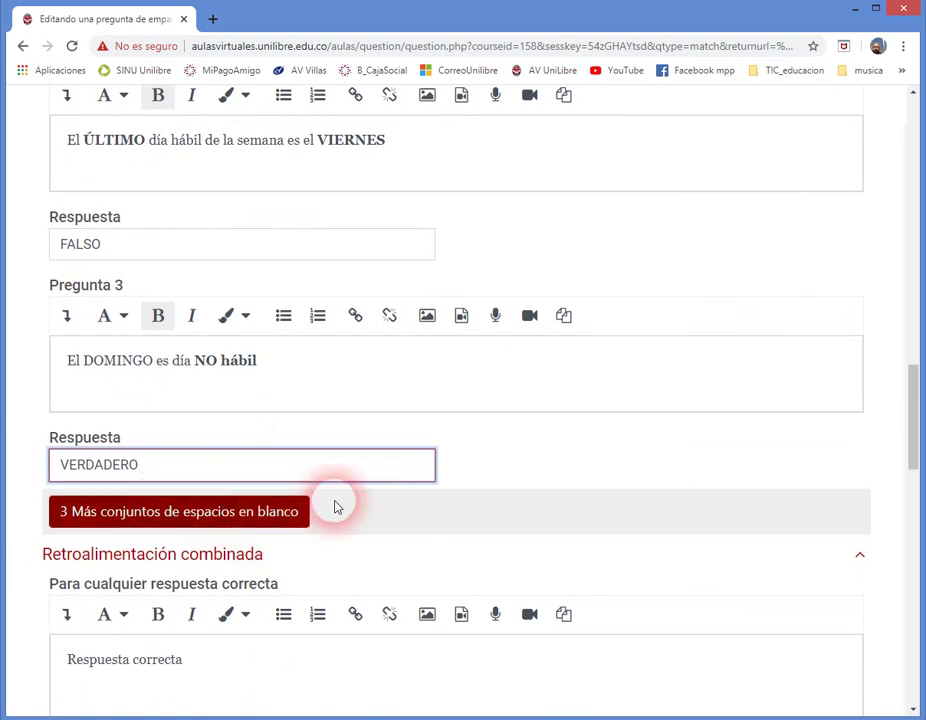
{"action": "scroll", "coordinate": [353, 378], "scroll_direction": "down", "scroll_amount": 1}
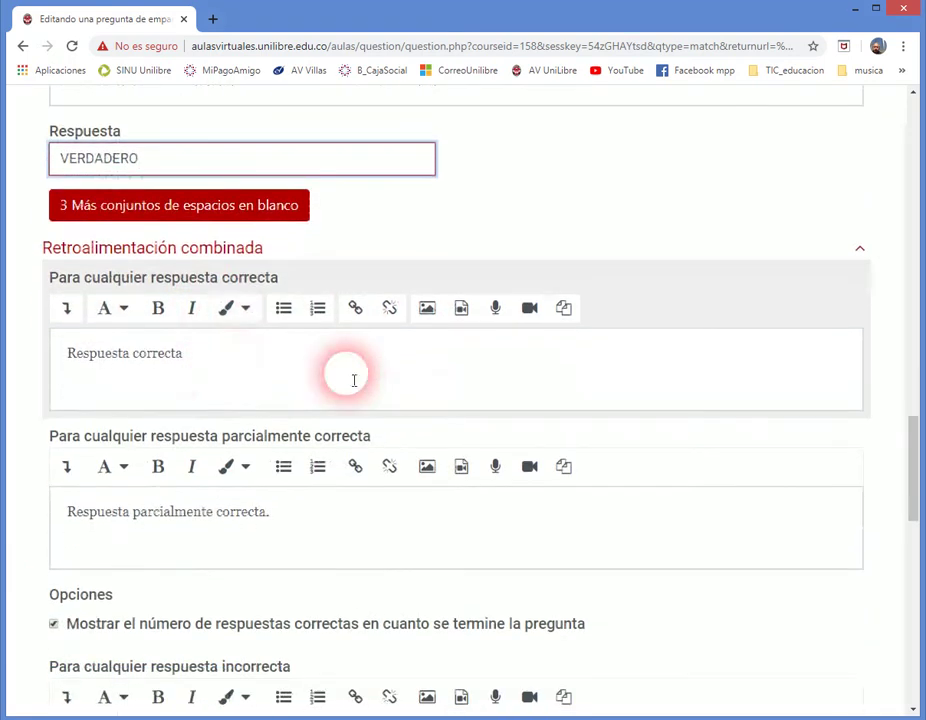
{"action": "scroll", "coordinate": [320, 360], "scroll_direction": "down", "scroll_amount": 2}
{"action": "scroll", "coordinate": [331, 372], "scroll_direction": "down", "scroll_amount": 1}
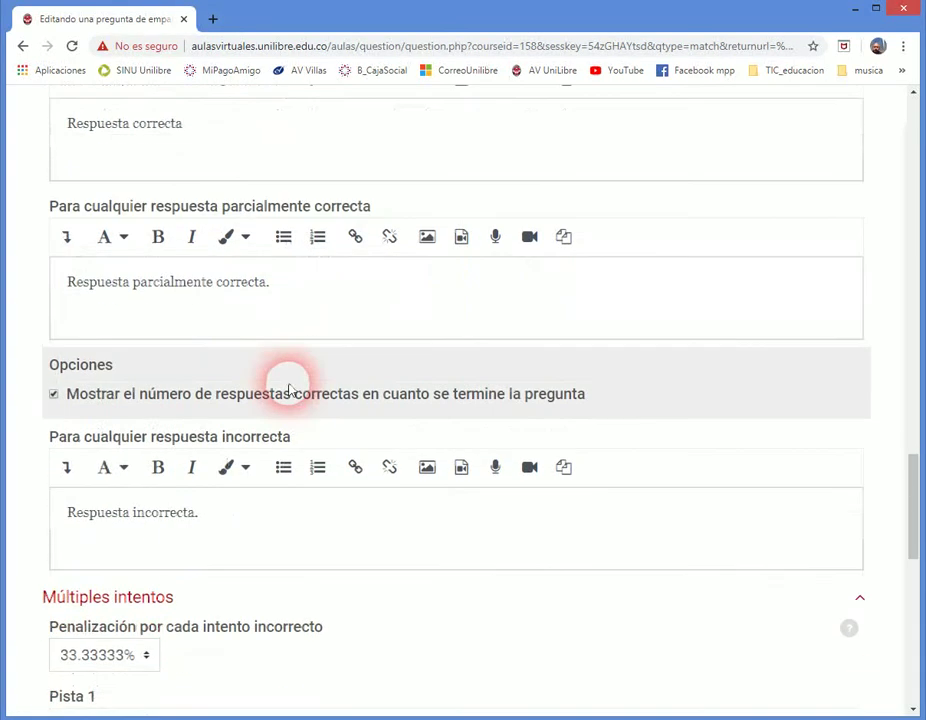
{"action": "scroll", "coordinate": [380, 378], "scroll_direction": "down", "scroll_amount": 2}
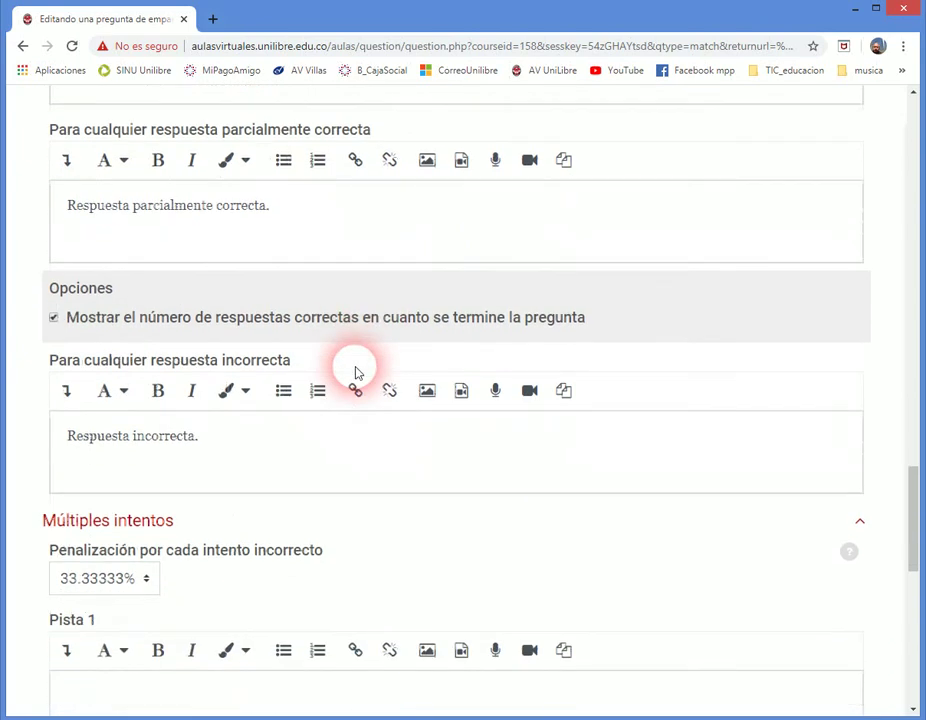
{"action": "scroll", "coordinate": [143, 491], "scroll_direction": "down", "scroll_amount": 1}
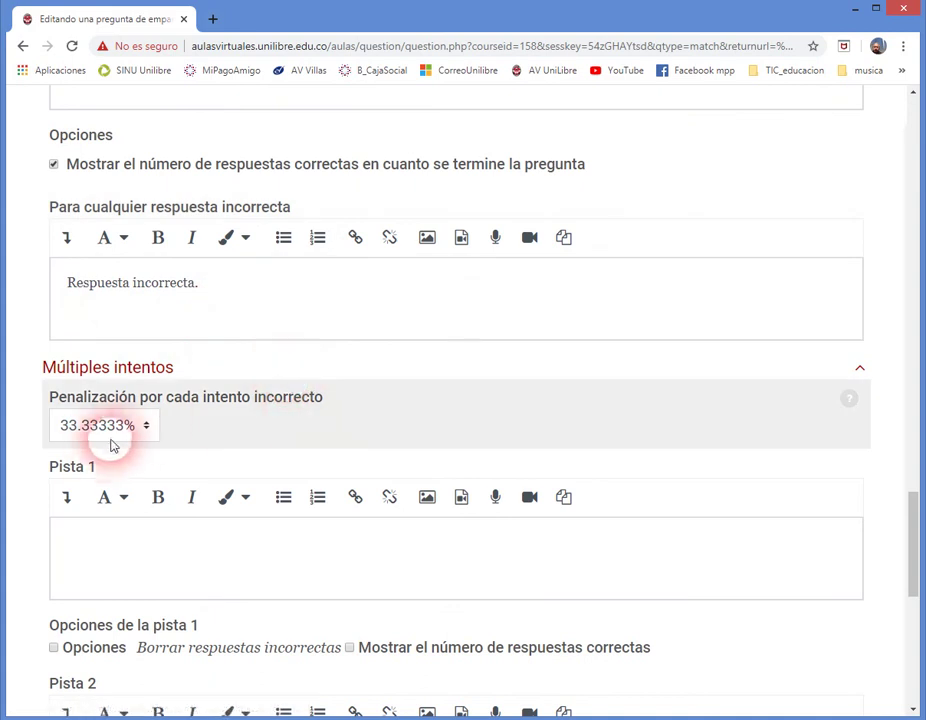
{"action": "scroll", "coordinate": [125, 430], "scroll_direction": "down", "scroll_amount": 3}
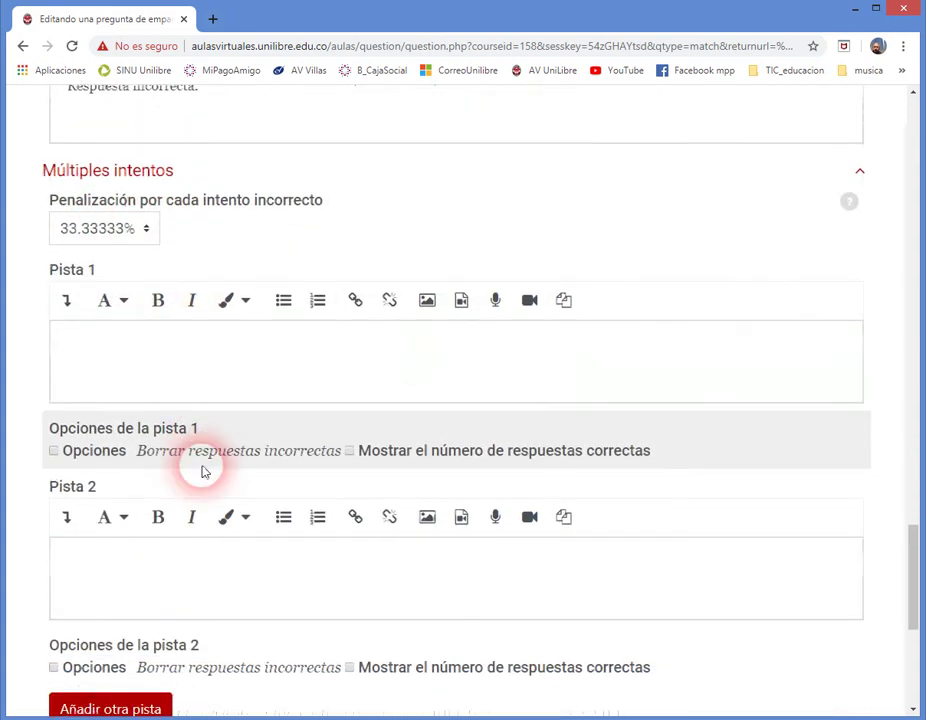
{"action": "scroll", "coordinate": [199, 452], "scroll_direction": "down", "scroll_amount": 1}
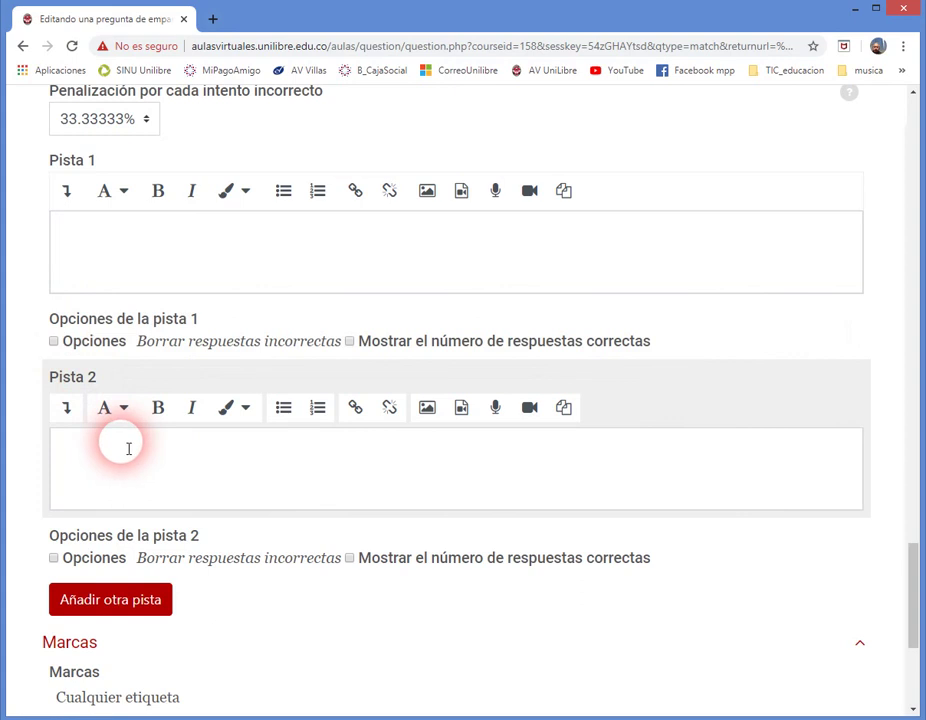
{"action": "scroll", "coordinate": [128, 448], "scroll_direction": "down", "scroll_amount": 3}
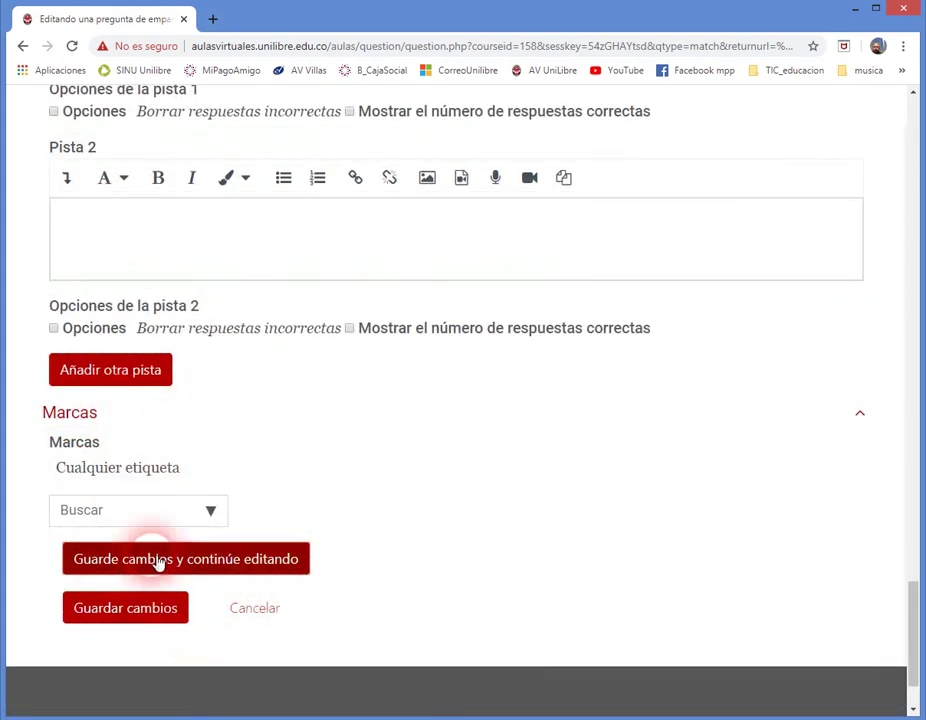
Save the matching question while continuing to edit it, and open its preview with the three statements in view.
{"action": "left_click", "coordinate": [208, 564]}
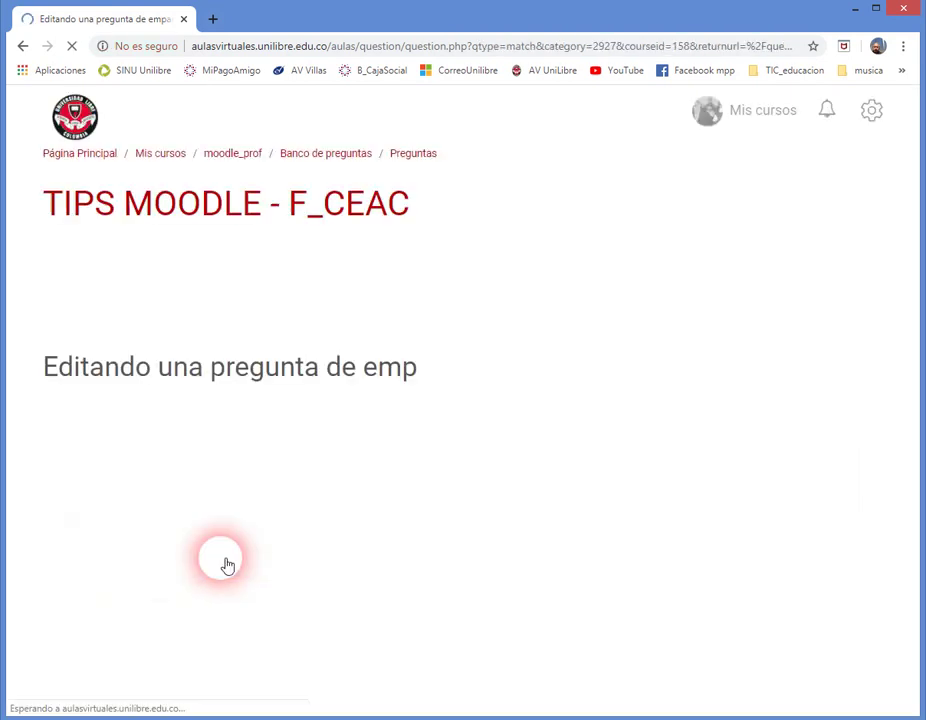
{"action": "scroll", "coordinate": [320, 513], "scroll_direction": "down", "scroll_amount": 13}
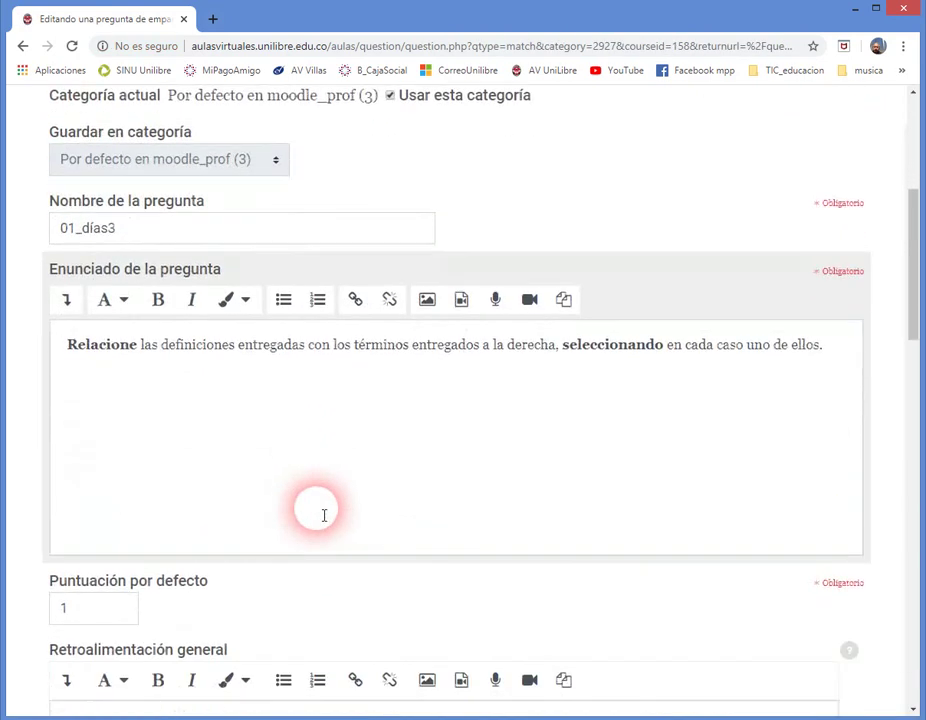
{"action": "scroll", "coordinate": [325, 515], "scroll_direction": "down", "scroll_amount": 7}
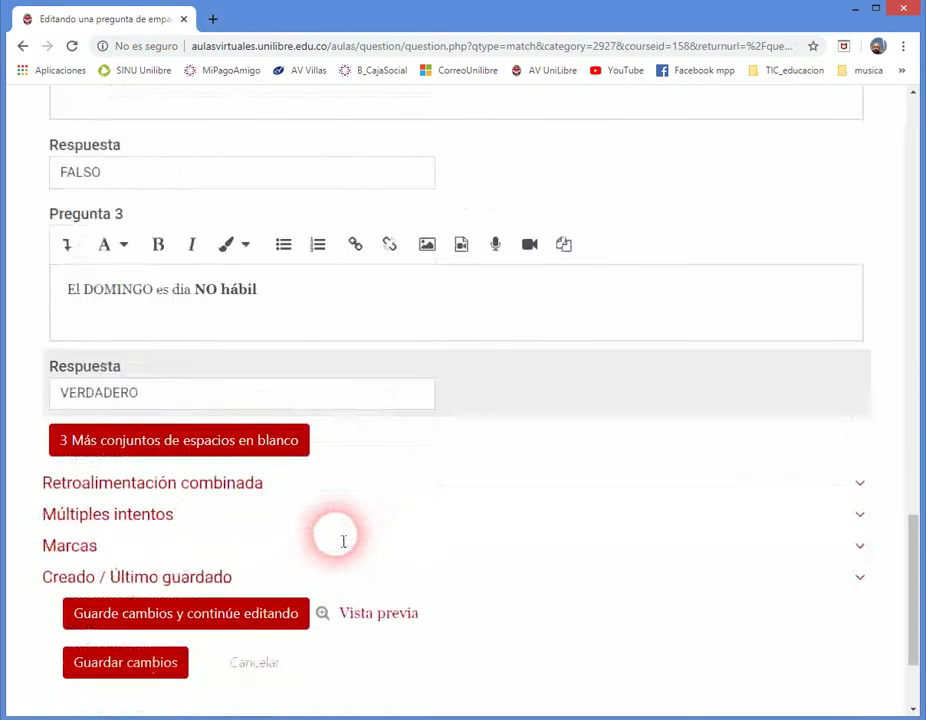
{"action": "left_click", "coordinate": [380, 460]}
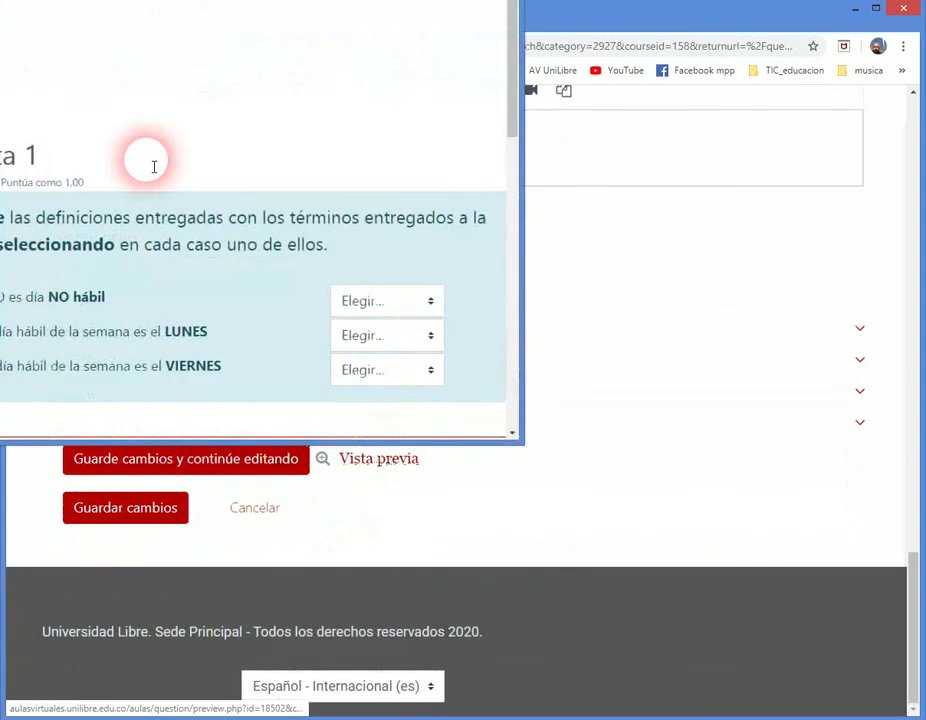
{"action": "left_click_drag", "start_coordinate": [40, 25], "coordinate": [268, 62]}
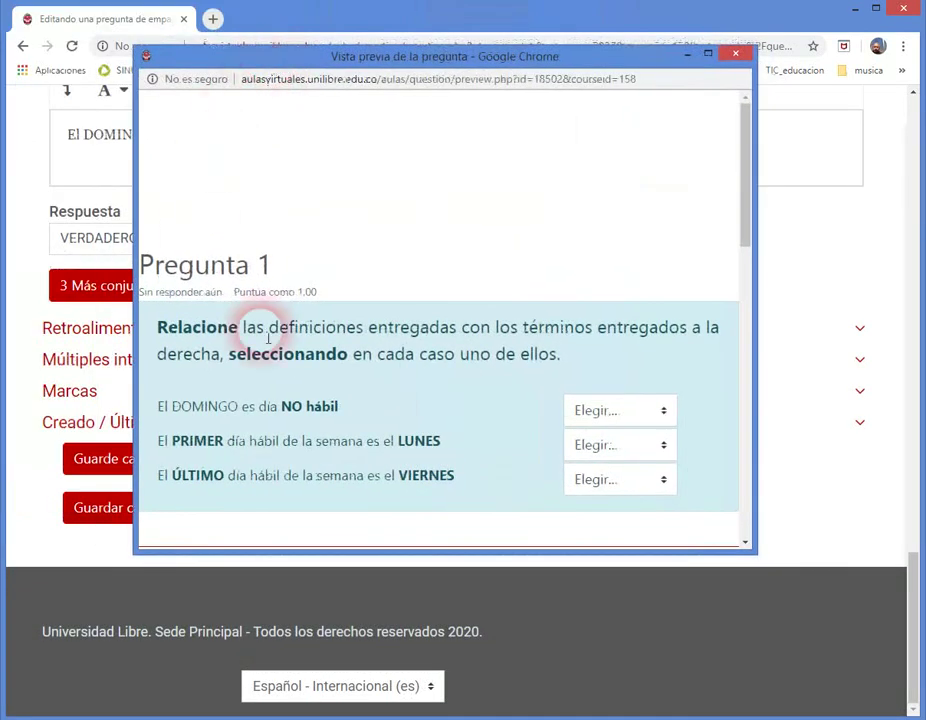
{"action": "scroll", "coordinate": [345, 331], "scroll_direction": "down", "scroll_amount": 2}
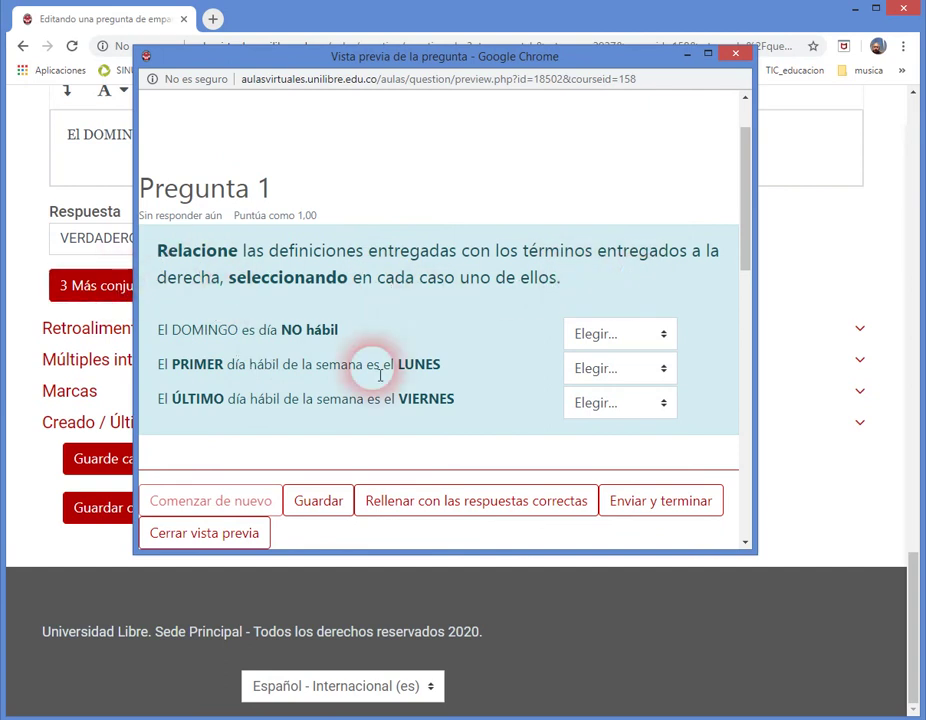
Choose VERDADERO for all three statements in the preview, then submit and finish the attempt to check its grading and feedback.
{"action": "left_click", "coordinate": [660, 343]}
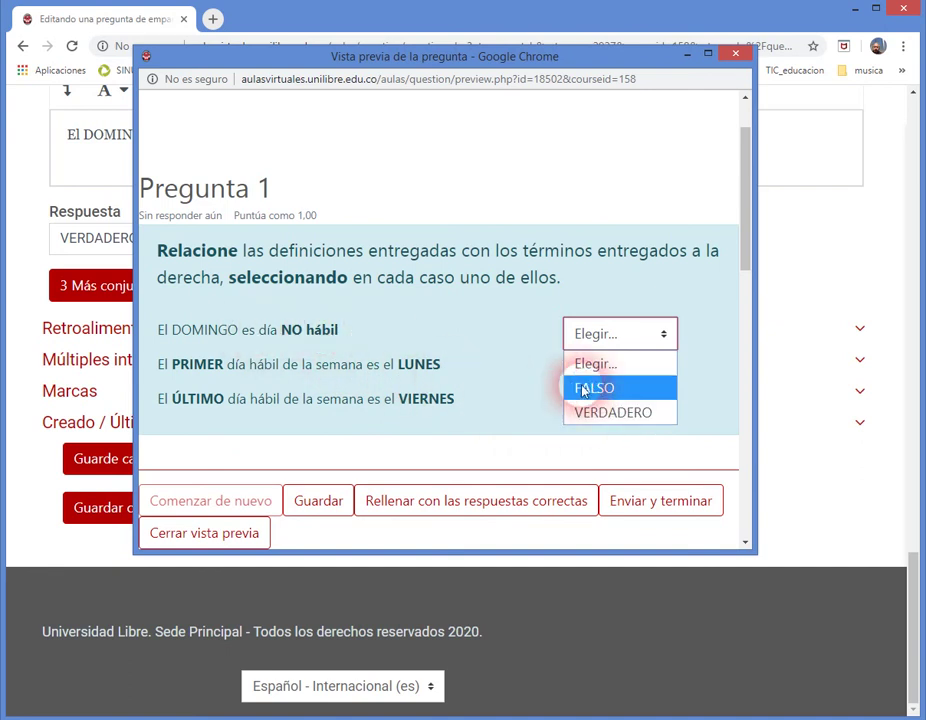
{"action": "left_click", "coordinate": [604, 410]}
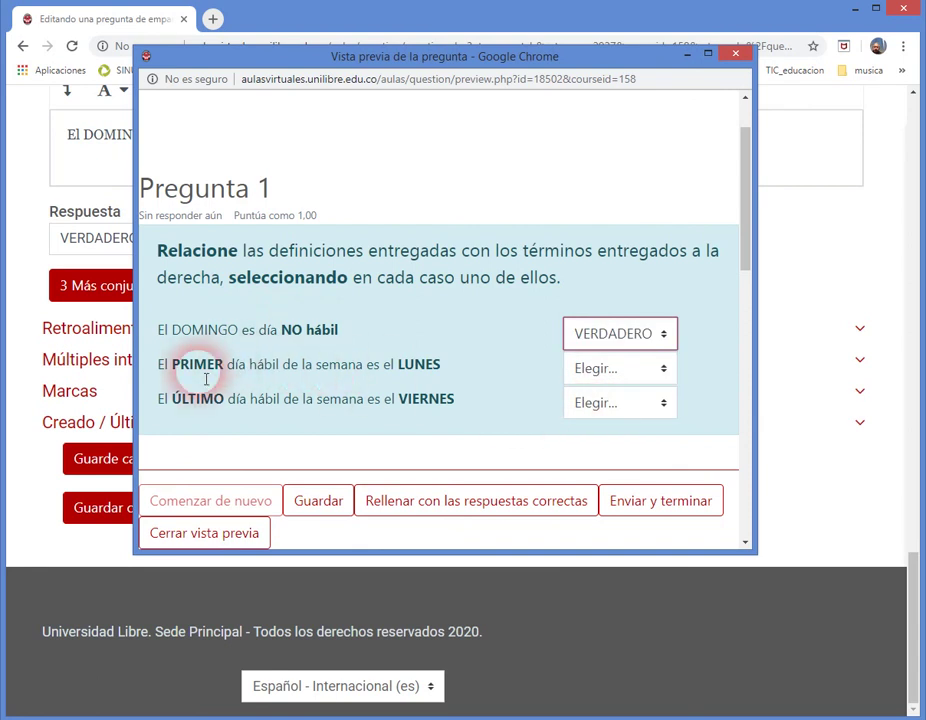
{"action": "left_click", "coordinate": [663, 372]}
{"action": "left_click", "coordinate": [614, 446]}
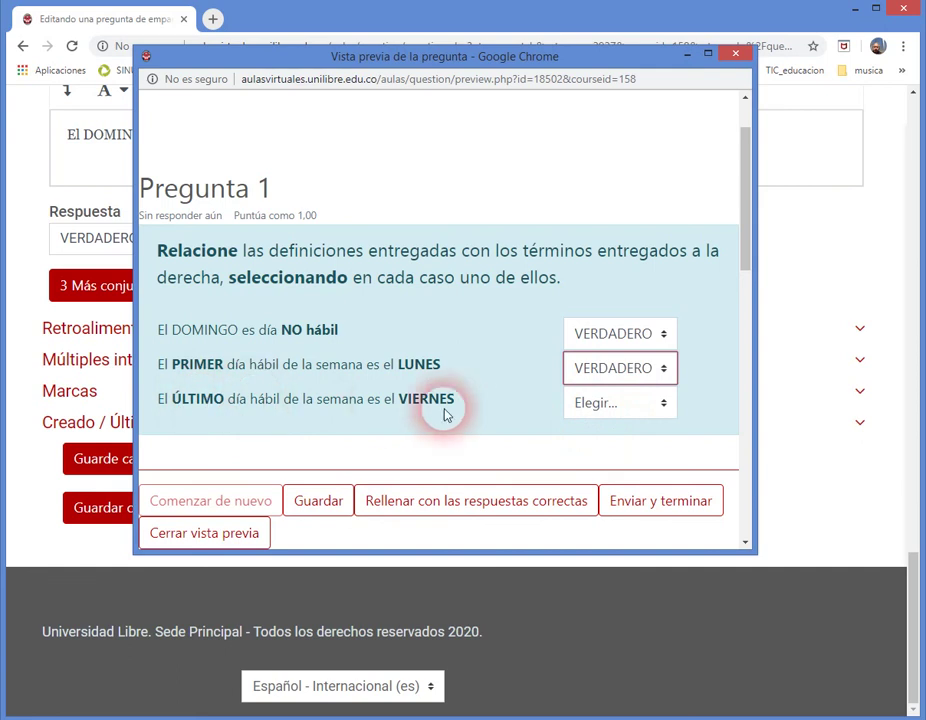
{"action": "left_click", "coordinate": [655, 404]}
{"action": "left_click", "coordinate": [606, 483]}
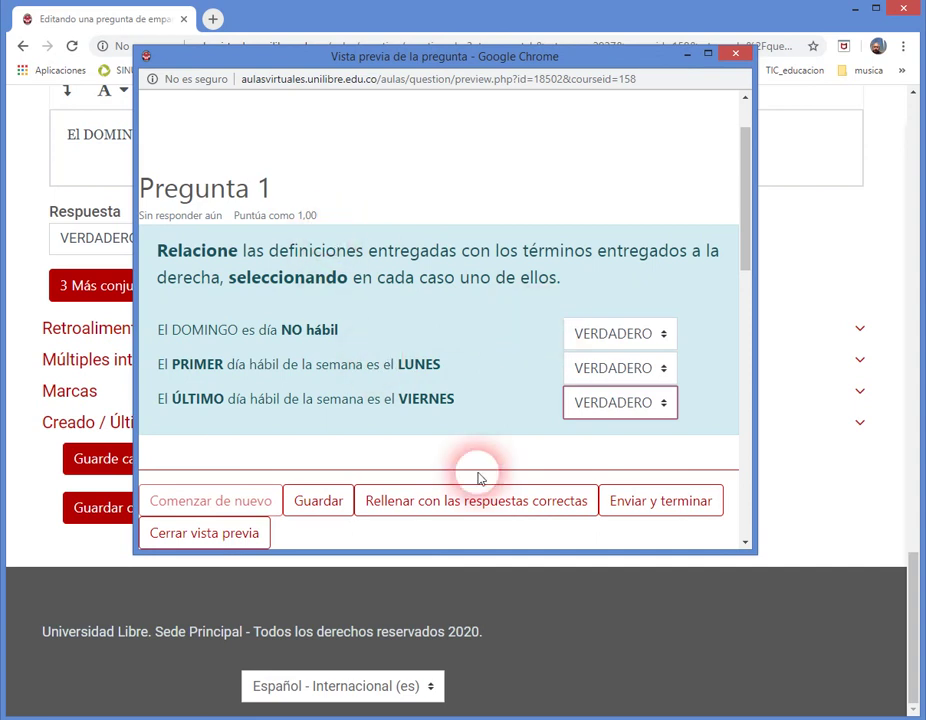
{"action": "left_click", "coordinate": [655, 502]}
{"action": "scroll", "coordinate": [492, 440], "scroll_direction": "down", "scroll_amount": 3}
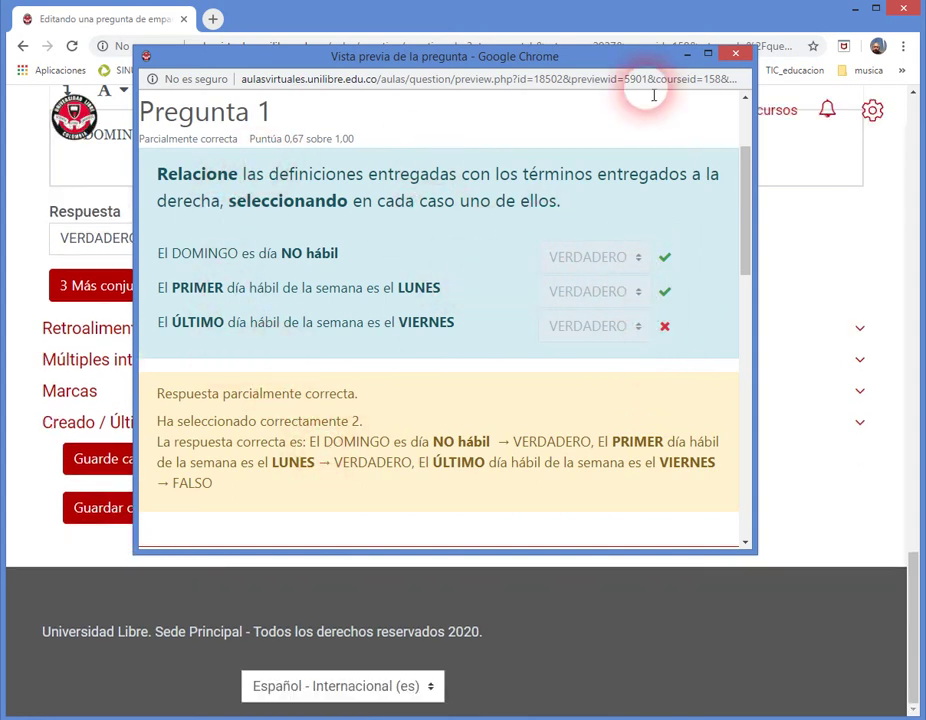
Close the preview, save the matching question and return to the question bank.
{"action": "left_click", "coordinate": [736, 56]}
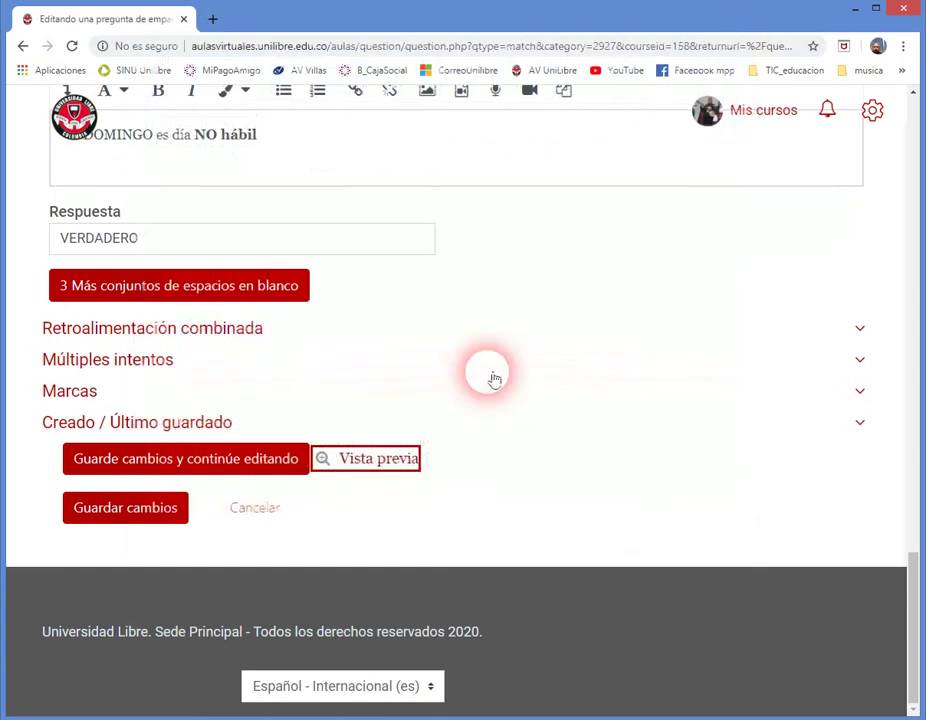
{"action": "left_click", "coordinate": [140, 508]}
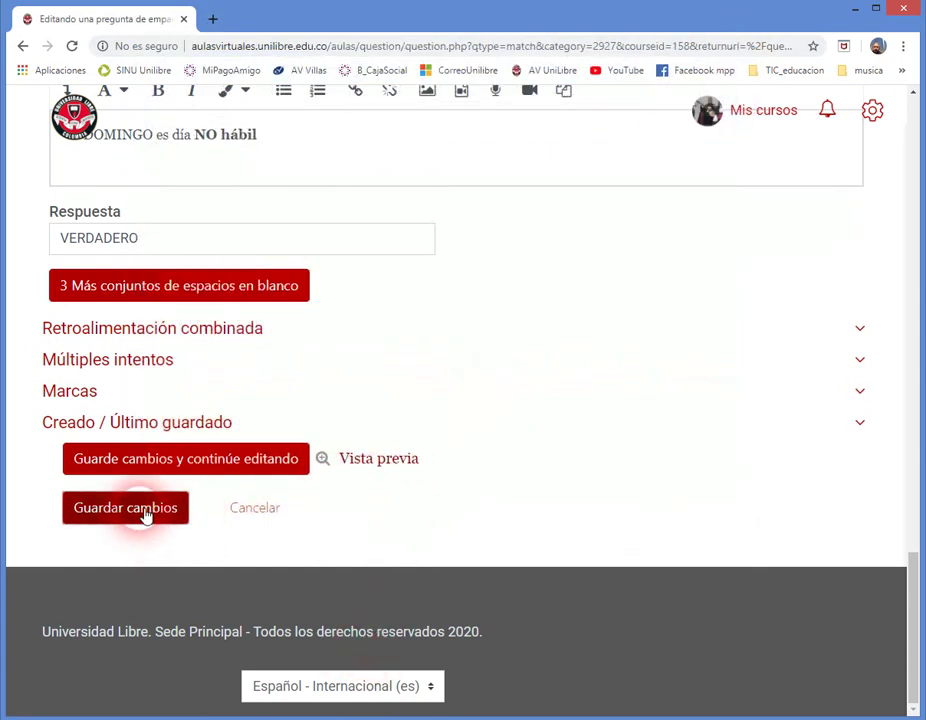
Create a new question of the type "Arrastrar y soltar sobre texto" in the question bank.
{"action": "scroll", "coordinate": [546, 390], "scroll_direction": "down", "scroll_amount": 4}
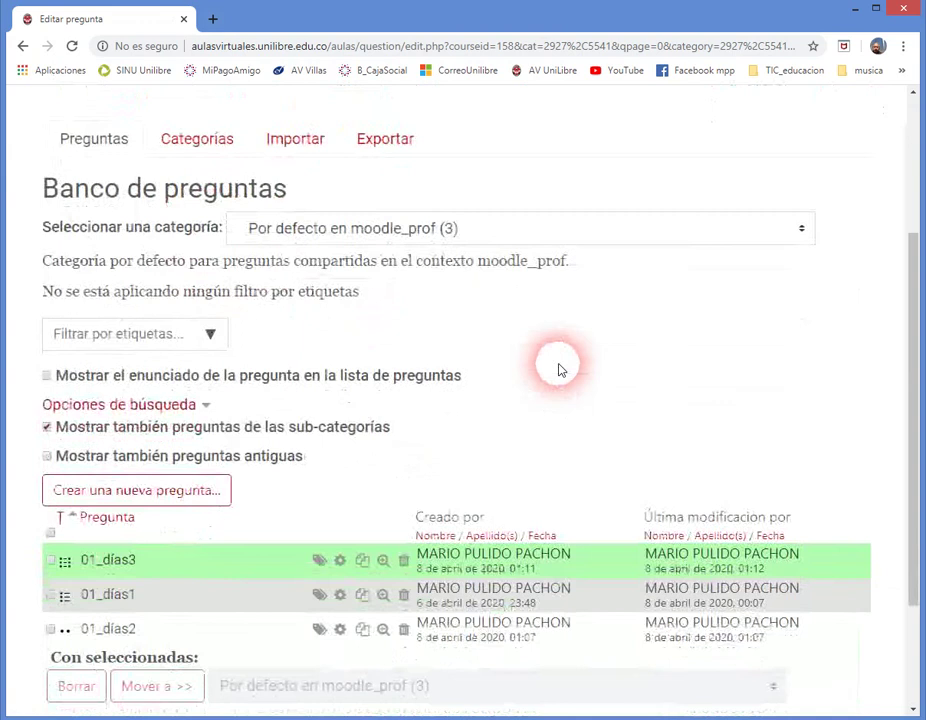
{"action": "left_click", "coordinate": [160, 341]}
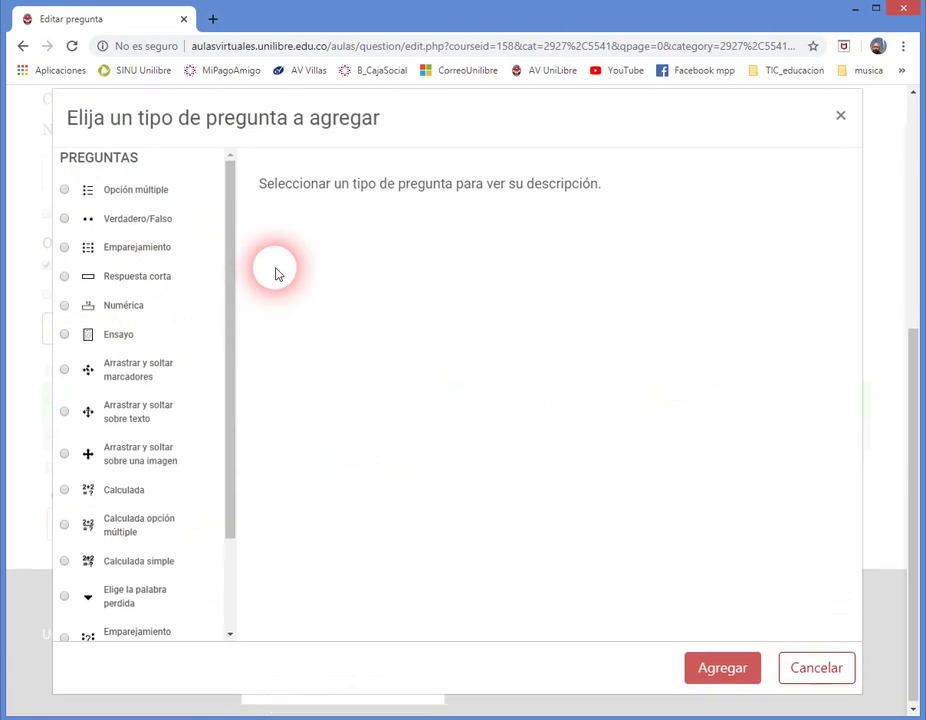
{"action": "left_click", "coordinate": [127, 412]}
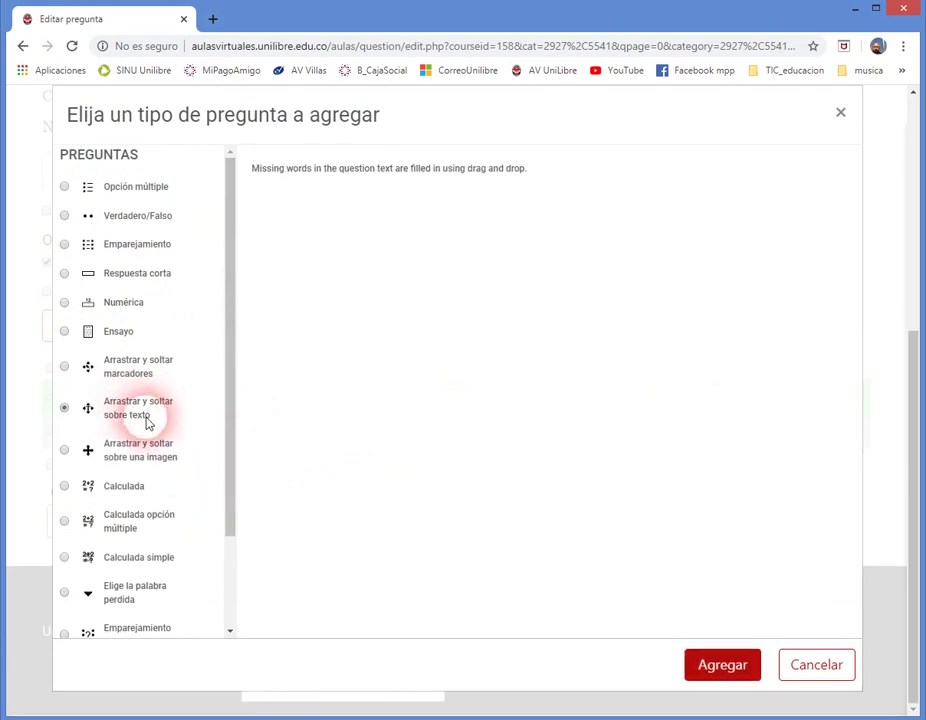
{"action": "left_click", "coordinate": [740, 662]}
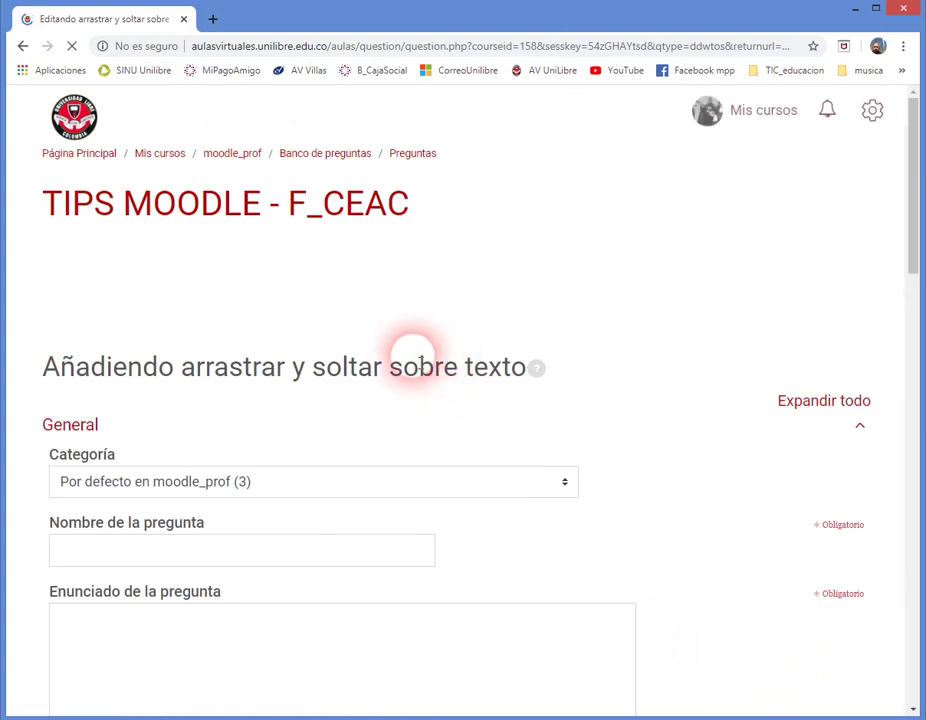
Expand all sections of the new drag-and-drop question's form and name the question 01_días4.
{"action": "scroll", "coordinate": [522, 226], "scroll_direction": "down", "scroll_amount": 3}
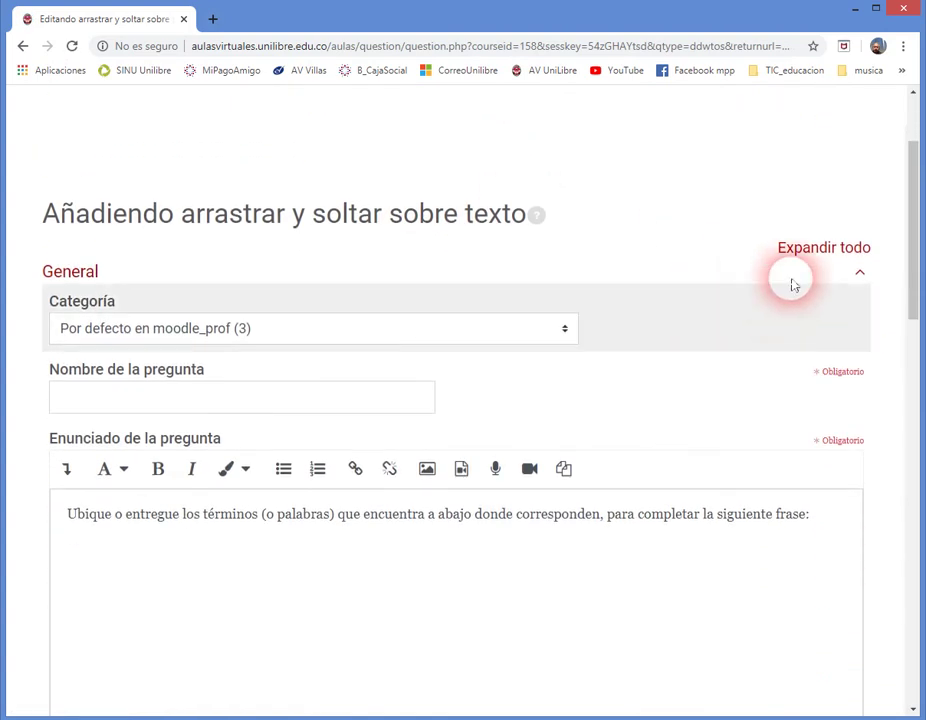
{"action": "left_click", "coordinate": [806, 255]}
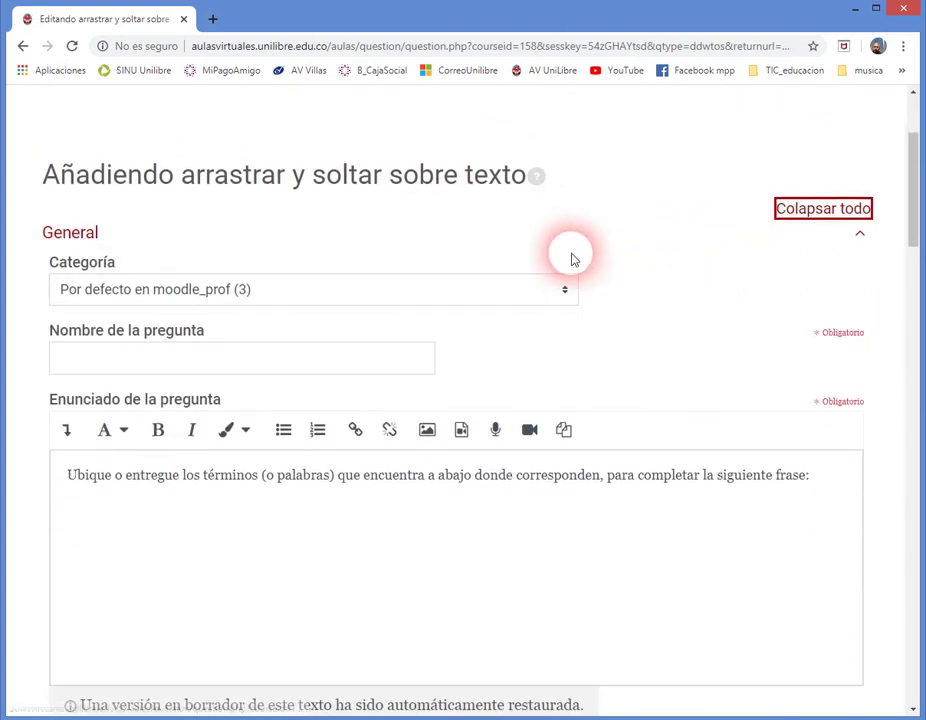
{"action": "scroll", "coordinate": [573, 258], "scroll_direction": "down", "scroll_amount": 2}
{"action": "scroll", "coordinate": [533, 283], "scroll_direction": "down", "scroll_amount": 2}
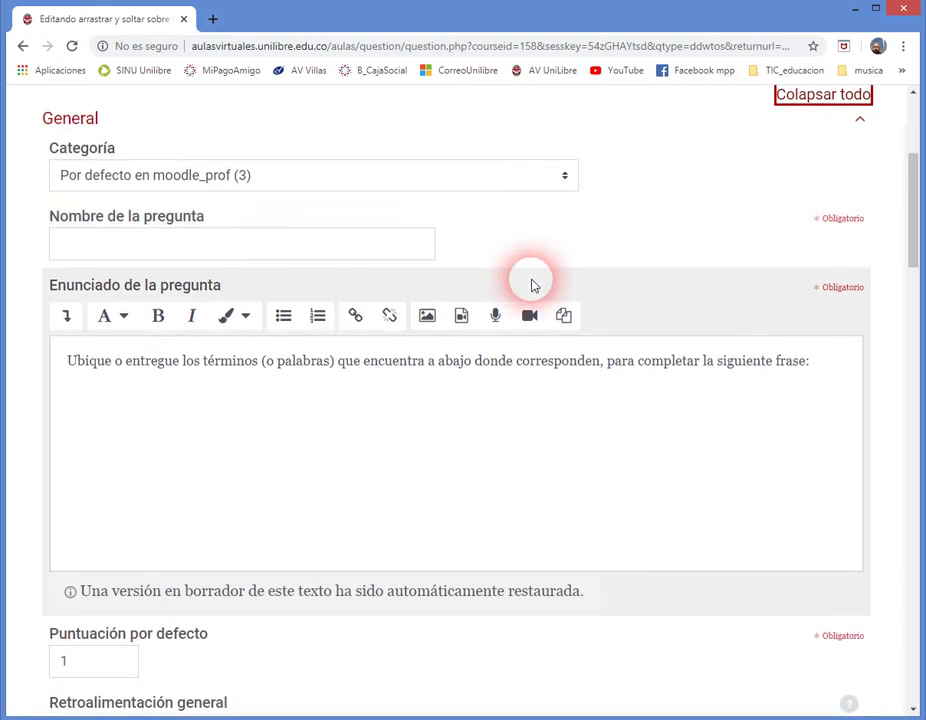
{"action": "left_click", "coordinate": [330, 252]}
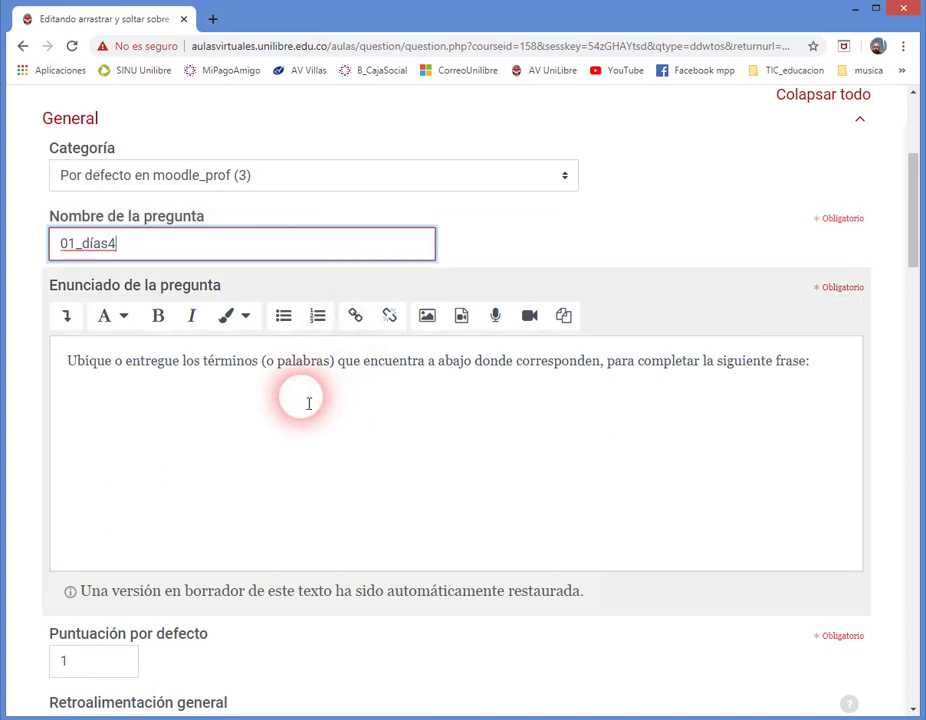
Below the instruction, add "De la semana, el primer día hábil es el , el último día hábil es el y el NO es día hábil.".
{"action": "left_click", "coordinate": [349, 438]}
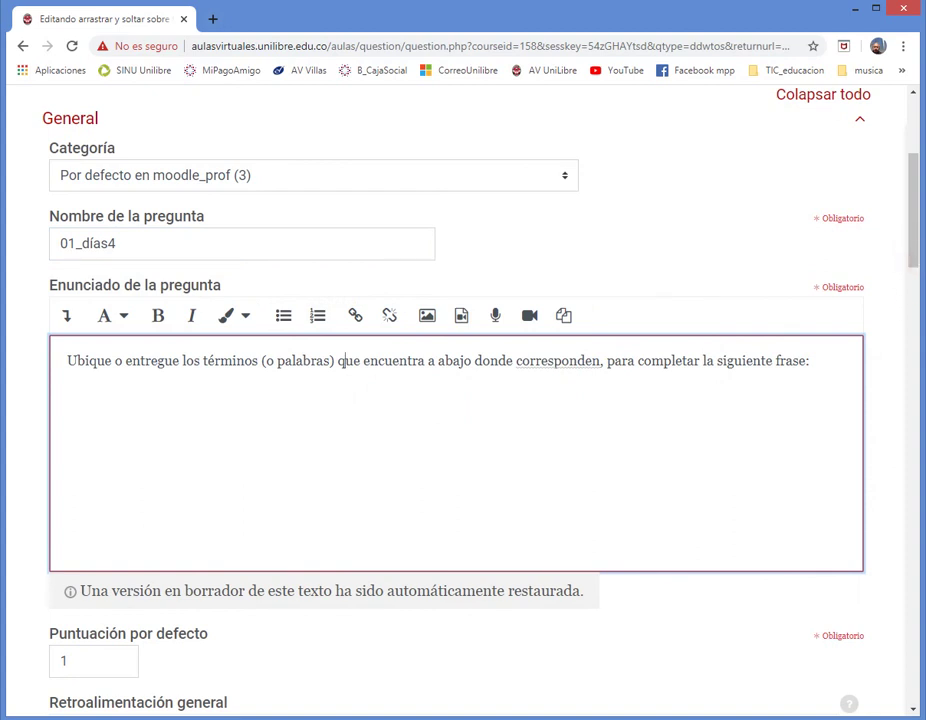
{"action": "scroll", "coordinate": [337, 372], "scroll_direction": "down", "scroll_amount": 1}
{"action": "scroll", "coordinate": [340, 371], "scroll_direction": "up", "scroll_amount": 1}
{"action": "scroll", "coordinate": [340, 371], "scroll_direction": "up", "scroll_amount": 1}
{"action": "left_click", "coordinate": [918, 260]}
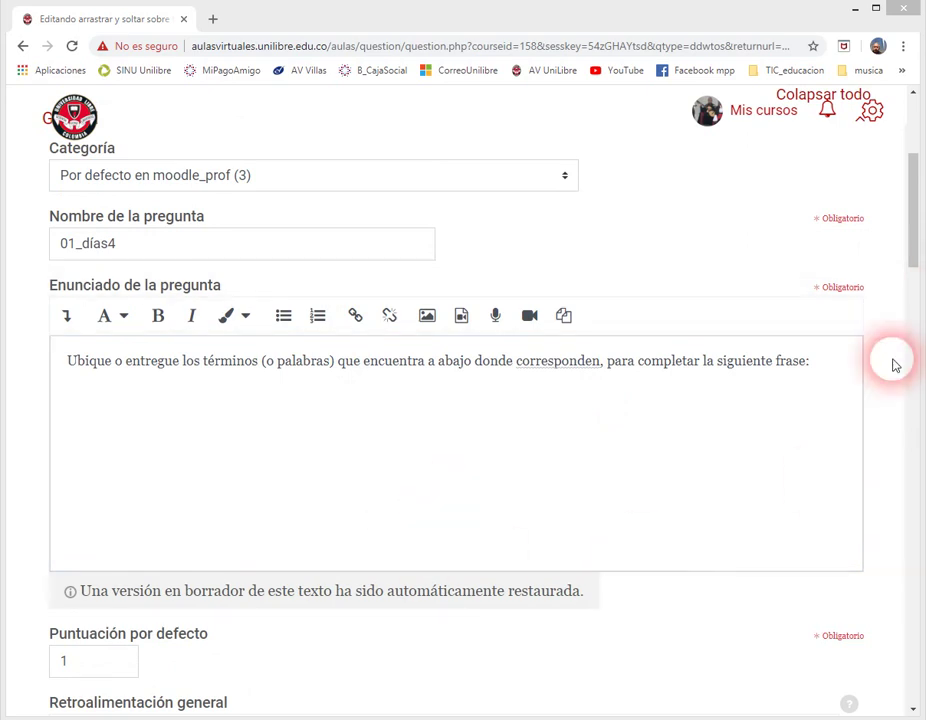
{"action": "left_click", "coordinate": [812, 350]}
{"action": "left_click_drag", "start_coordinate": [820, 364], "coordinate": [76, 363]}
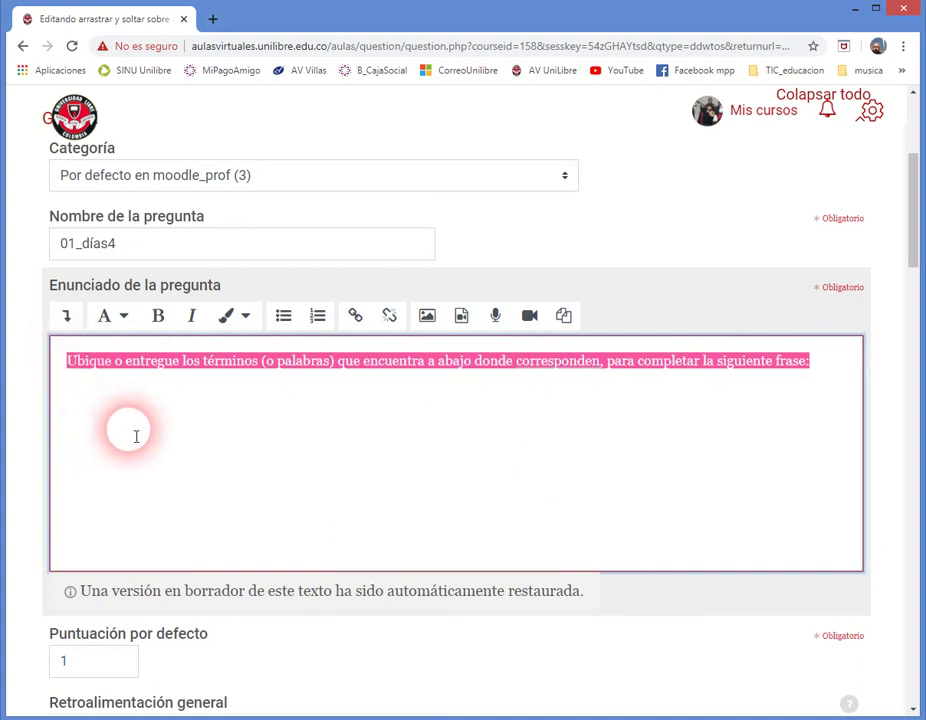
{"action": "left_click", "coordinate": [136, 436]}
{"action": "type", "text": "De la semana, el primer día hábil es el  , el último día hábil es el  y el  NO es día hábil."}
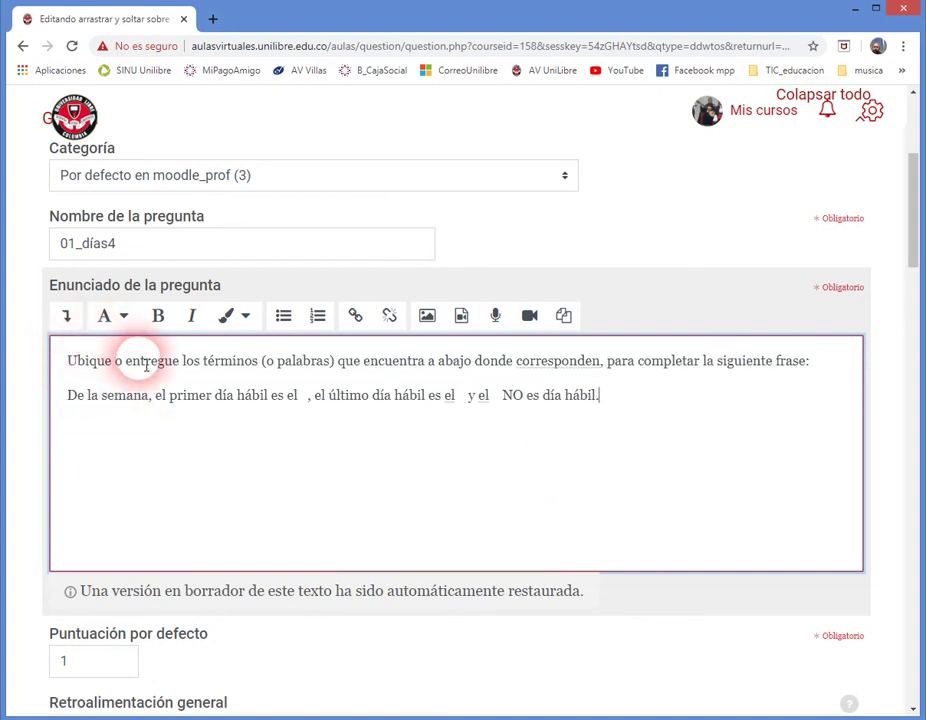
Make "Ubique o entregue" at the start of the question text bold.
{"action": "left_click", "coordinate": [306, 395]}
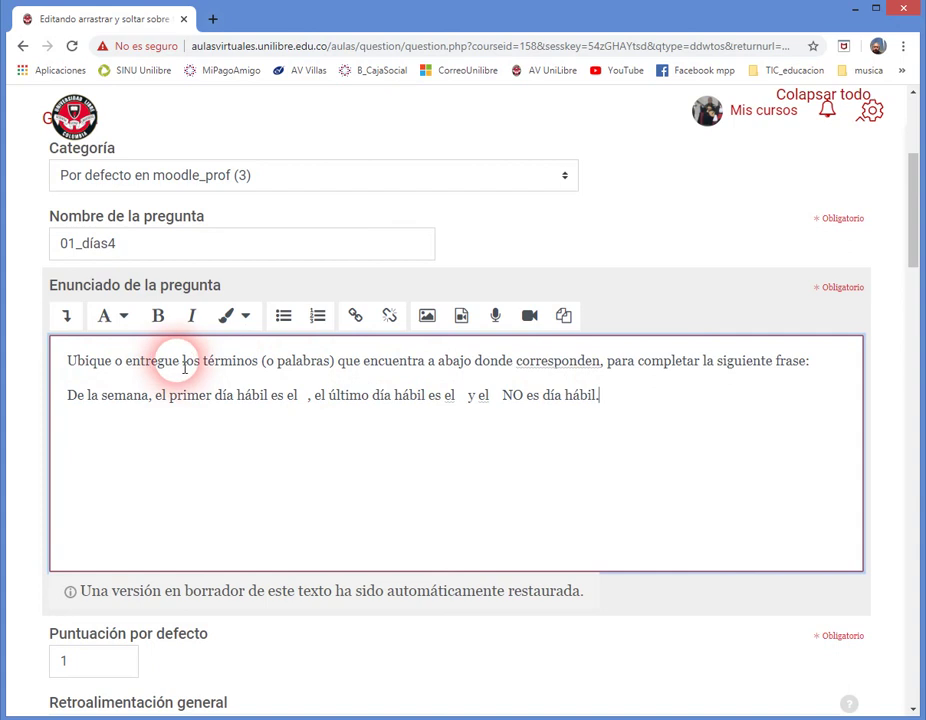
{"action": "left_click_drag", "start_coordinate": [179, 364], "coordinate": [60, 360]}
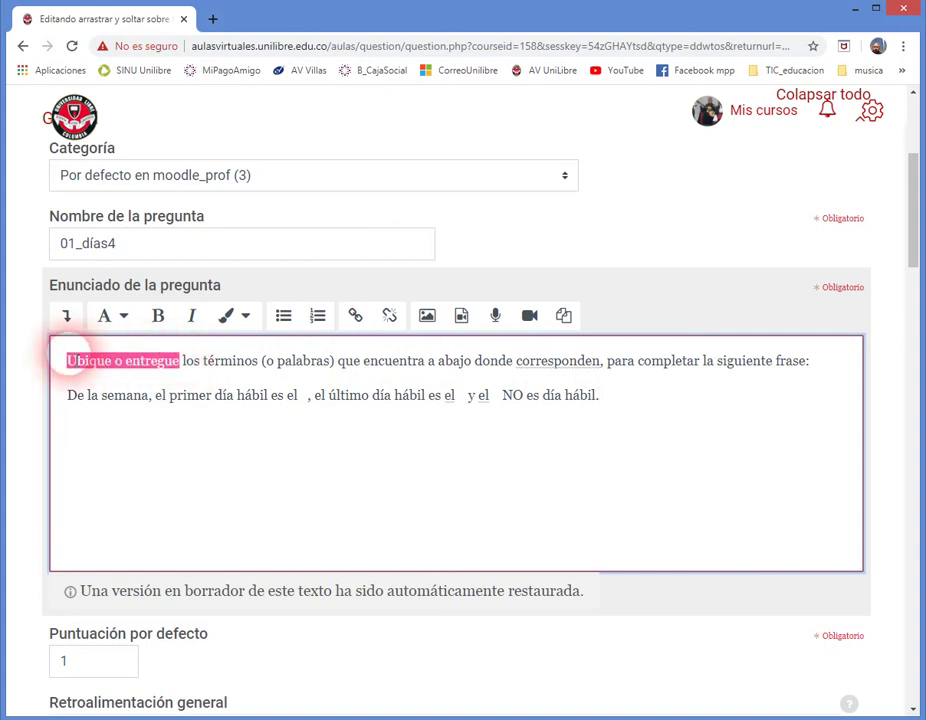
{"action": "left_click", "coordinate": [160, 316]}
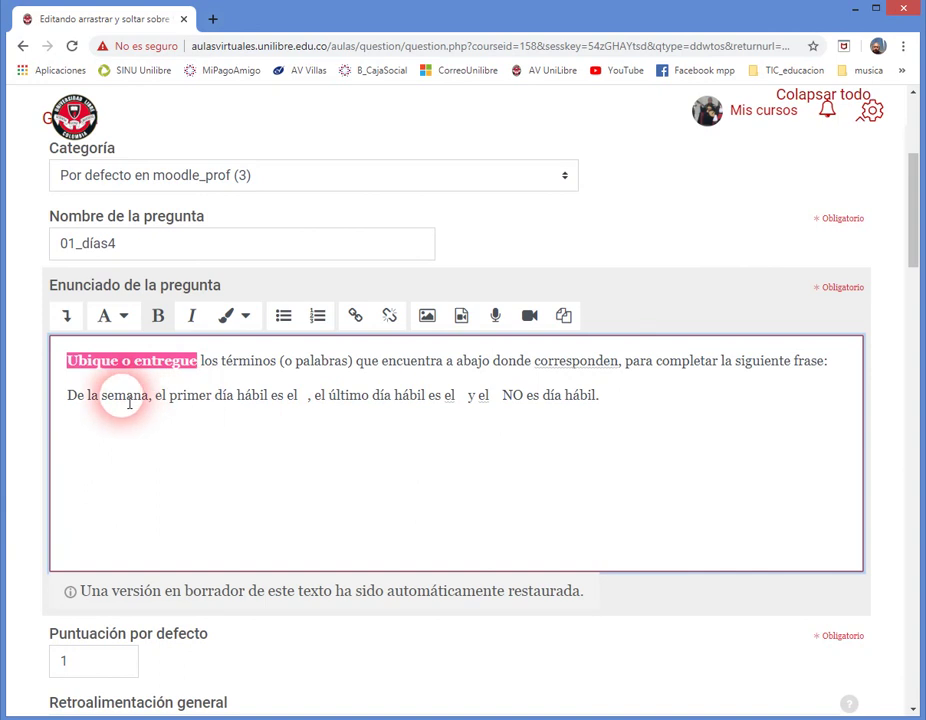
{"action": "left_click", "coordinate": [302, 397]}
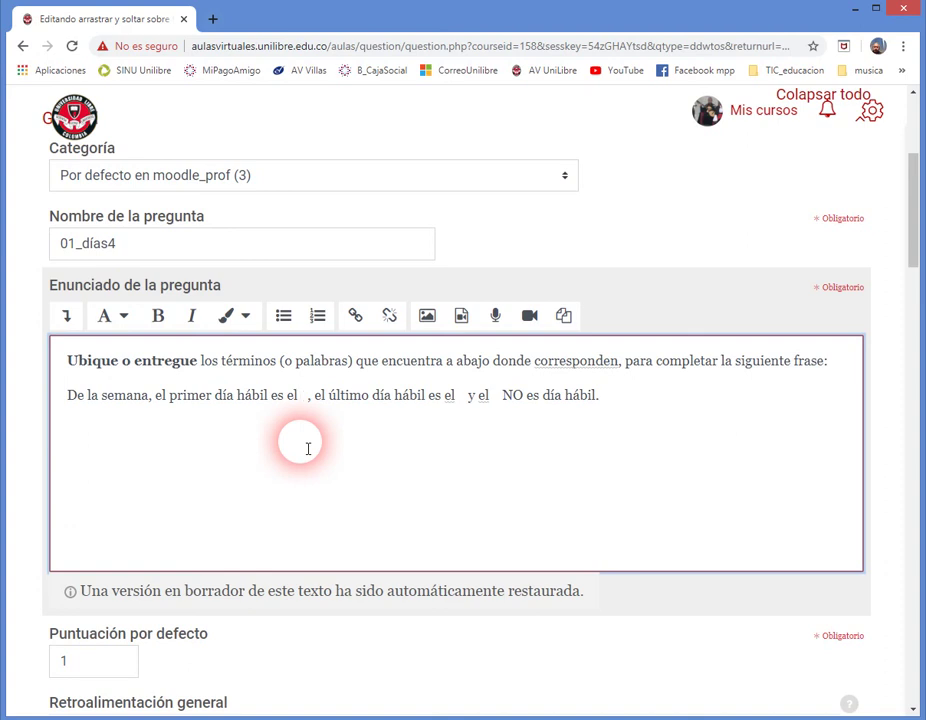
Enter LUNES, SÁBADO and DOMINGO as the answers of Opción 1, Opción 2 and Opción 3.
{"action": "scroll", "coordinate": [308, 447], "scroll_direction": "down", "scroll_amount": 1}
{"action": "scroll", "coordinate": [296, 430], "scroll_direction": "down", "scroll_amount": 2}
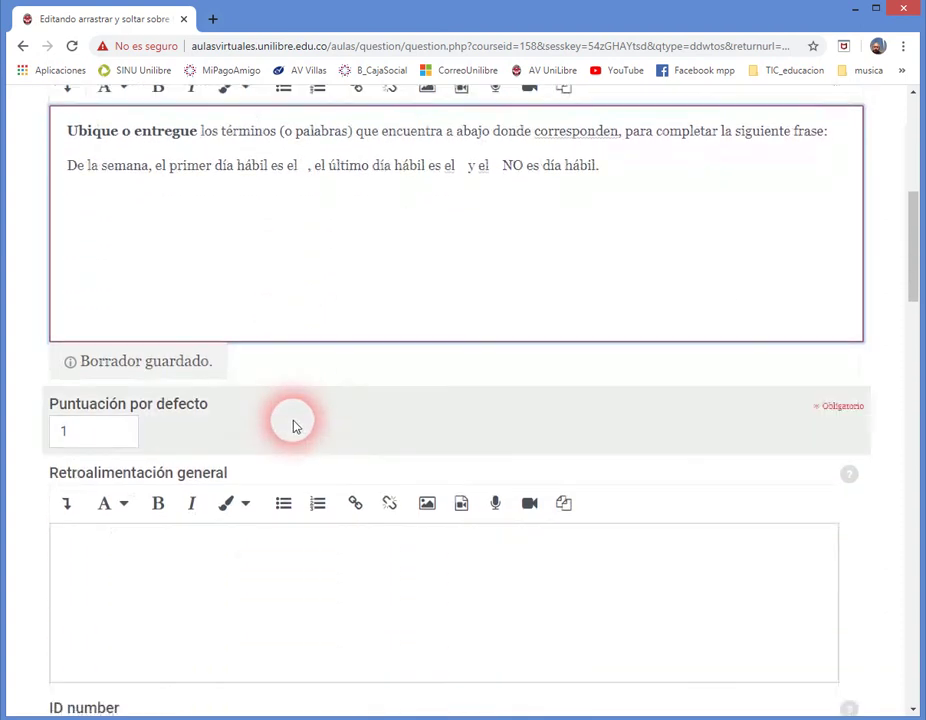
{"action": "scroll", "coordinate": [293, 427], "scroll_direction": "down", "scroll_amount": 5}
{"action": "left_click", "coordinate": [223, 419]}
{"action": "type", "text": "LUNES"}
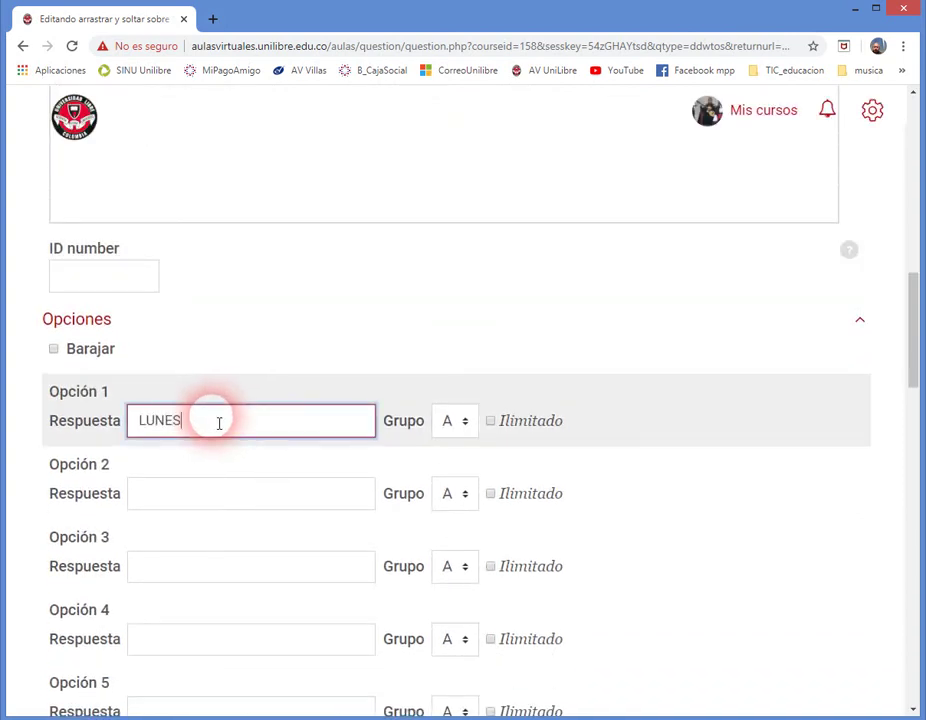
{"action": "left_click", "coordinate": [170, 497]}
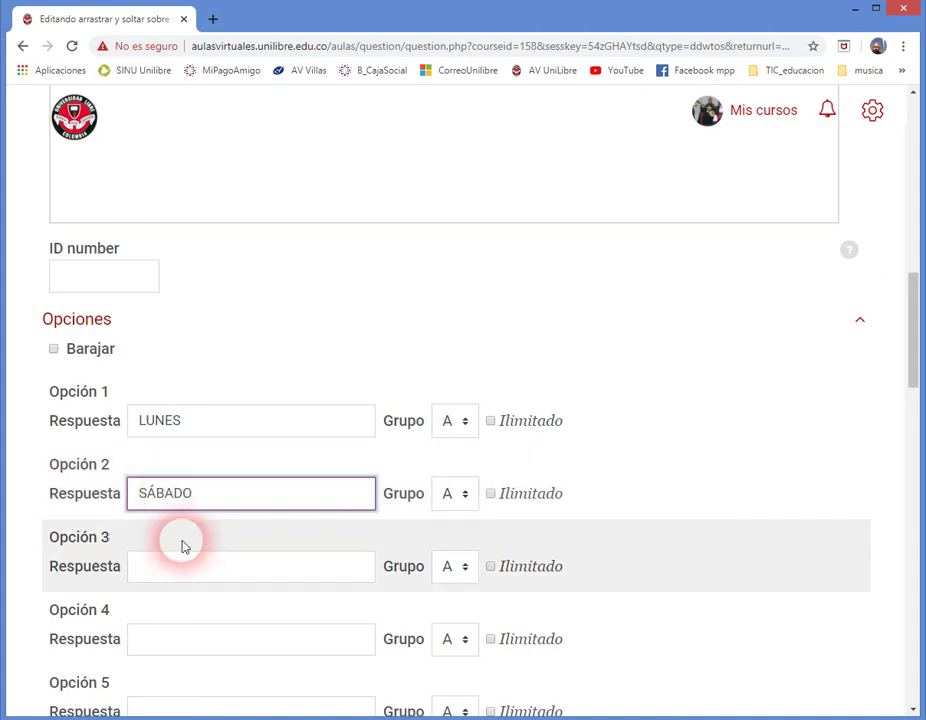
{"action": "left_click", "coordinate": [184, 573]}
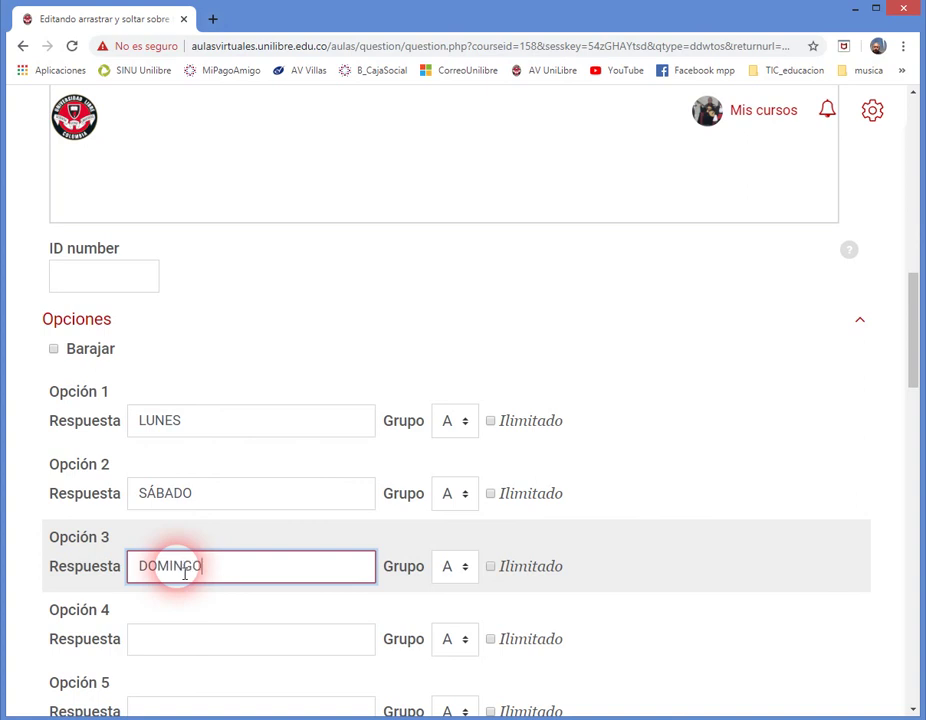
Return to the question text and insert the placeholder [[1]] in the gap after "el primer día hábil es el".
{"action": "scroll", "coordinate": [331, 436], "scroll_direction": "up", "scroll_amount": 4}
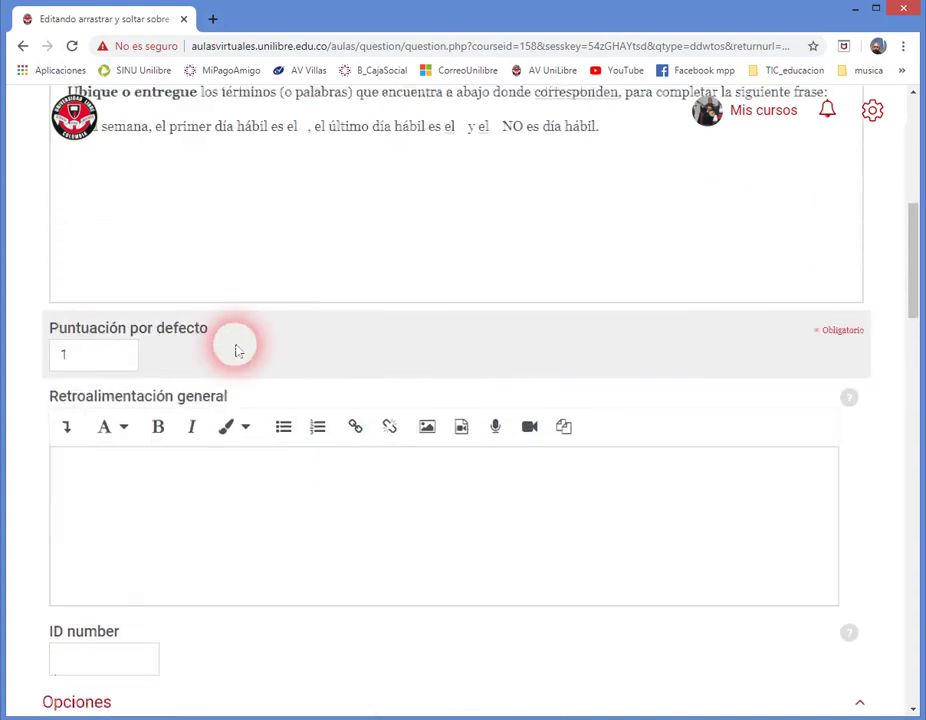
{"action": "scroll", "coordinate": [530, 390], "scroll_direction": "down", "scroll_amount": 1}
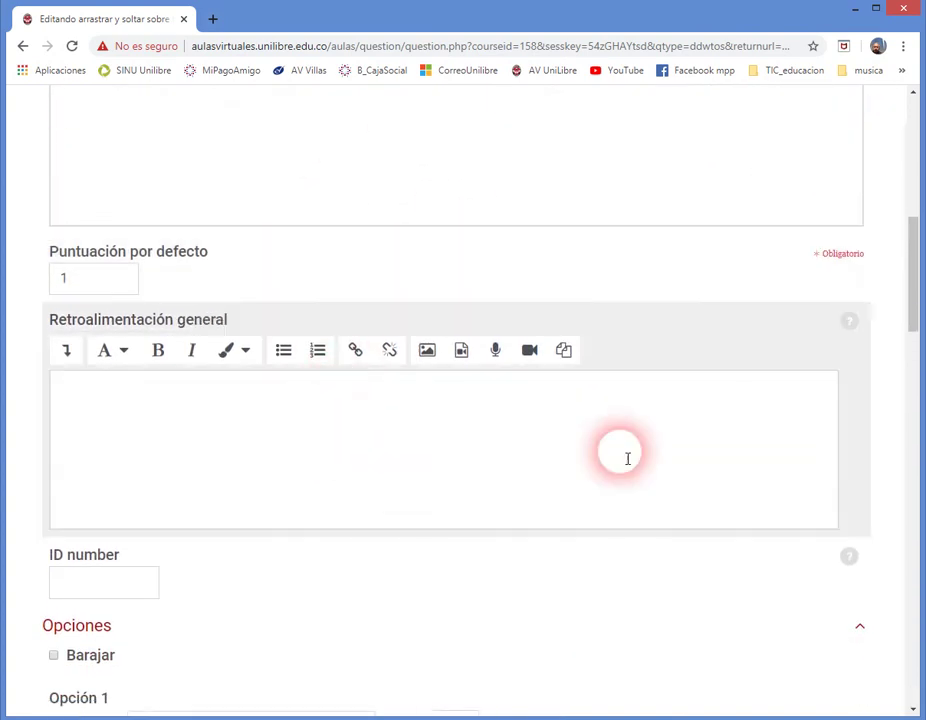
{"action": "left_click_drag", "start_coordinate": [915, 262], "coordinate": [903, 372]}
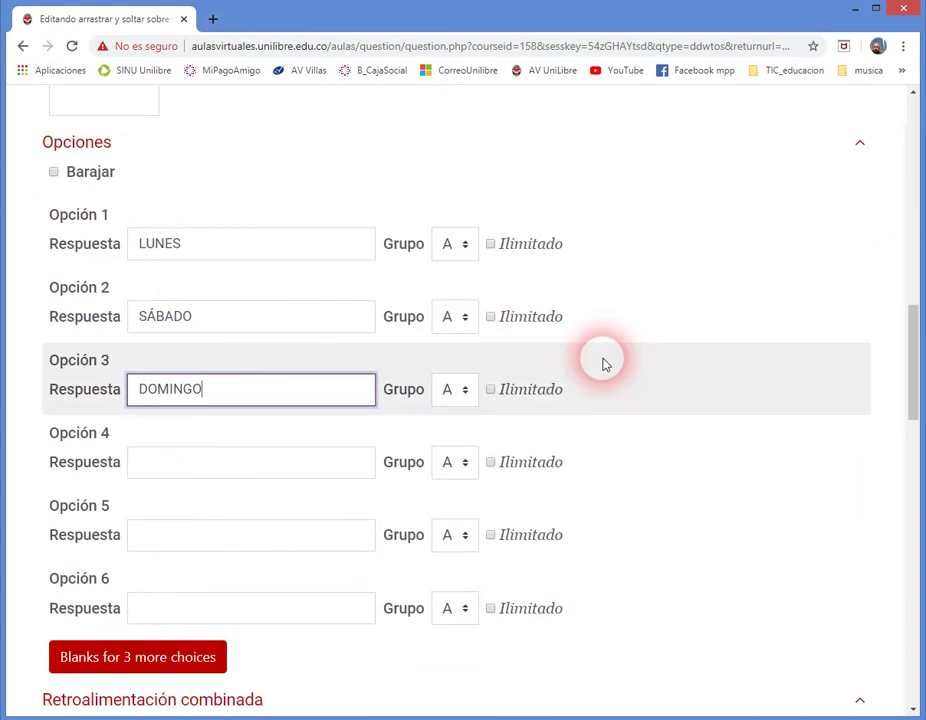
{"action": "left_click_drag", "start_coordinate": [911, 353], "coordinate": [901, 223]}
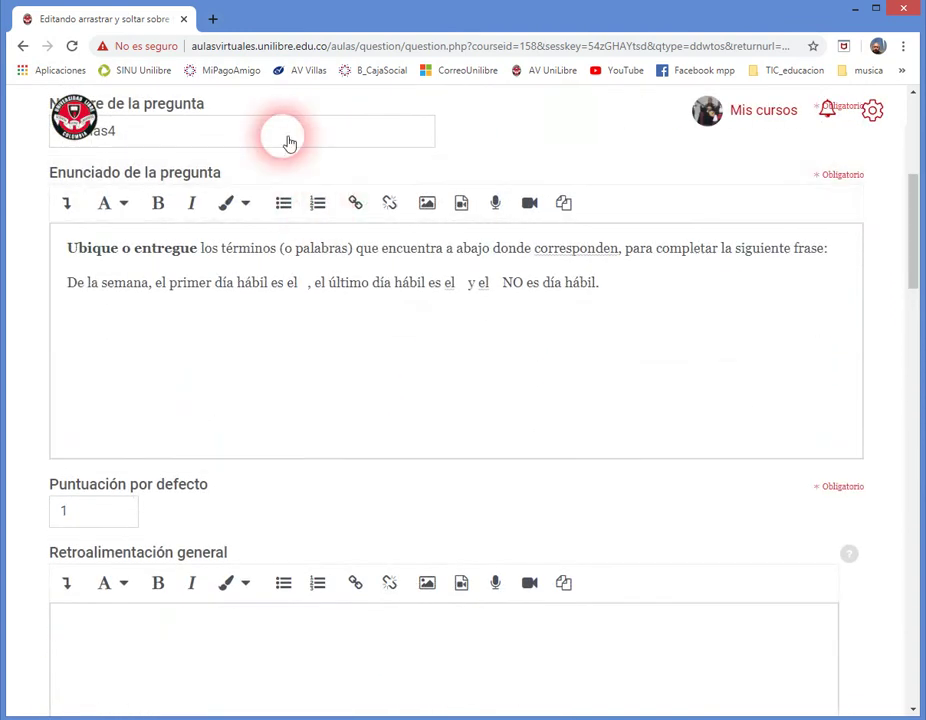
{"action": "left_click", "coordinate": [306, 285]}
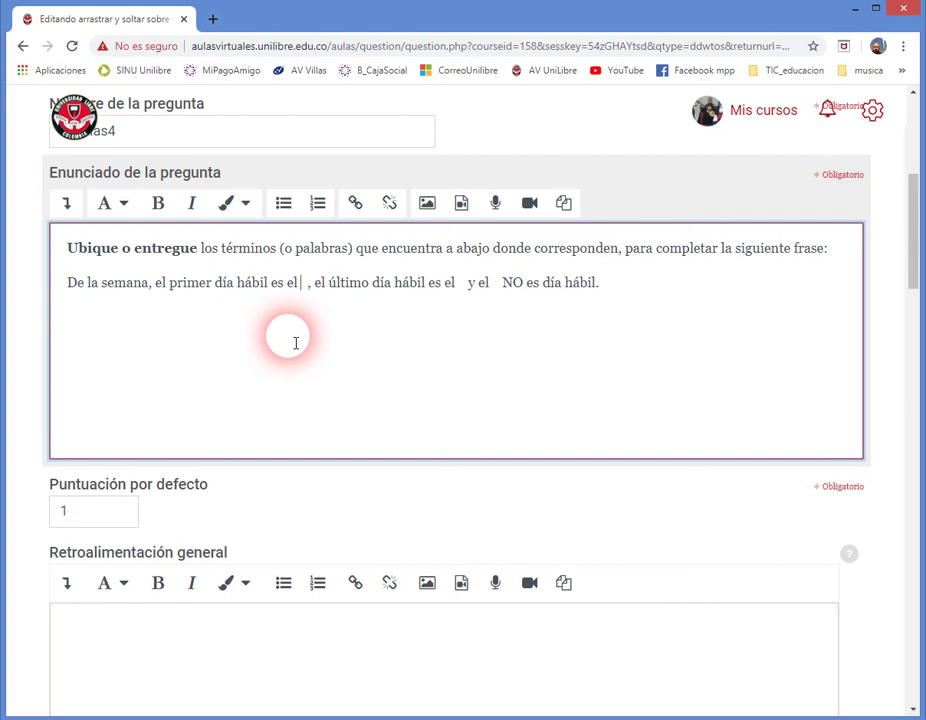
{"action": "type", "text": "[[1"}
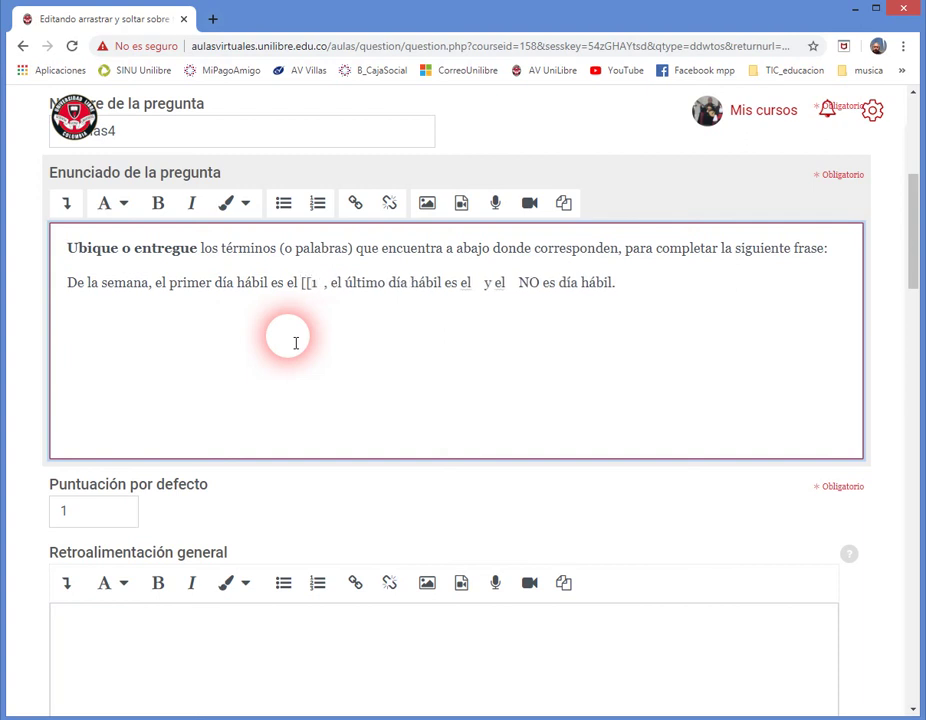
{"action": "type", "text": "]]"}
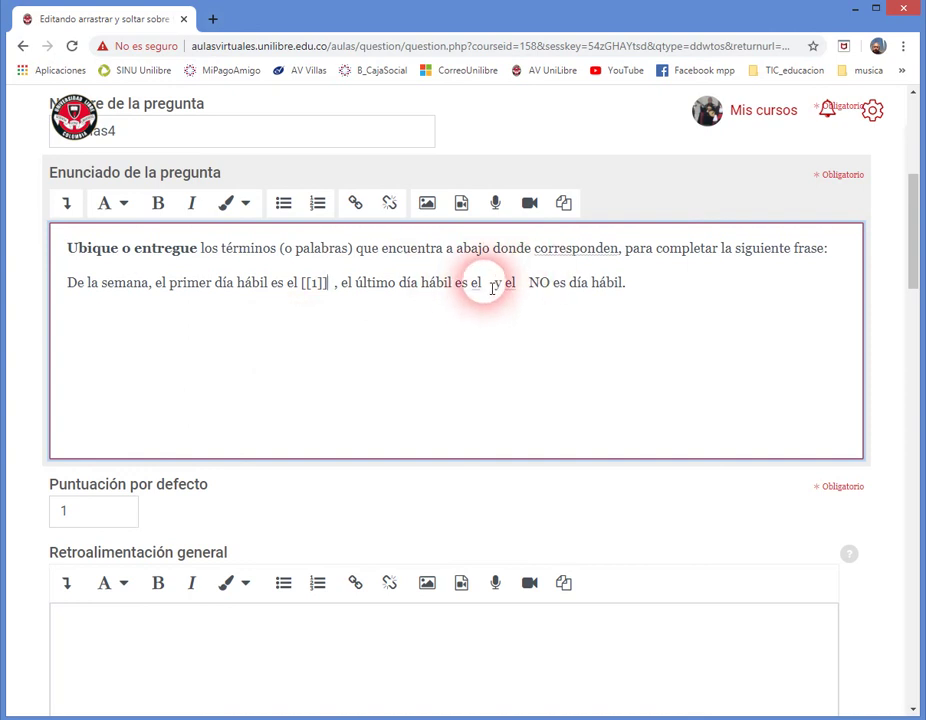
Insert [[2]] after "el último día hábil es el" and [[3]] before "NO es día hábil", removing the surplus spaces.
{"action": "type", "text": "[[2 "}
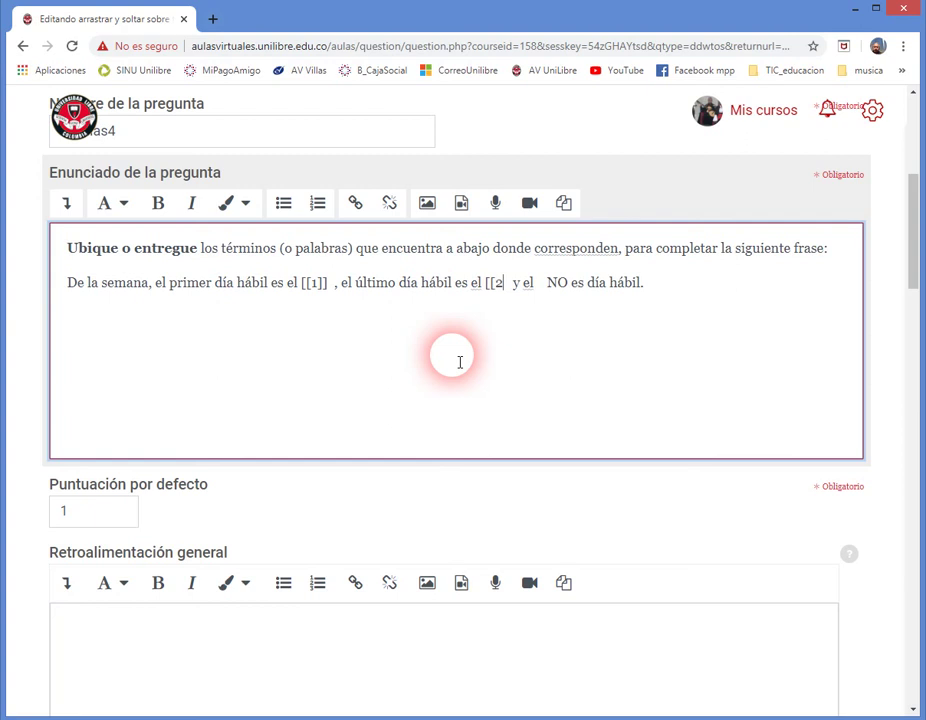
{"action": "type", "text": "]]"}
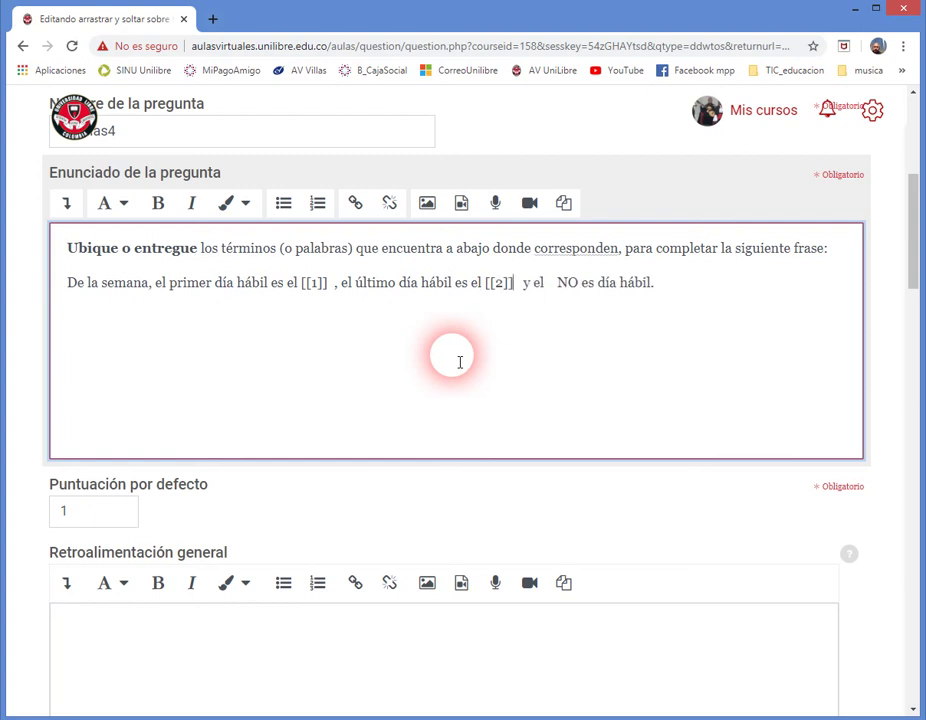
{"action": "left_click", "coordinate": [523, 287]}
{"action": "key", "text": "BackSpace"}
{"action": "left_click", "coordinate": [543, 285]}
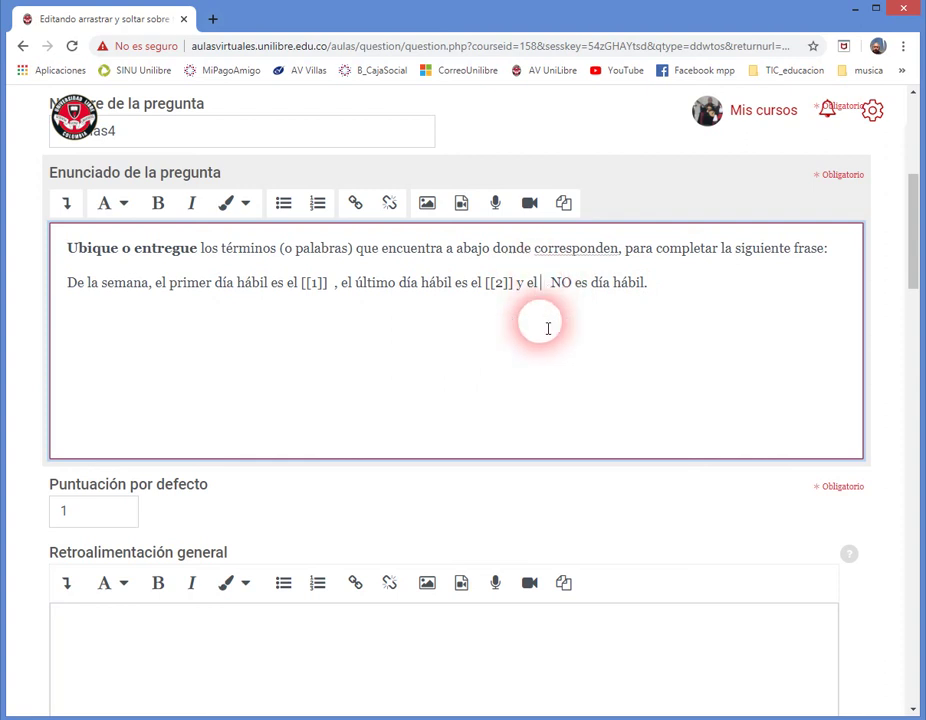
{"action": "type", "text": "[[3"}
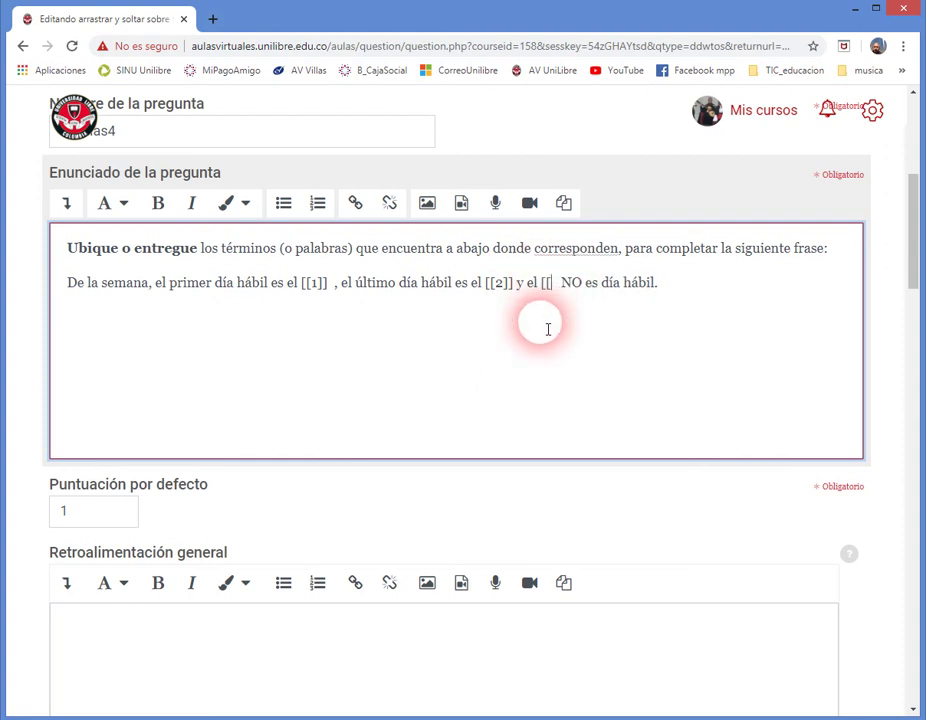
{"action": "type", "text": "]]"}
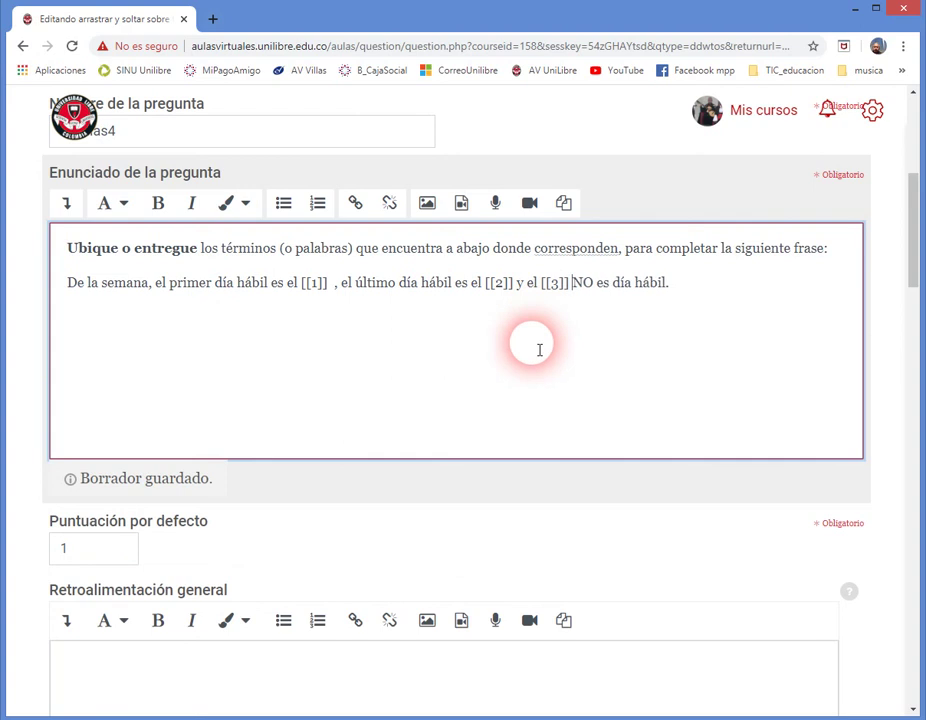
{"action": "scroll", "coordinate": [539, 350], "scroll_direction": "down", "scroll_amount": 3}
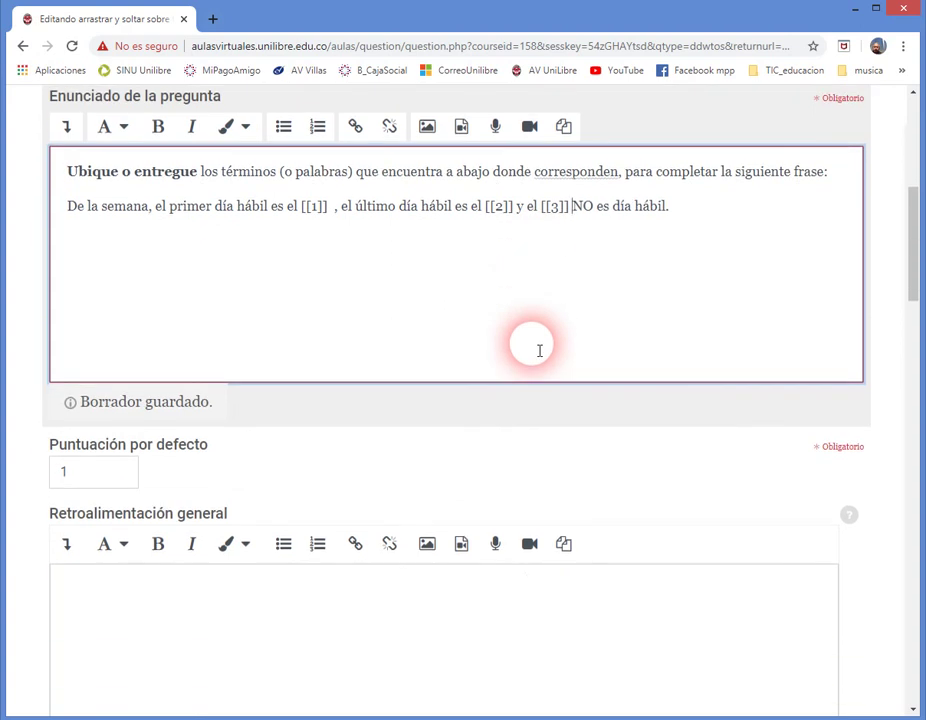
Enable shuffling (Barajar) of the answer choices in the question's Opciones section.
{"action": "scroll", "coordinate": [520, 372], "scroll_direction": "down", "scroll_amount": 1}
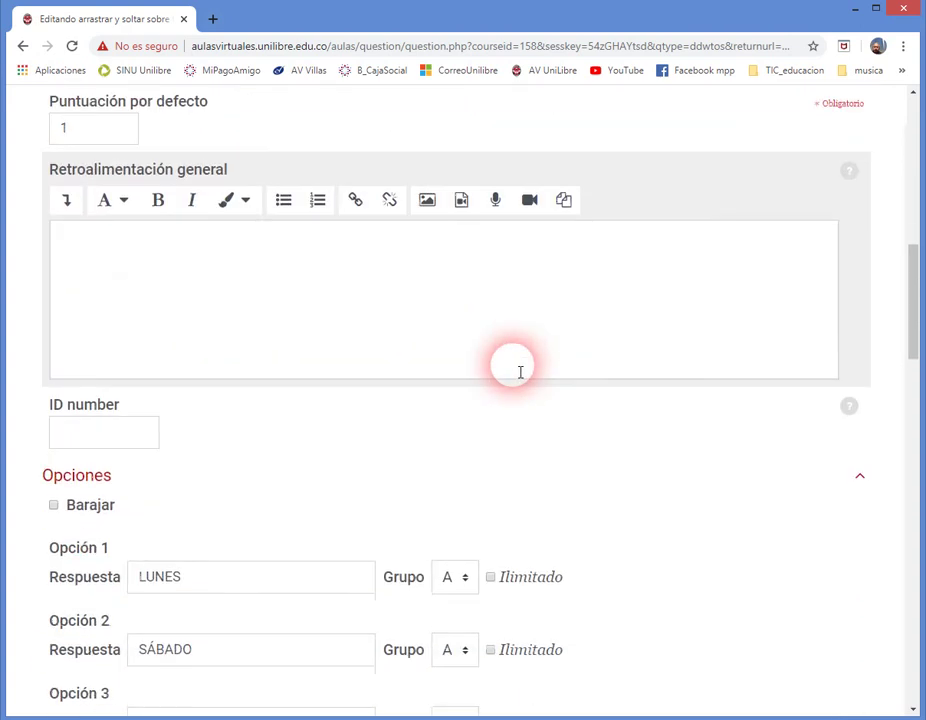
{"action": "scroll", "coordinate": [269, 372], "scroll_direction": "down", "scroll_amount": 3}
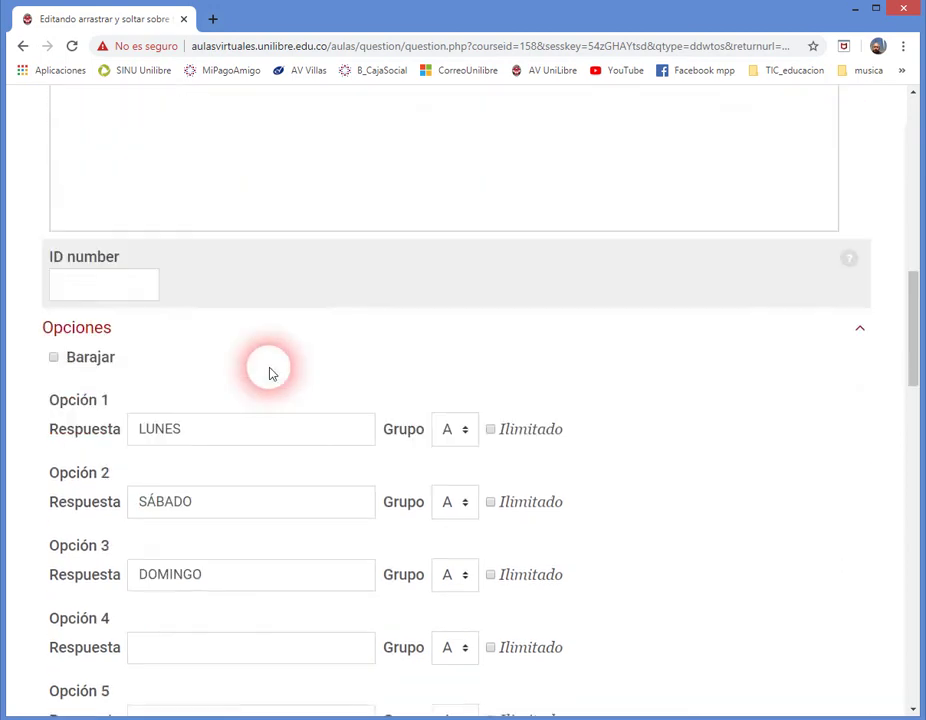
{"action": "scroll", "coordinate": [195, 298], "scroll_direction": "down", "scroll_amount": 1}
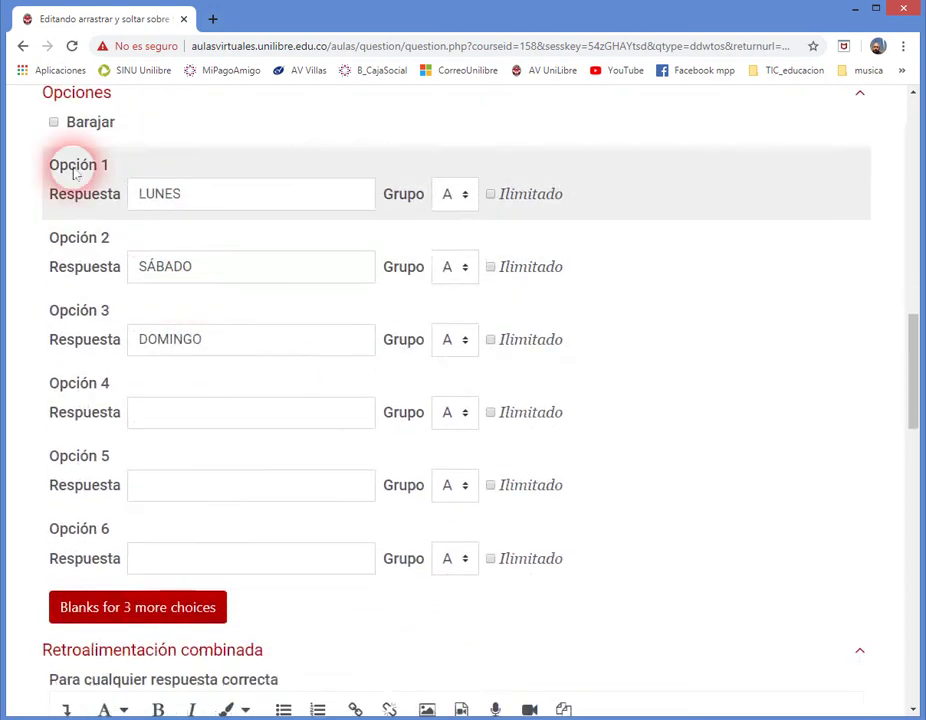
{"action": "left_click", "coordinate": [54, 124]}
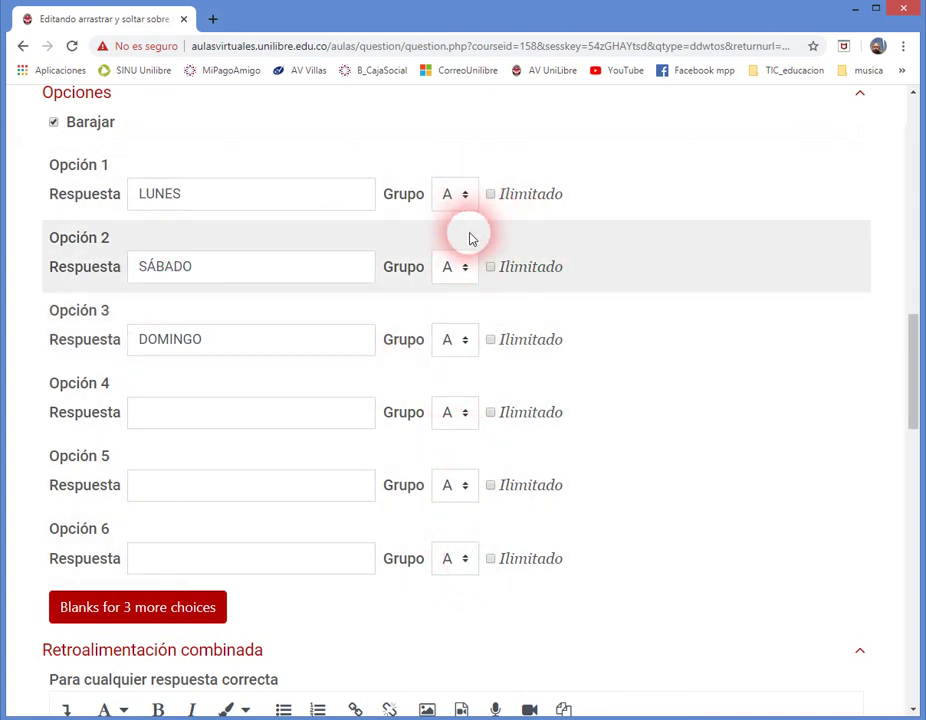
Keep LUNES and SÁBADO in group A and assign DOMINGO, the answer of Opción 3, to group B.
{"action": "left_click", "coordinate": [465, 198]}
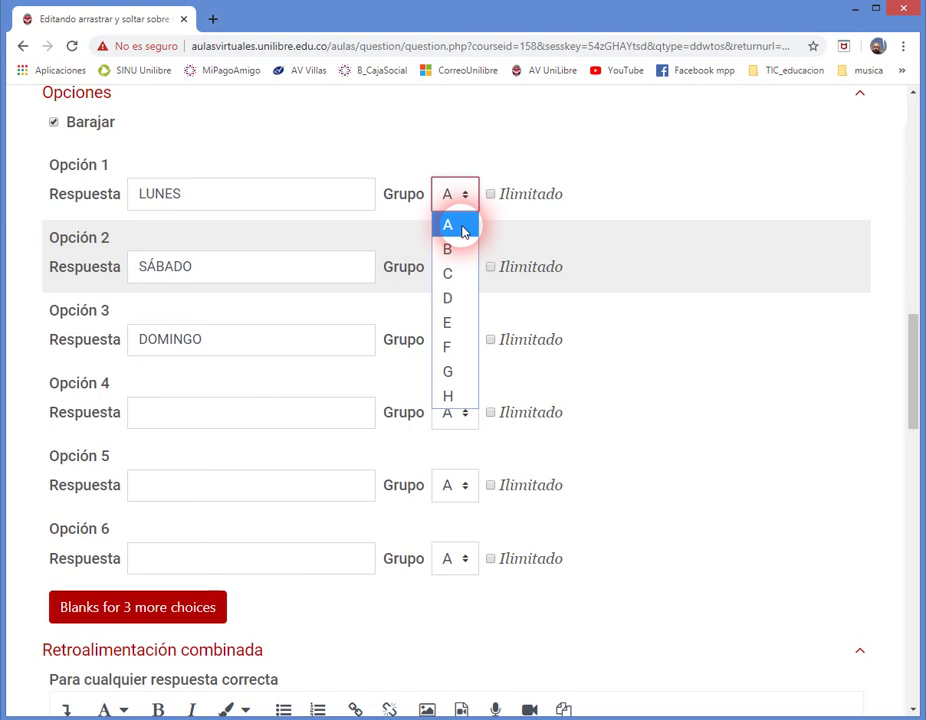
{"action": "left_click", "coordinate": [452, 198]}
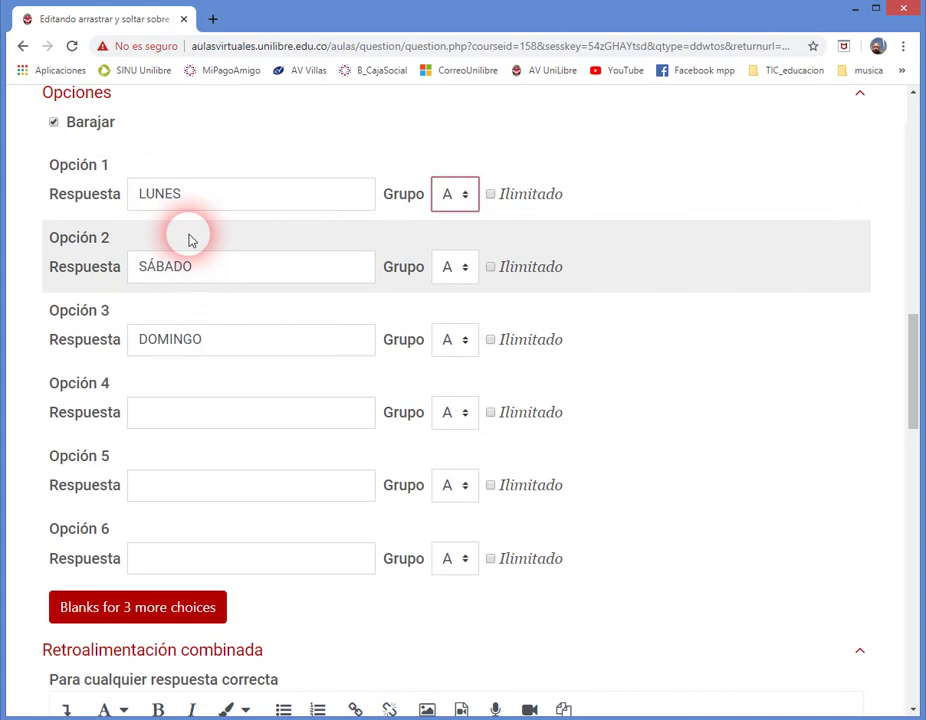
{"action": "left_click", "coordinate": [469, 269]}
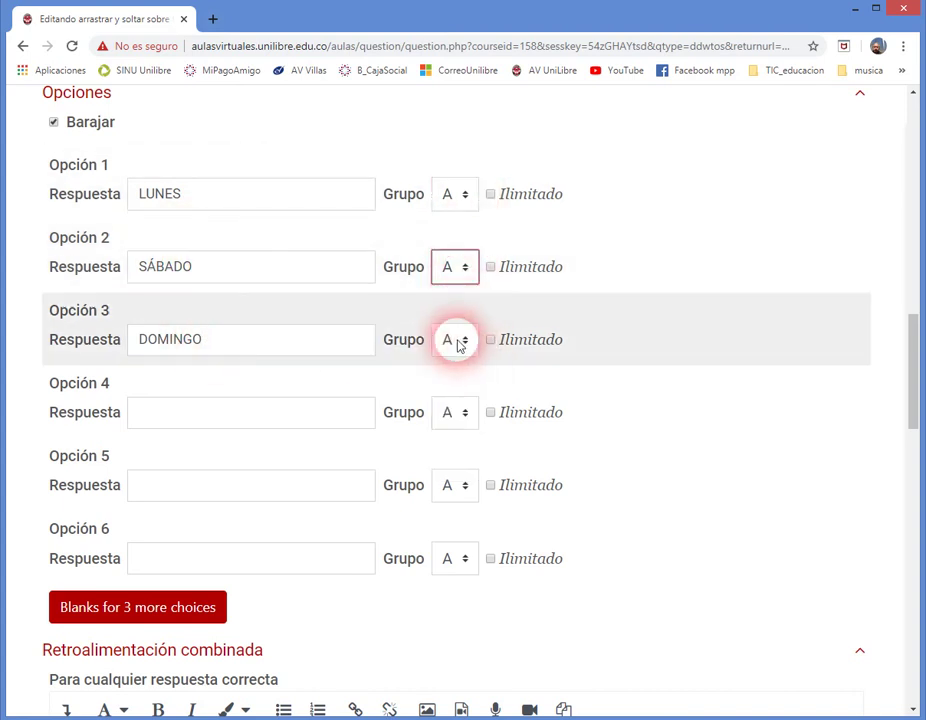
{"action": "left_click", "coordinate": [441, 404]}
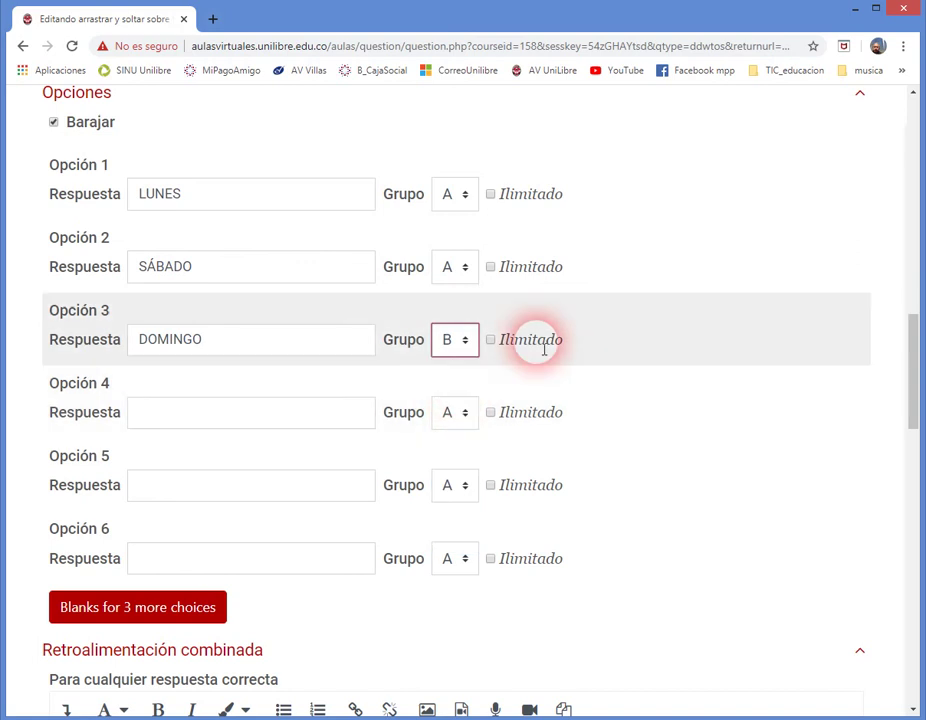
Review the combined feedback texts, the multiple-attempt penalty and hint settings, and the tags of the question.
{"action": "scroll", "coordinate": [400, 480], "scroll_direction": "down", "scroll_amount": 1}
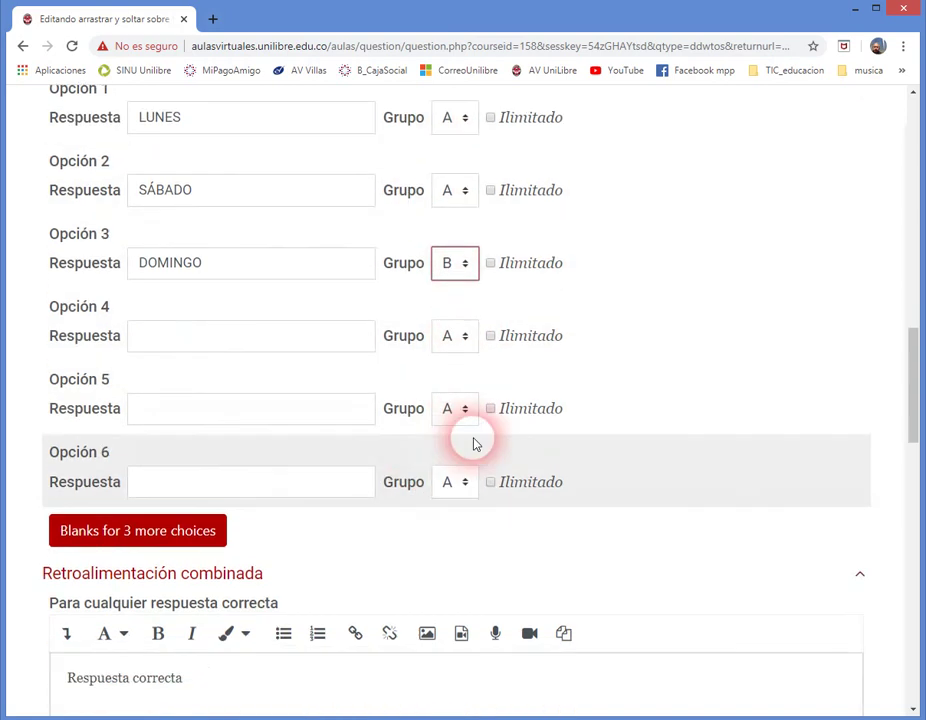
{"action": "scroll", "coordinate": [600, 390], "scroll_direction": "down", "scroll_amount": 1}
{"action": "scroll", "coordinate": [621, 410], "scroll_direction": "down", "scroll_amount": 5}
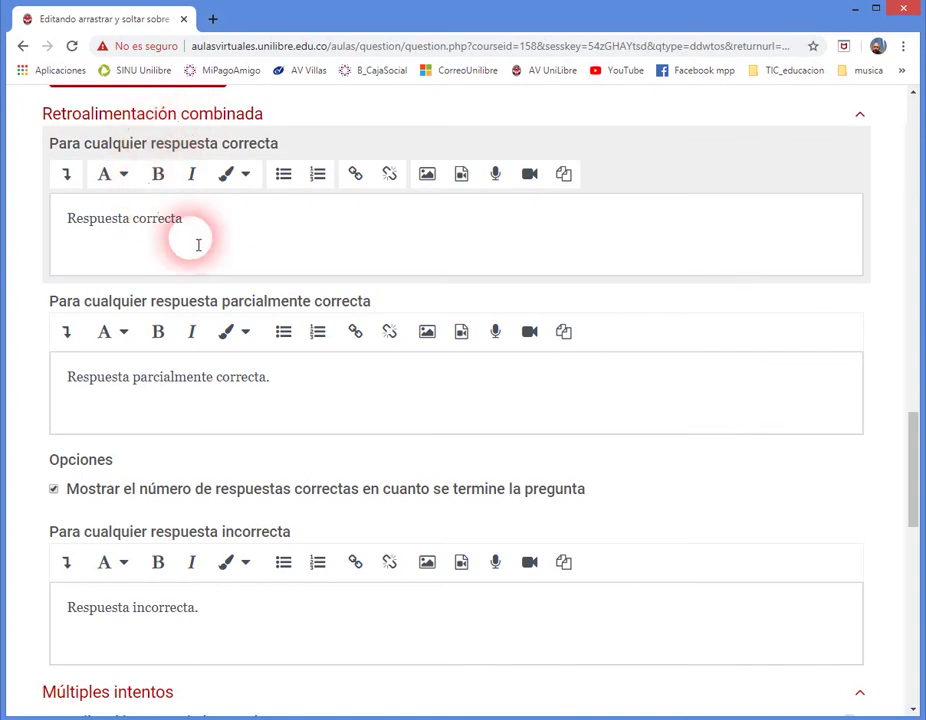
{"action": "scroll", "coordinate": [300, 370], "scroll_direction": "down", "scroll_amount": 1}
{"action": "scroll", "coordinate": [337, 350], "scroll_direction": "down", "scroll_amount": 2}
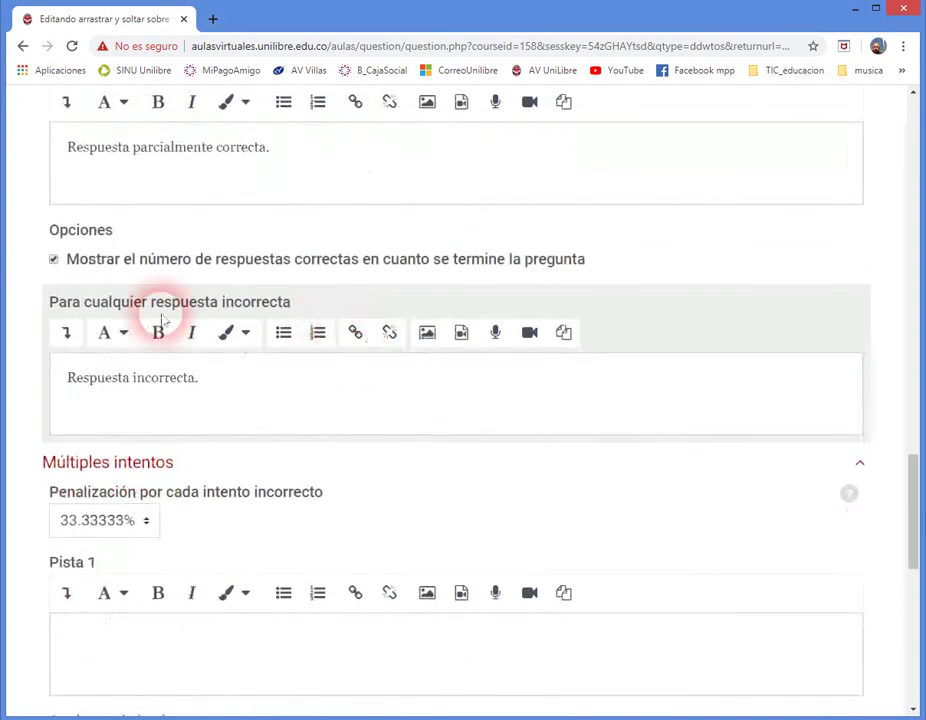
{"action": "scroll", "coordinate": [123, 275], "scroll_direction": "down", "scroll_amount": 1}
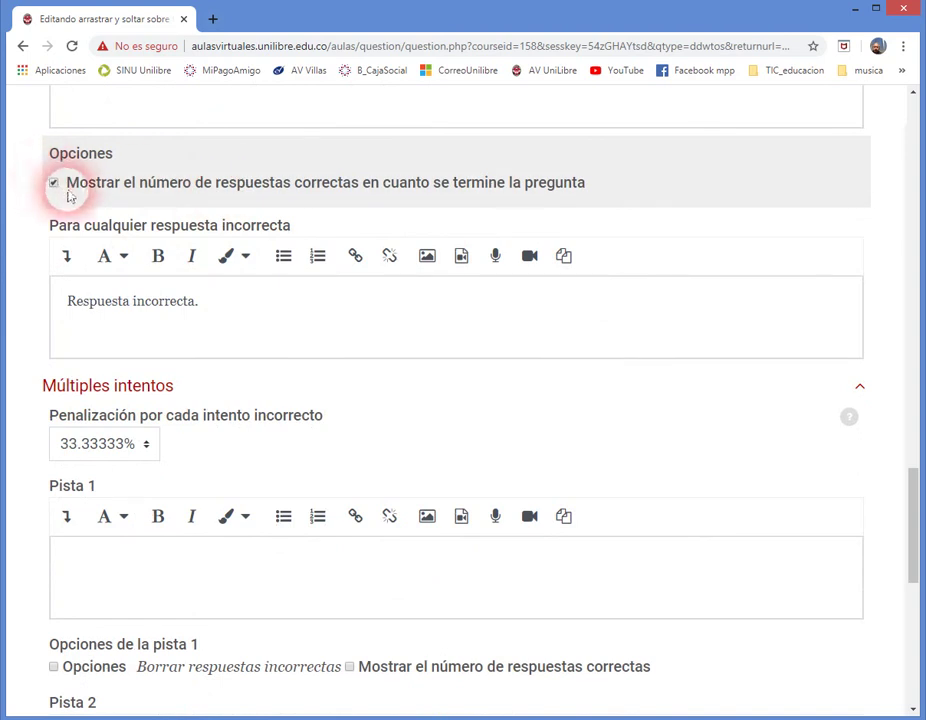
{"action": "scroll", "coordinate": [283, 337], "scroll_direction": "down", "scroll_amount": 2}
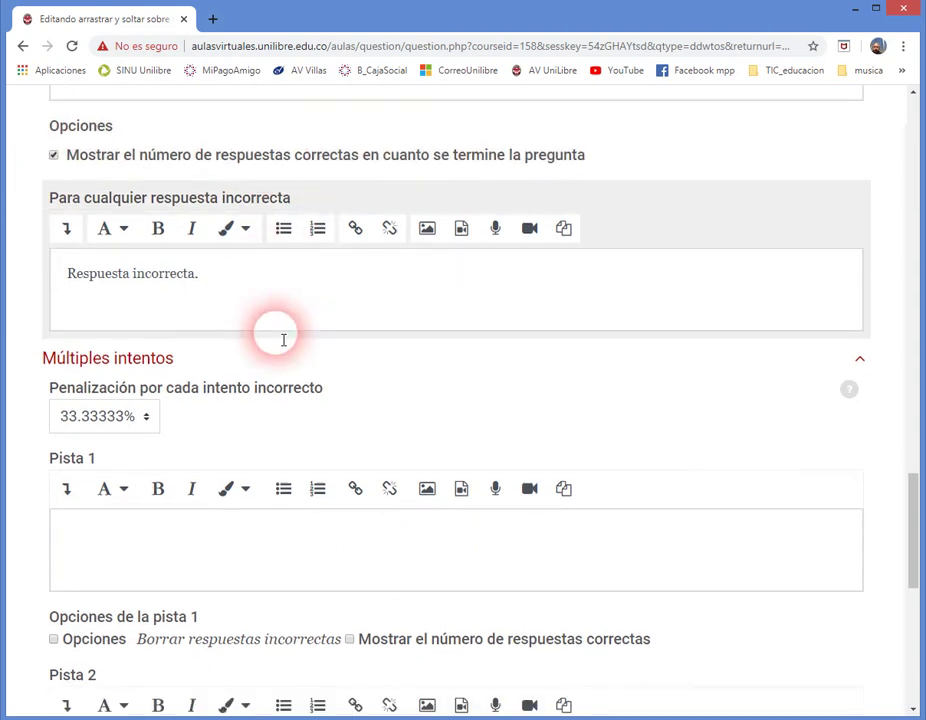
{"action": "scroll", "coordinate": [278, 340], "scroll_direction": "down", "scroll_amount": 1}
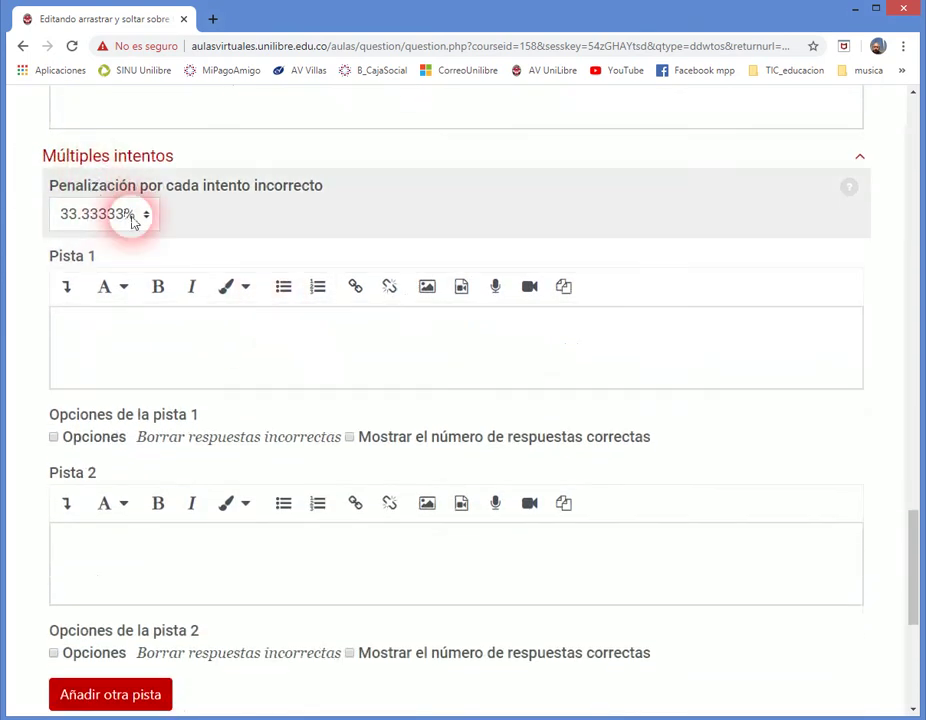
{"action": "scroll", "coordinate": [160, 260], "scroll_direction": "down", "scroll_amount": 3}
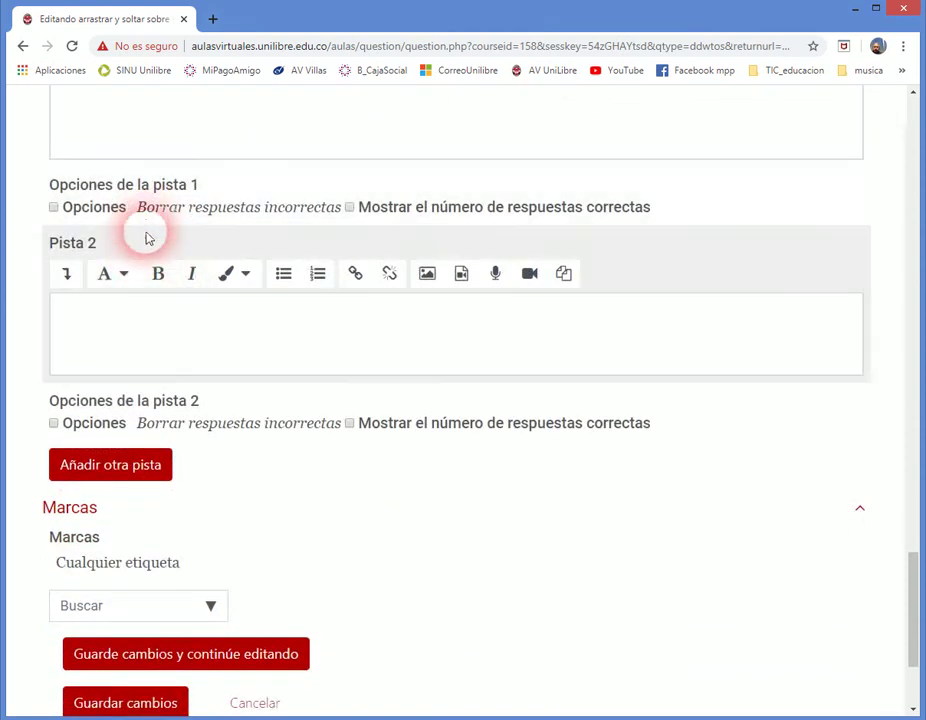
{"action": "scroll", "coordinate": [153, 320], "scroll_direction": "down", "scroll_amount": 2}
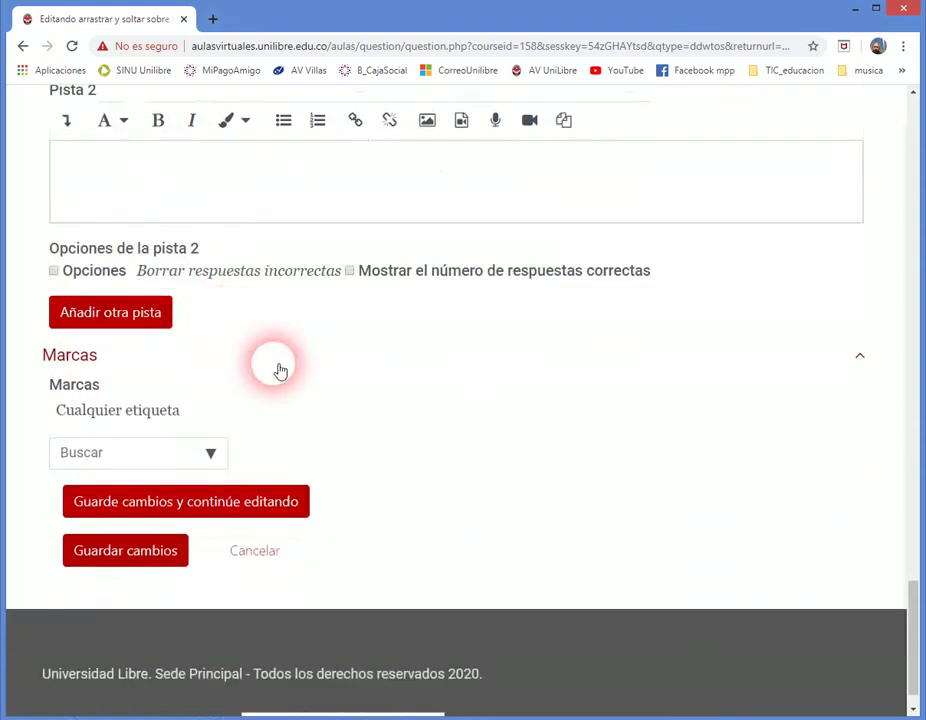
Save the question while continuing to edit it, and open its preview in a separate window.
{"action": "left_click", "coordinate": [222, 516]}
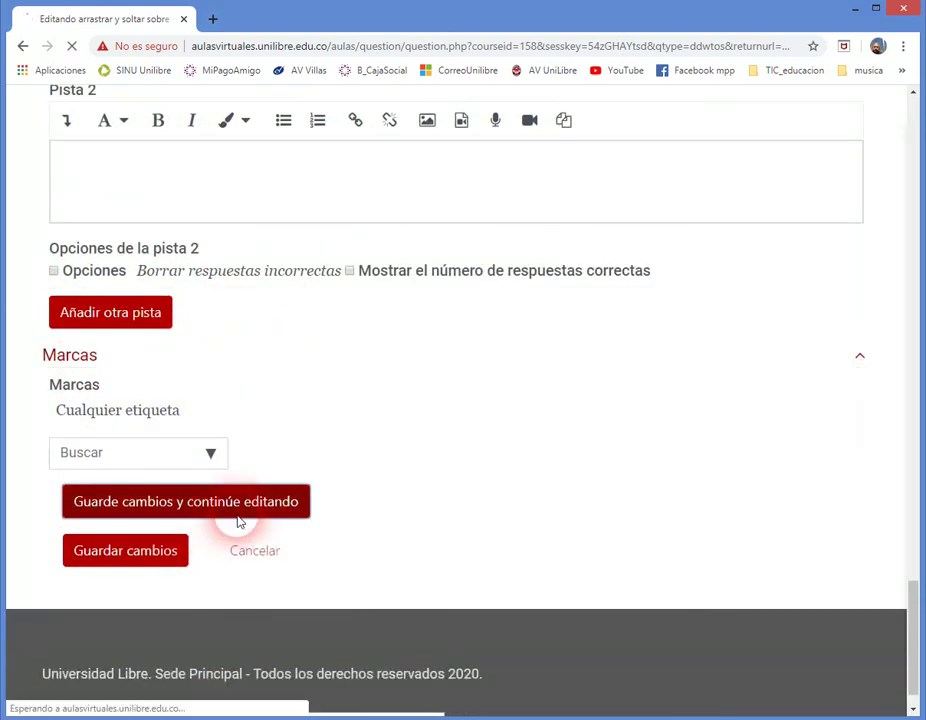
{"action": "scroll", "coordinate": [365, 432], "scroll_direction": "down", "scroll_amount": 15}
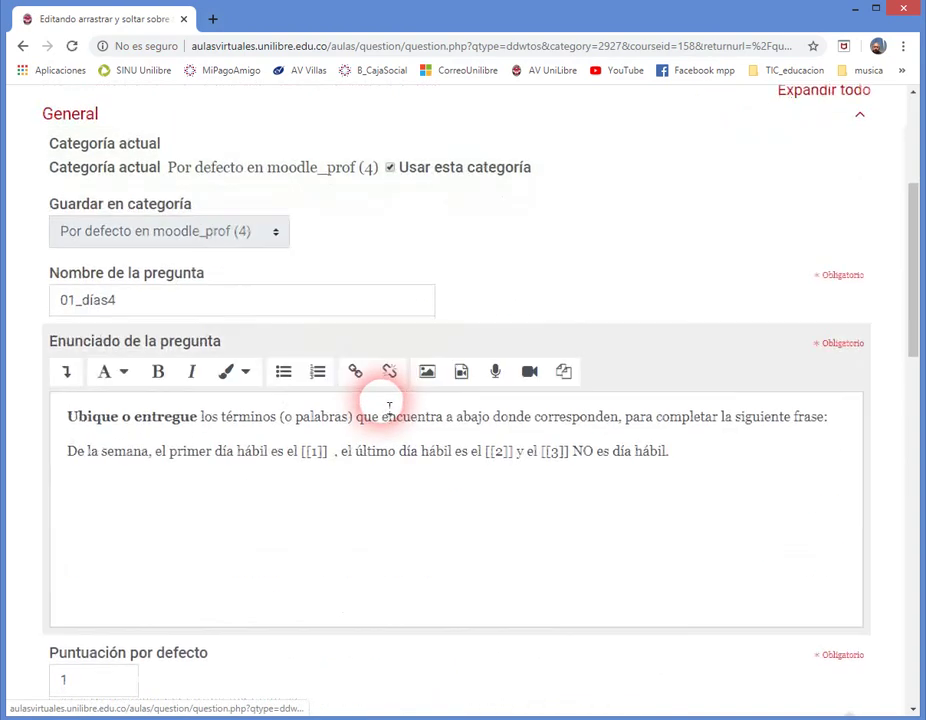
{"action": "left_click", "coordinate": [377, 572]}
{"action": "left_click_drag", "start_coordinate": [107, 0], "coordinate": [403, 41]}
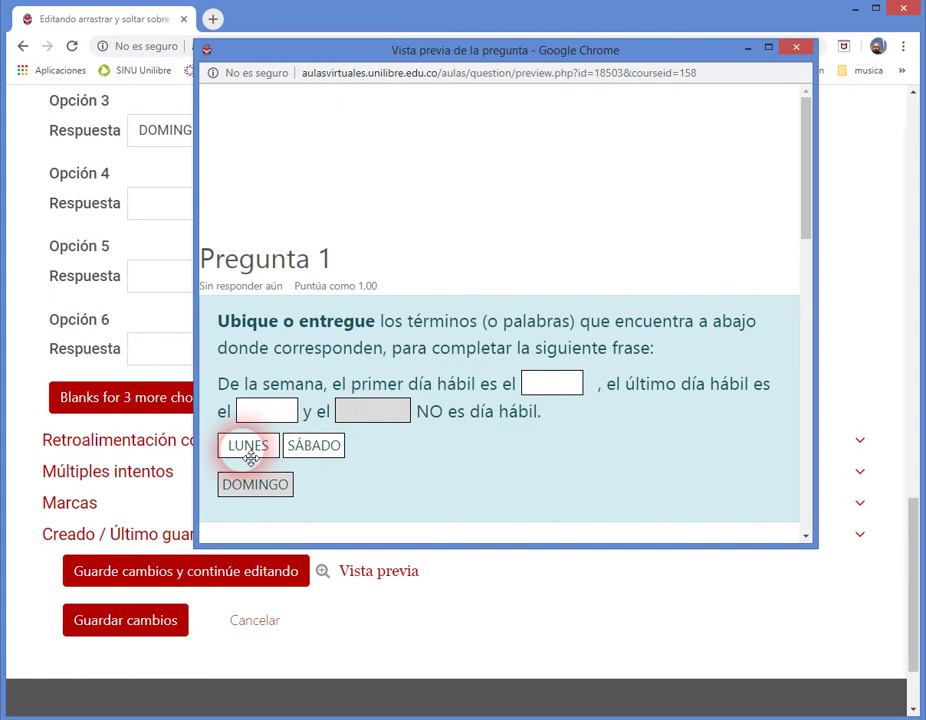
Test the preview by placing LUNES, SÁBADO and DOMINGO in the first, second and third gaps, and submit the attempt.
{"action": "left_click_drag", "start_coordinate": [276, 455], "coordinate": [553, 392]}
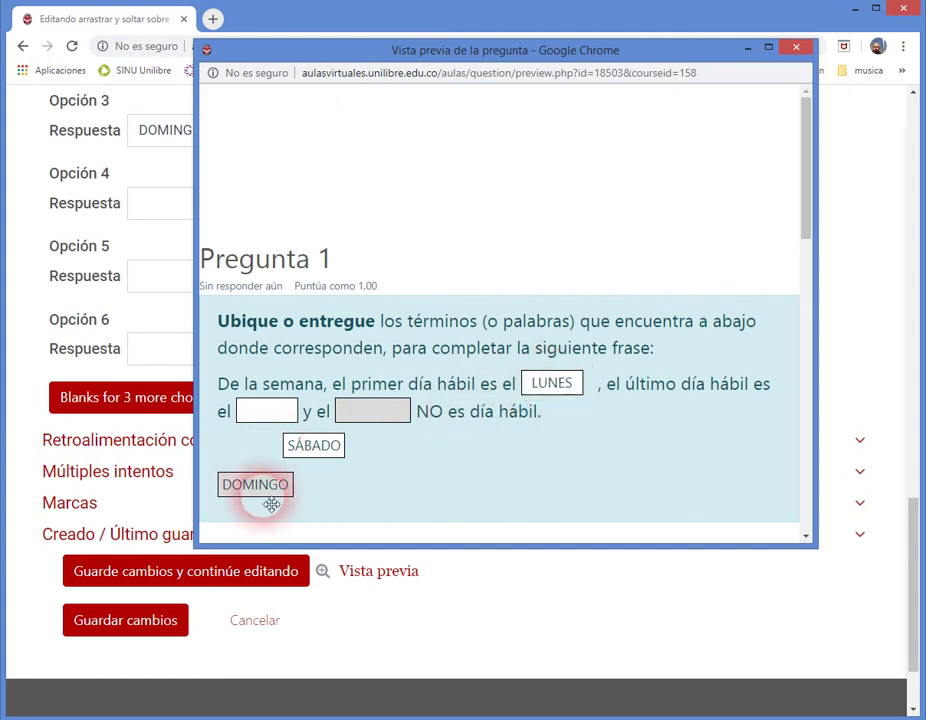
{"action": "left_click_drag", "start_coordinate": [251, 493], "coordinate": [254, 426]}
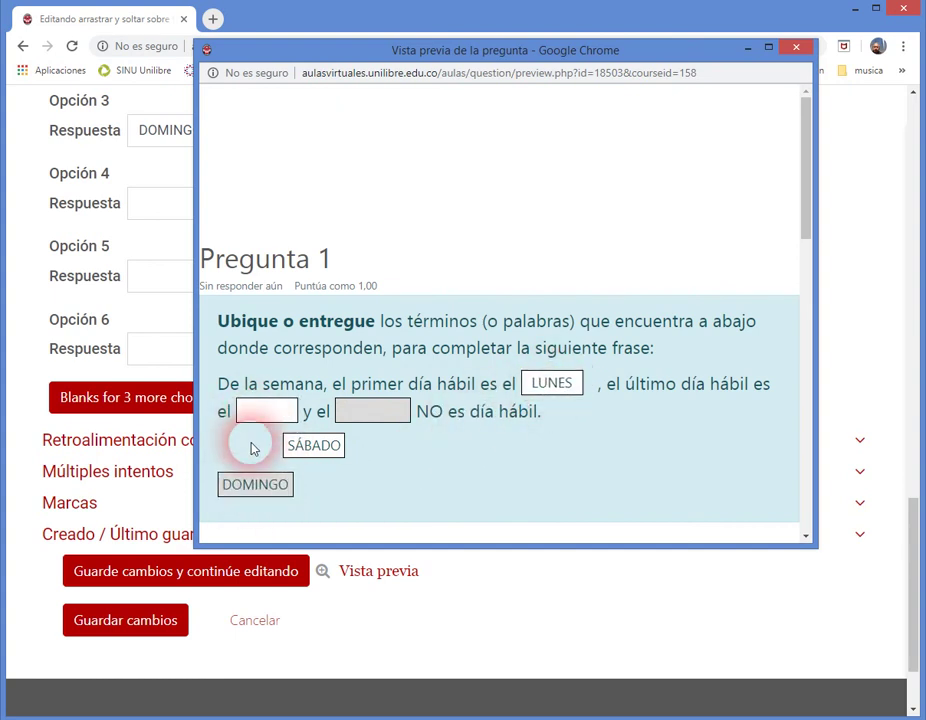
{"action": "left_click_drag", "start_coordinate": [268, 487], "coordinate": [390, 416]}
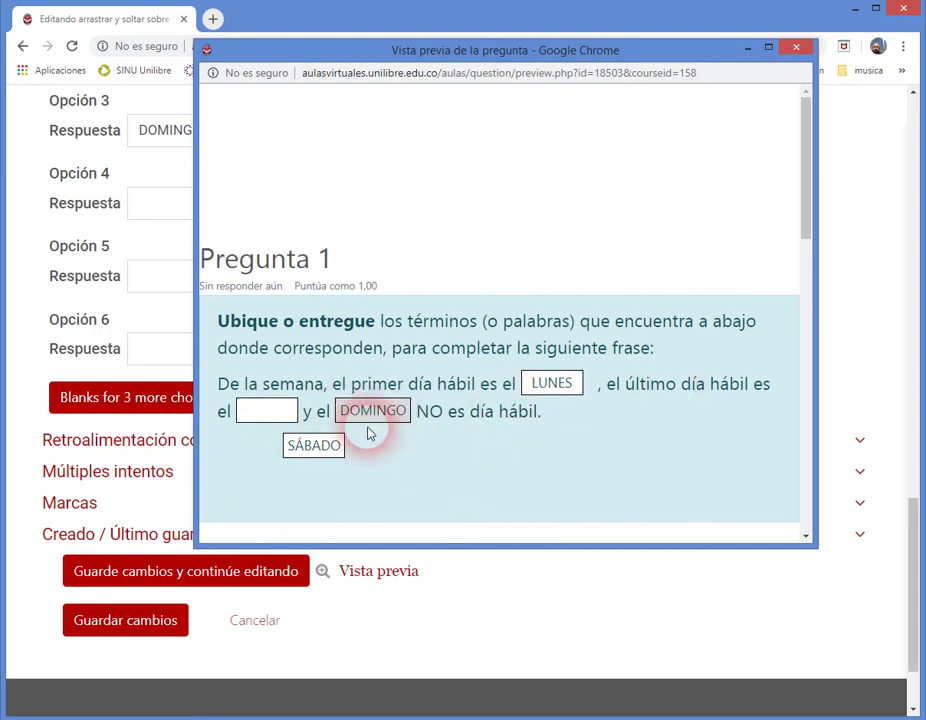
{"action": "left_click_drag", "start_coordinate": [318, 453], "coordinate": [272, 416]}
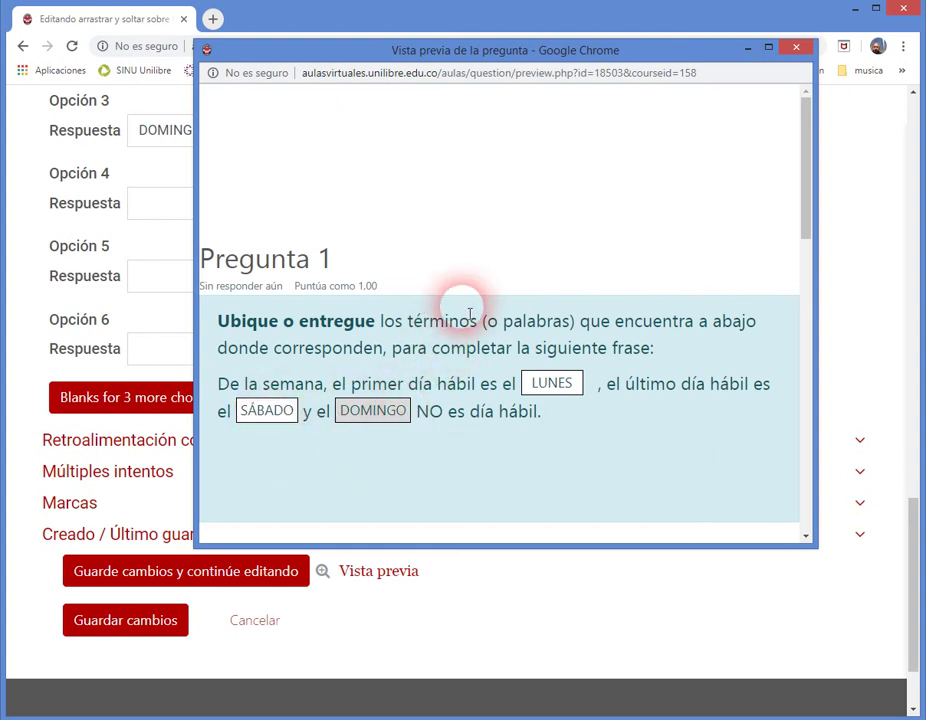
{"action": "scroll", "coordinate": [473, 310], "scroll_direction": "down", "scroll_amount": 3}
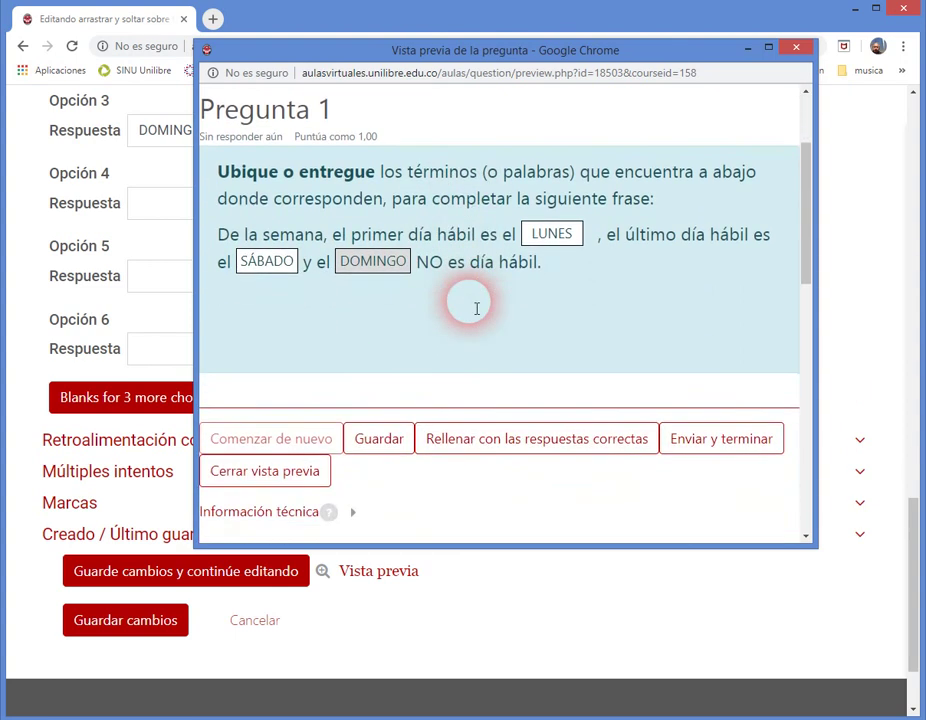
{"action": "left_click", "coordinate": [703, 436]}
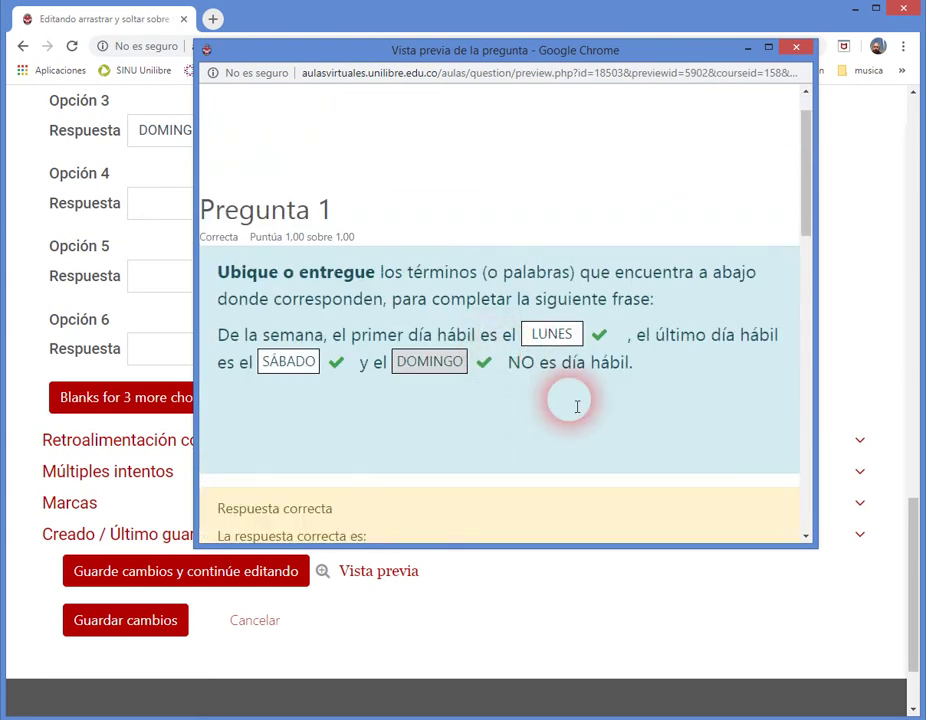
{"action": "scroll", "coordinate": [436, 372], "scroll_direction": "down", "scroll_amount": 3}
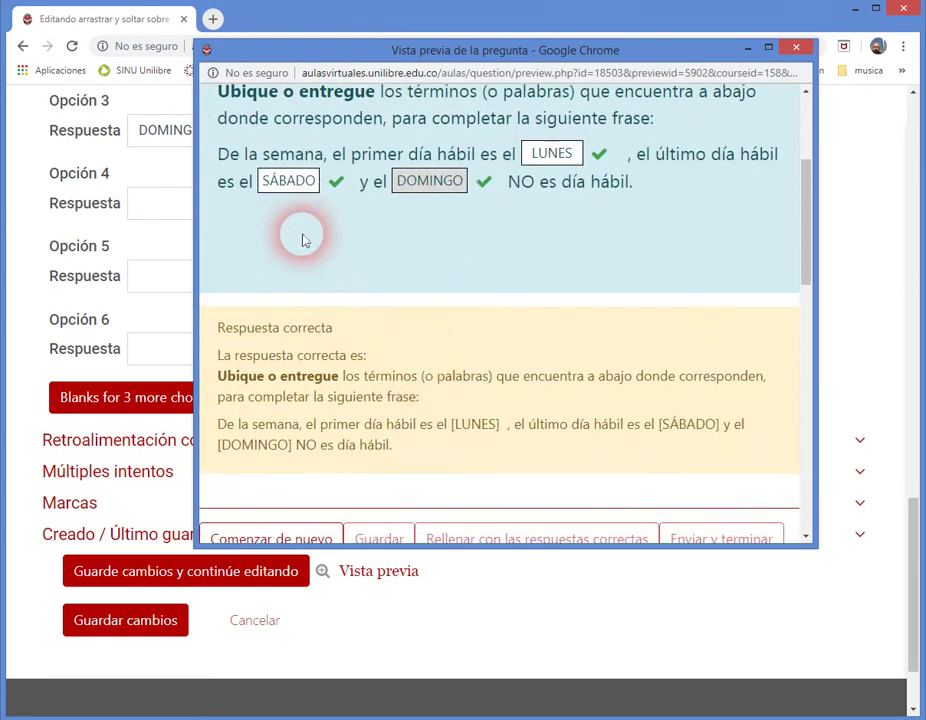
Restart the preview, place SÁBADO in the first gap, LUNES in the second and DOMINGO in the third, submit, and check the grading.
{"action": "scroll", "coordinate": [307, 247], "scroll_direction": "down", "scroll_amount": 3}
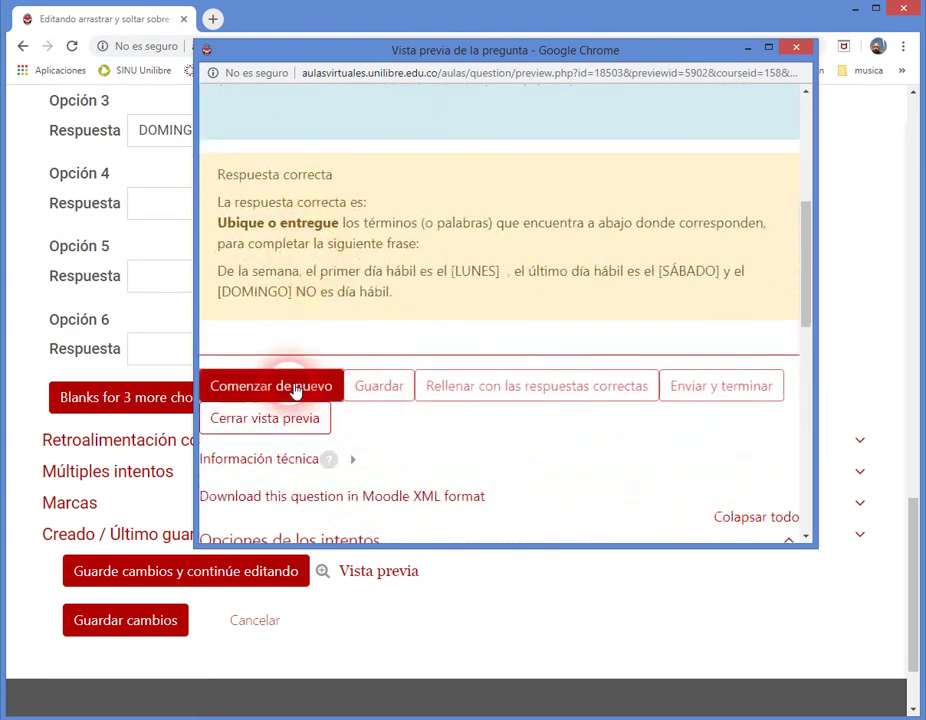
{"action": "left_click", "coordinate": [330, 388]}
{"action": "left_click_drag", "start_coordinate": [258, 494], "coordinate": [372, 412]}
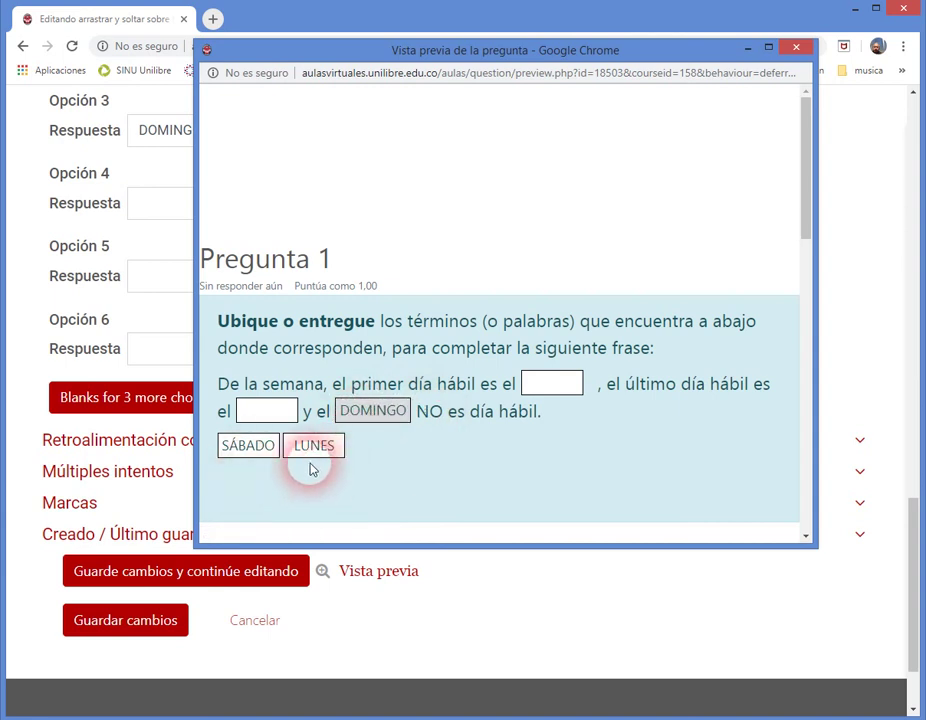
{"action": "left_click_drag", "start_coordinate": [315, 453], "coordinate": [290, 418]}
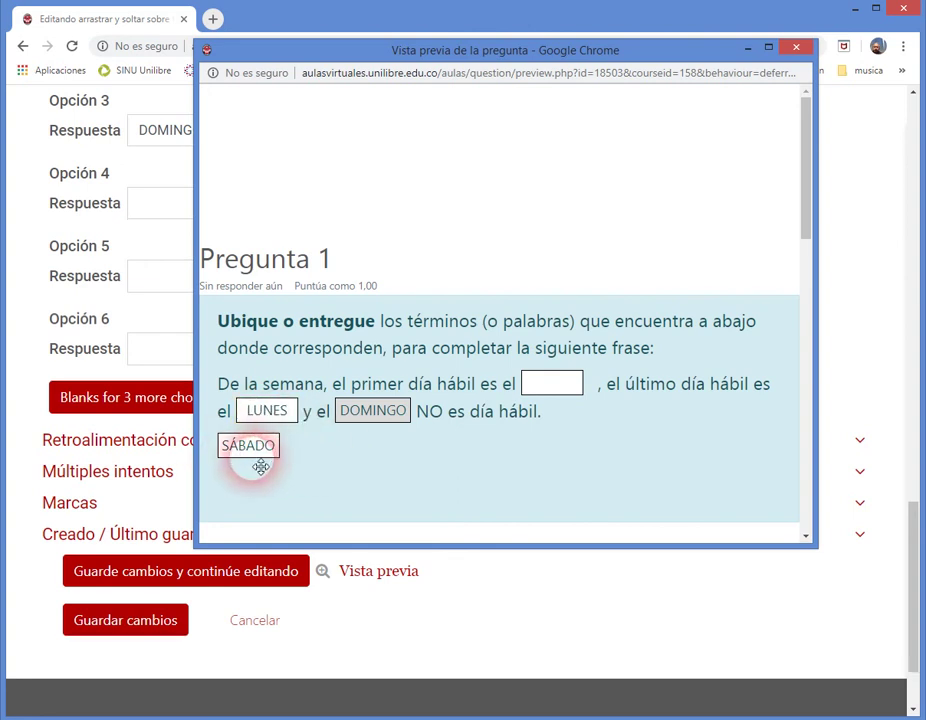
{"action": "left_click_drag", "start_coordinate": [258, 458], "coordinate": [560, 392]}
{"action": "scroll", "coordinate": [515, 479], "scroll_direction": "down", "scroll_amount": 3}
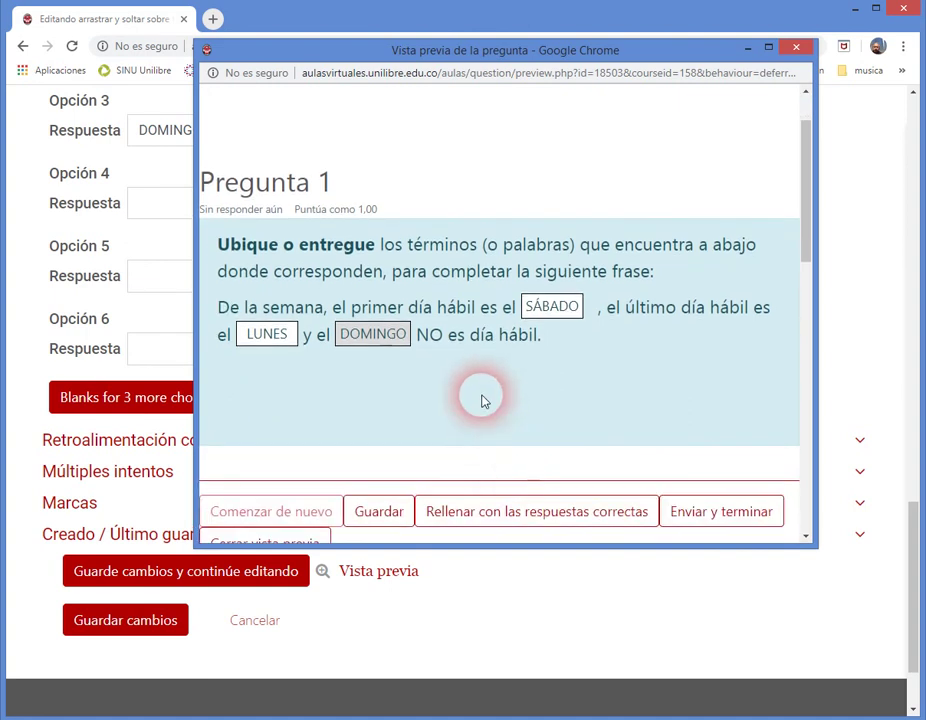
{"action": "left_click", "coordinate": [718, 437]}
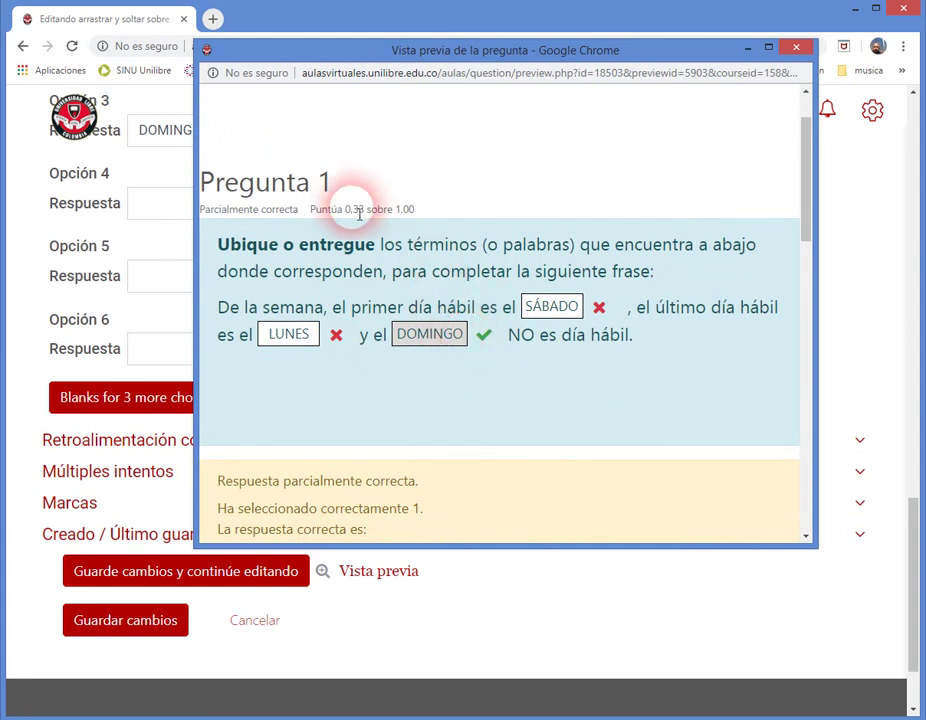
{"action": "scroll", "coordinate": [411, 322], "scroll_direction": "down", "scroll_amount": 3}
{"action": "scroll", "coordinate": [432, 393], "scroll_direction": "up", "scroll_amount": 1}
{"action": "scroll", "coordinate": [479, 360], "scroll_direction": "up", "scroll_amount": 3}
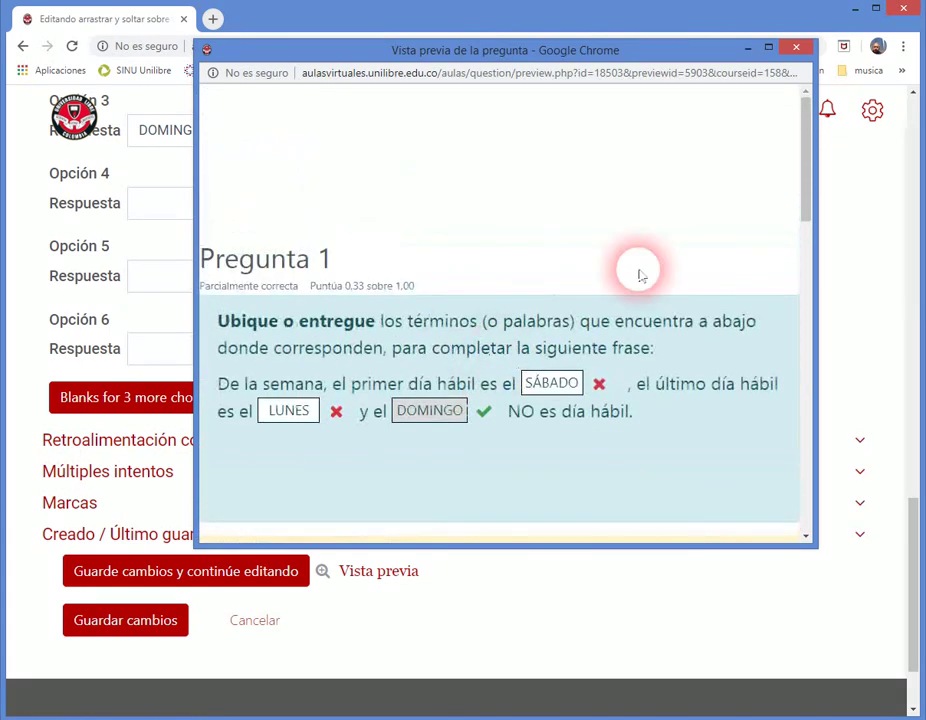
Close the preview, save the question 01_días4 and check it in the question bank list.
{"action": "left_click", "coordinate": [797, 49]}
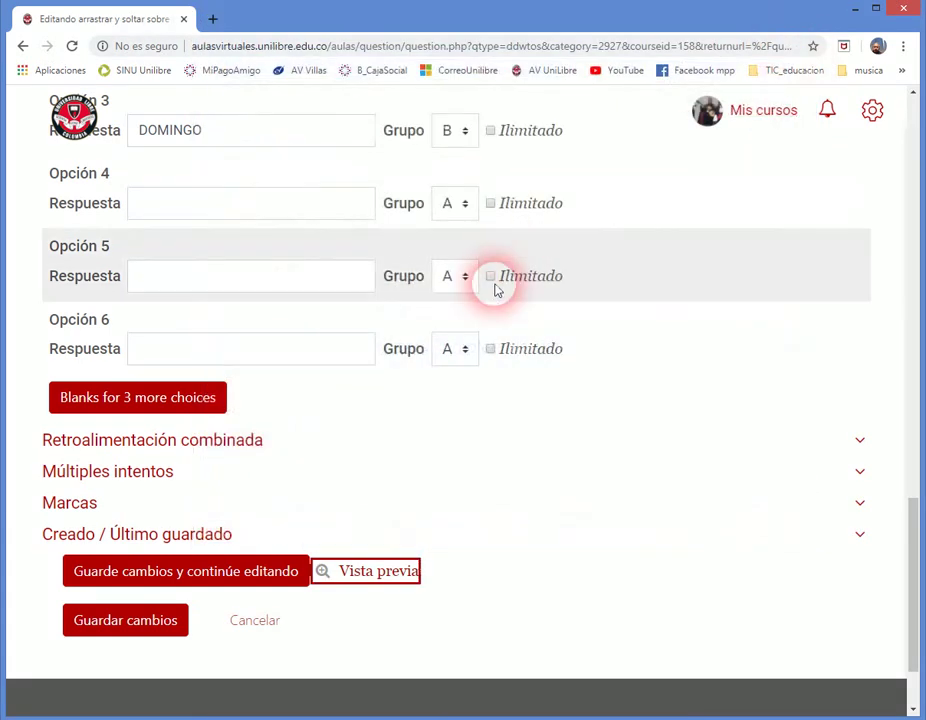
{"action": "left_click", "coordinate": [125, 622]}
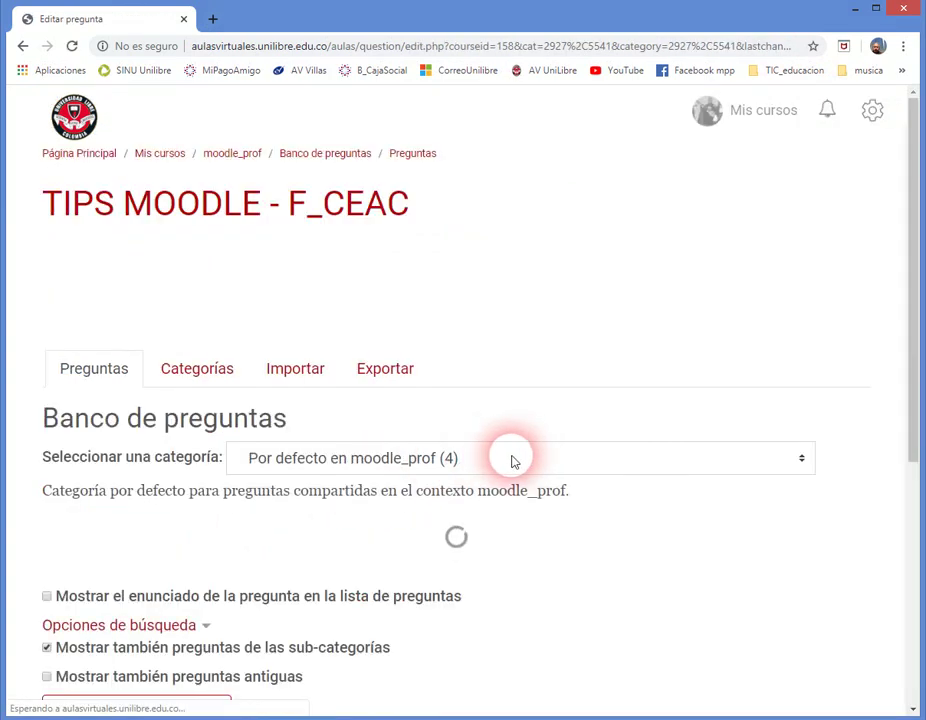
{"action": "scroll", "coordinate": [547, 460], "scroll_direction": "down", "scroll_amount": 3}
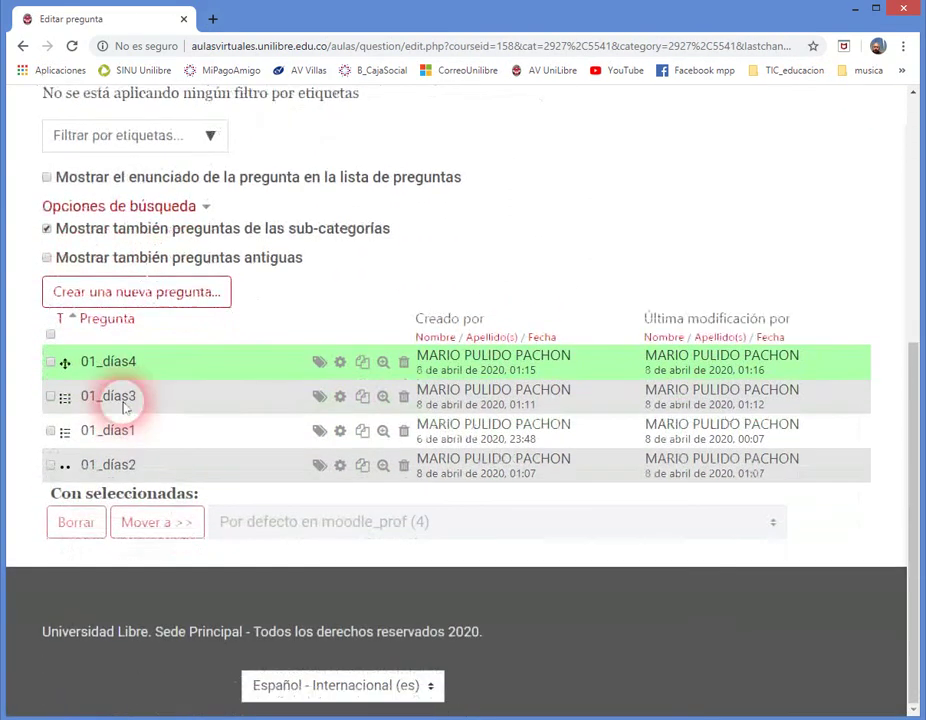